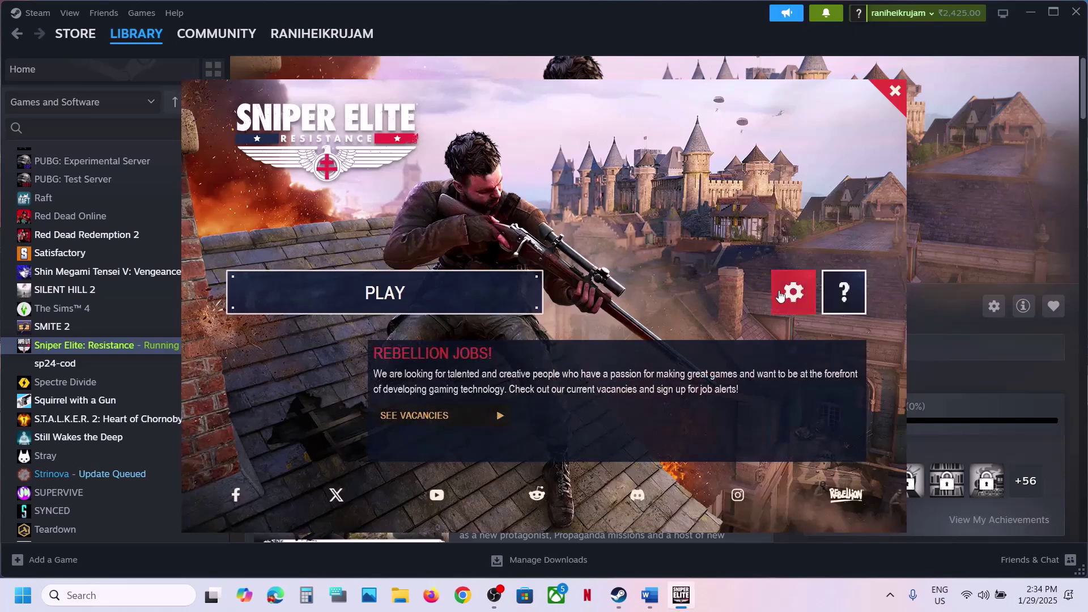
- Uninstall and reinstall Denuvo Anti-Cheat through the game launcher's other options, save the options, and close the launcher
{"action": "left_click", "coordinate": [793, 292]}
{"action": "left_click", "coordinate": [709, 123]}
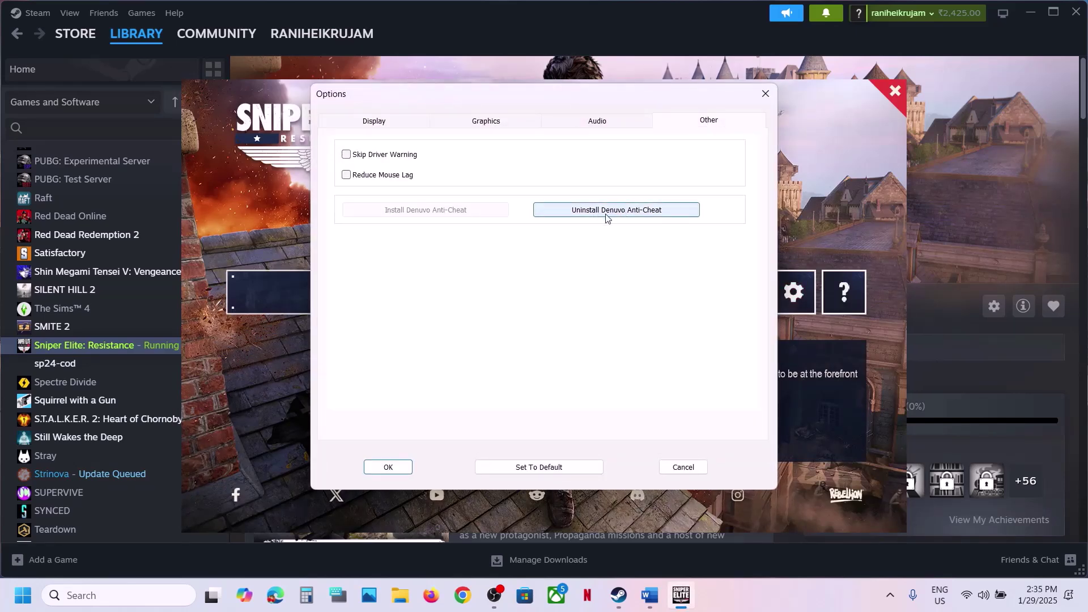
{"action": "left_click", "coordinate": [629, 215]}
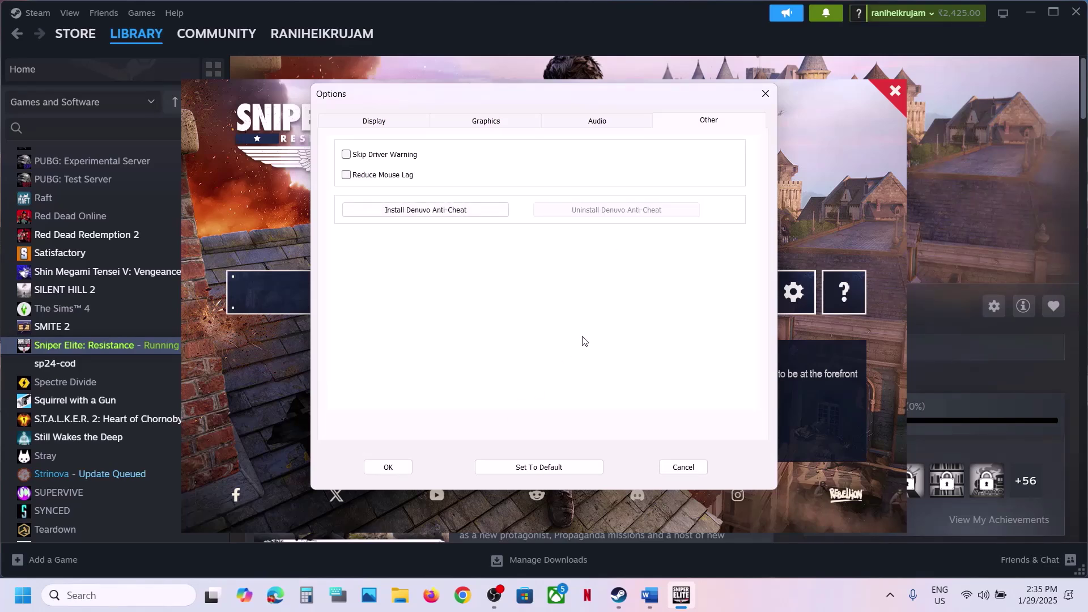
{"action": "left_click", "coordinate": [416, 215]}
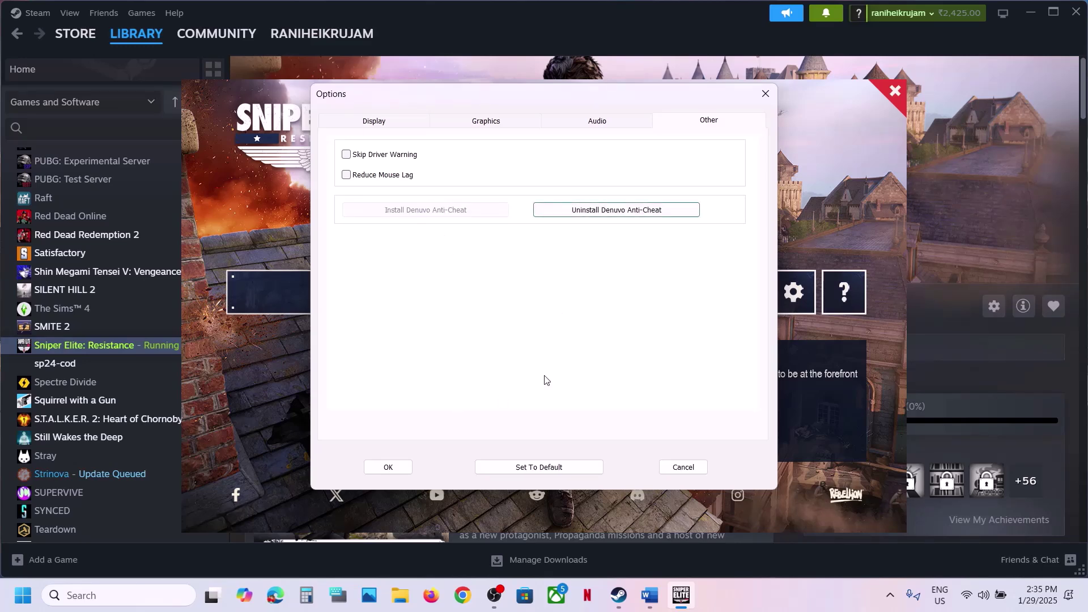
{"action": "left_click", "coordinate": [388, 467]}
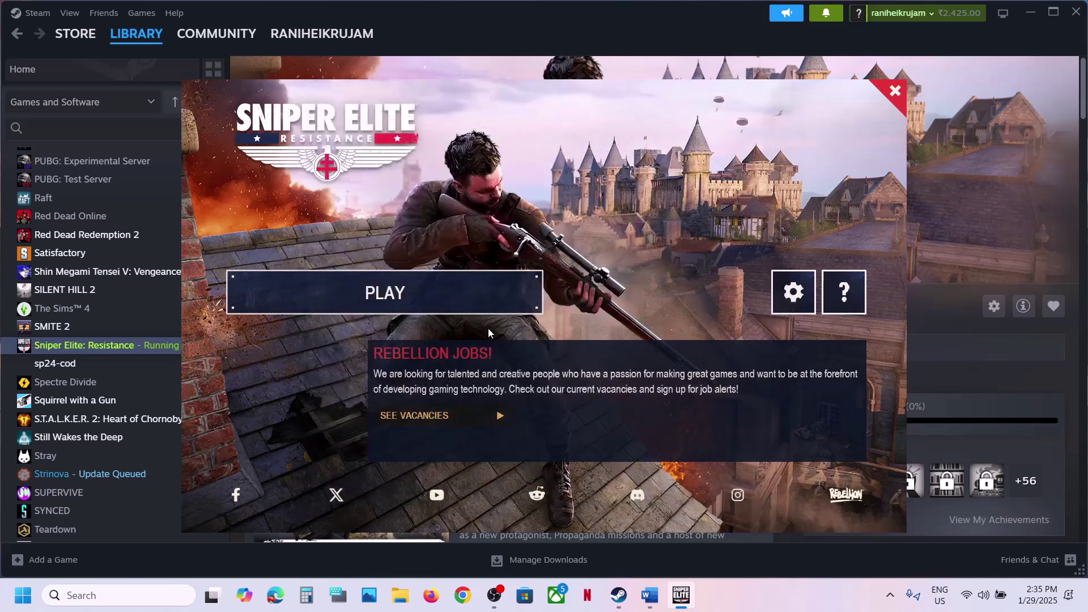
{"action": "left_click", "coordinate": [891, 92]}
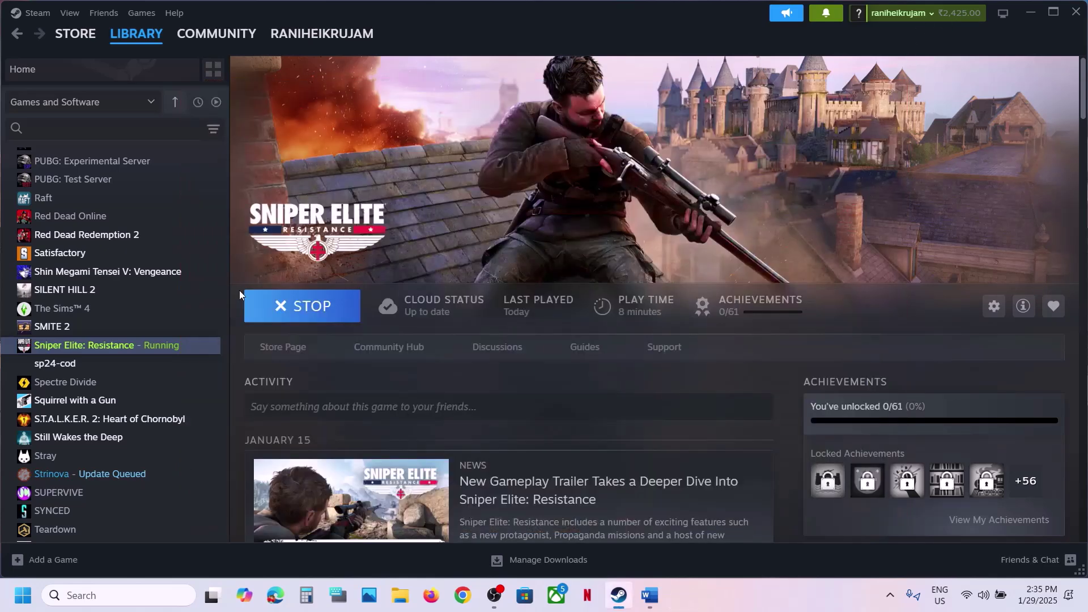
- Browse the local files of Sniper Elite: Resistance and open the denuvoac folder
{"action": "right_click", "coordinate": [100, 351]}
{"action": "mouse_move", "coordinate": [138, 433]}
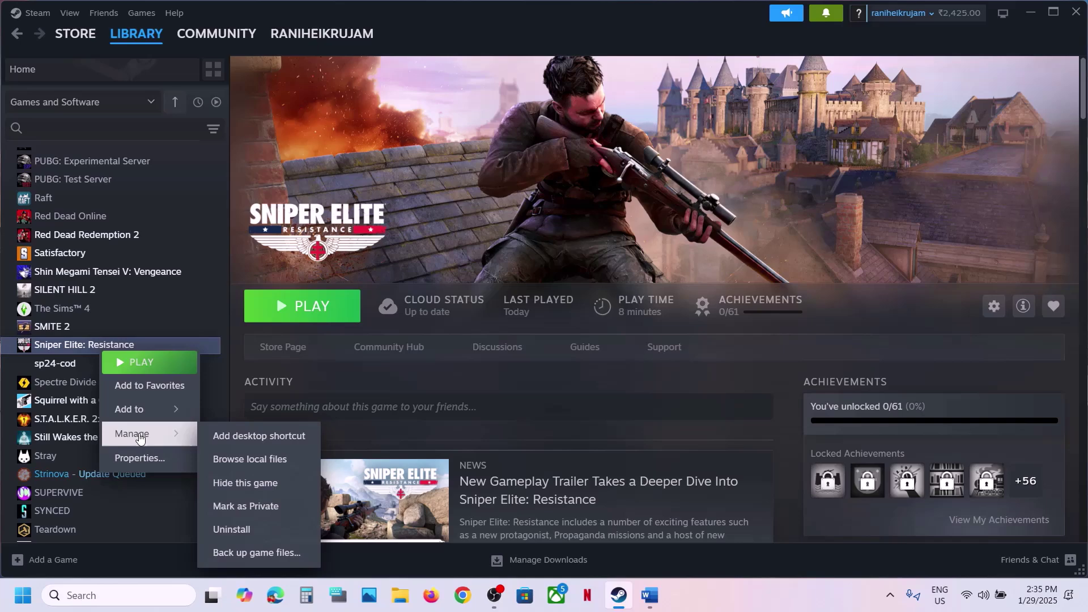
{"action": "left_click", "coordinate": [279, 459]}
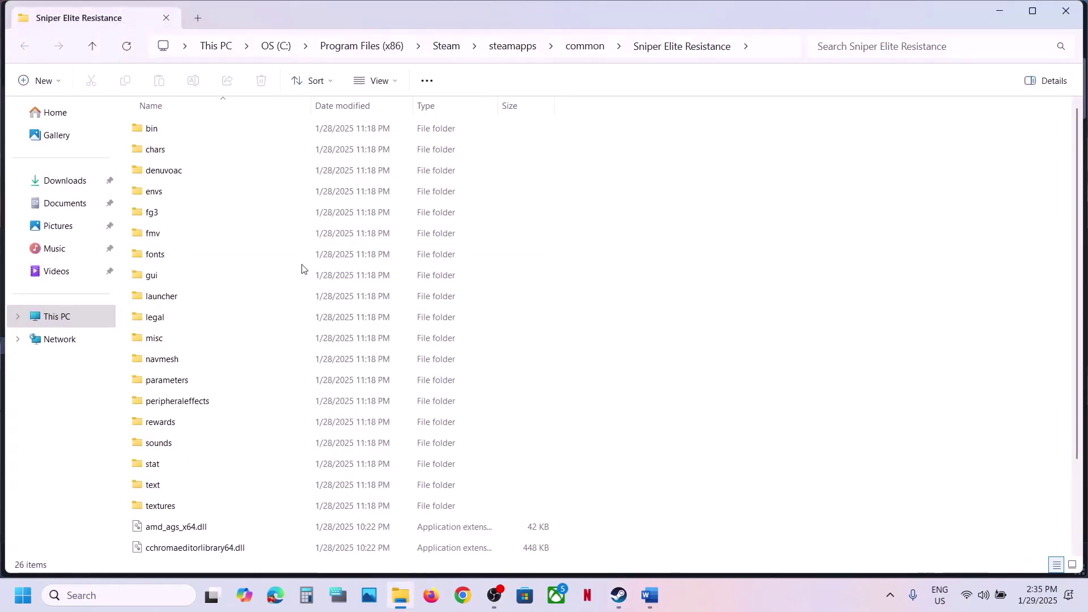
{"action": "left_click", "coordinate": [164, 174]}
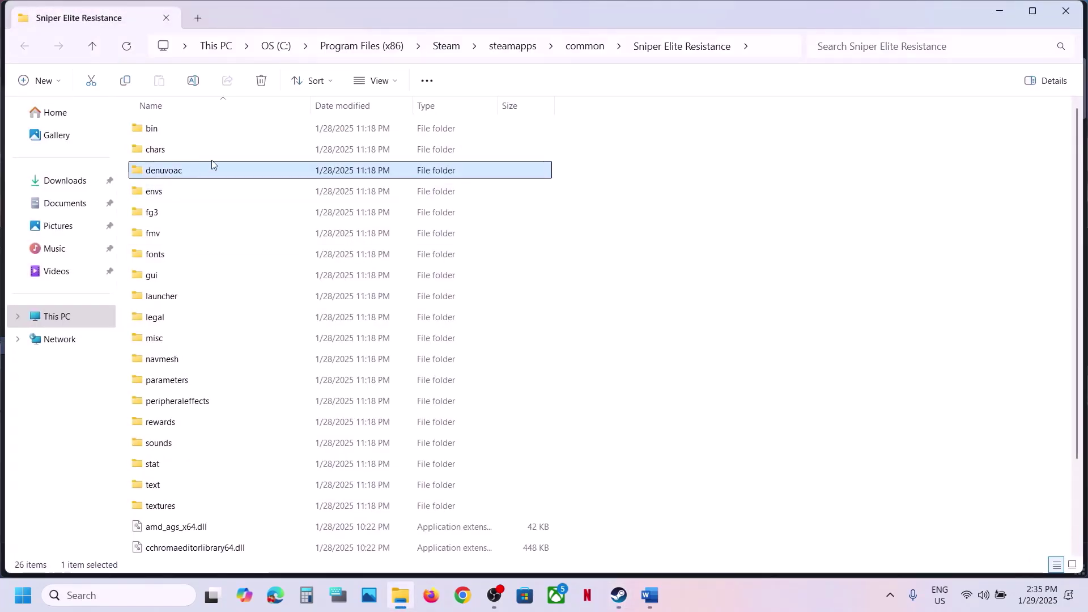
{"action": "double_click", "coordinate": [191, 164]}
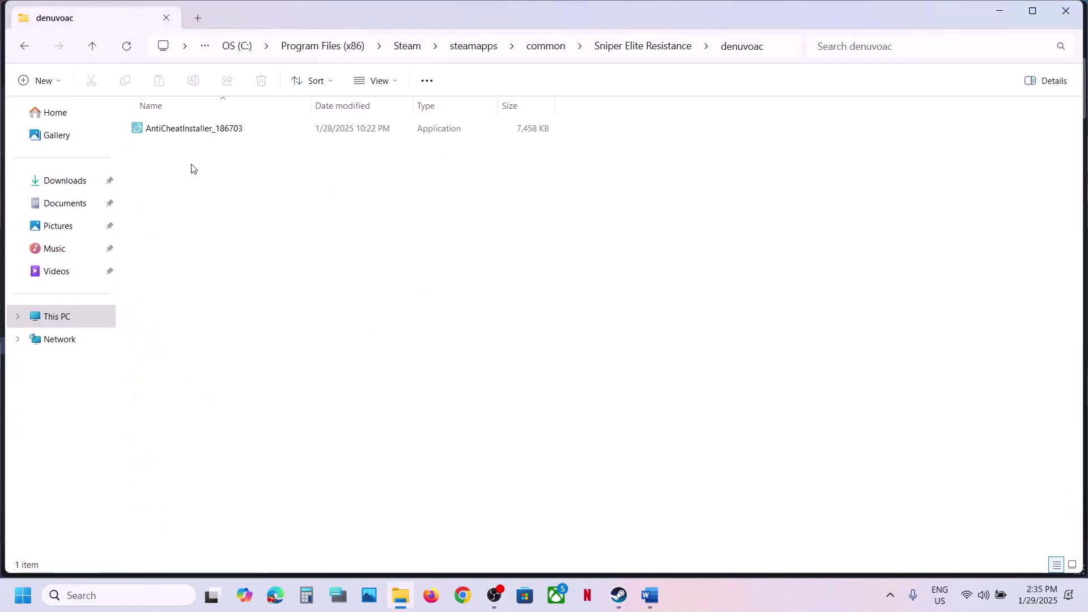
- Run AntiCheatInstaller_186703, uninstall Denuvo Anti-Cheat, and exit the installer
{"action": "left_click", "coordinate": [189, 131]}
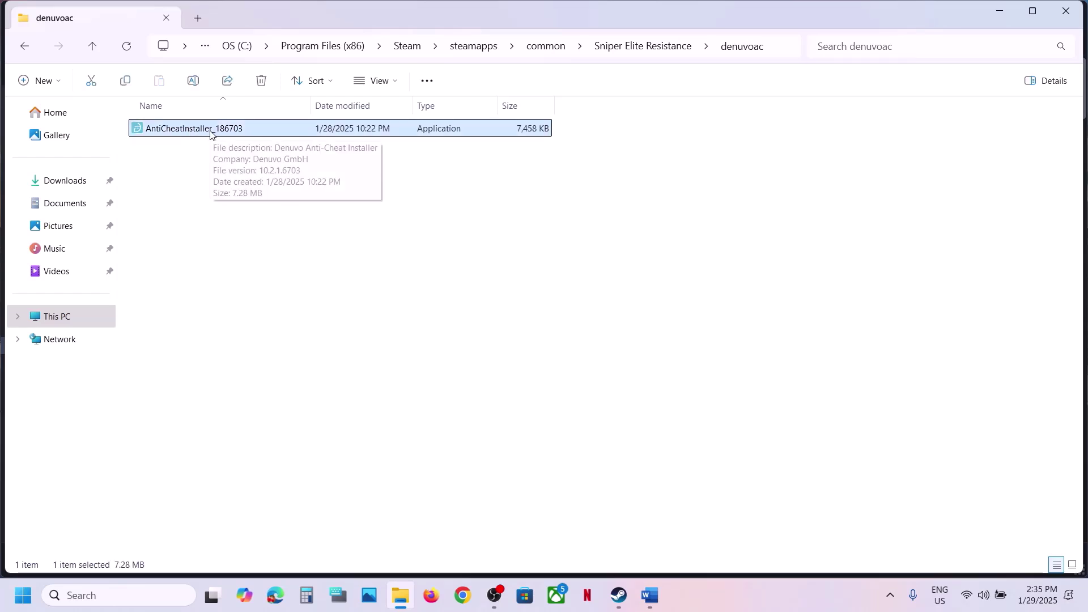
{"action": "double_click", "coordinate": [210, 133]}
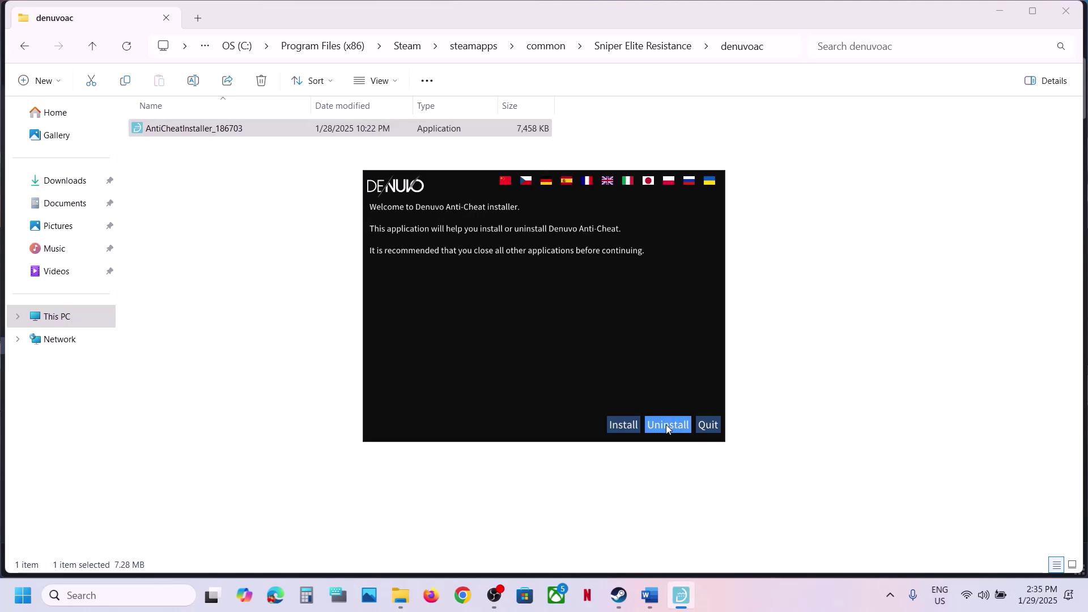
{"action": "left_click", "coordinate": [666, 425]}
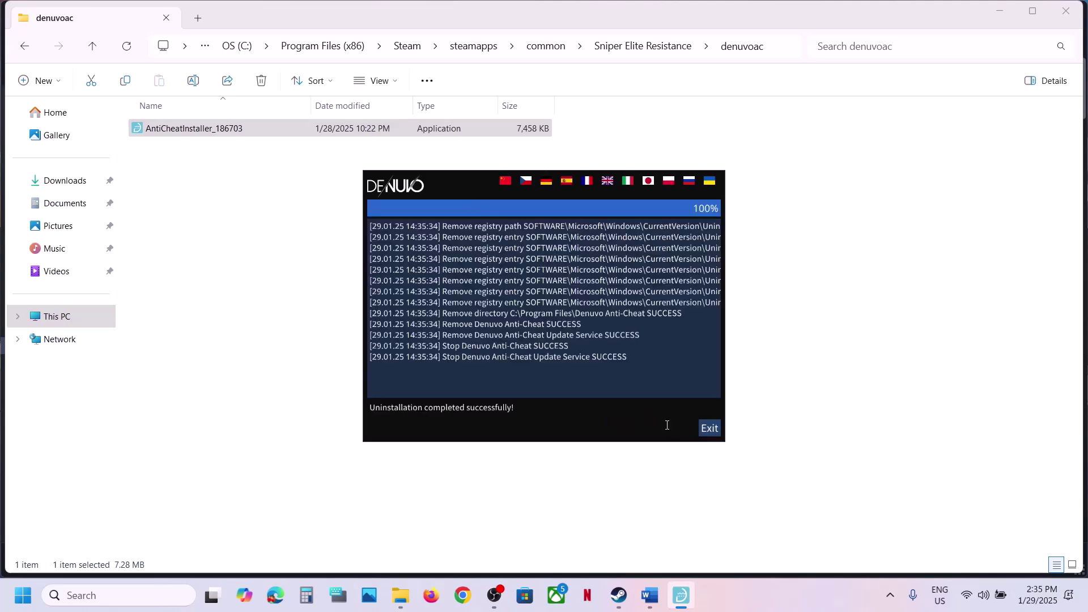
{"action": "left_click", "coordinate": [708, 428]}
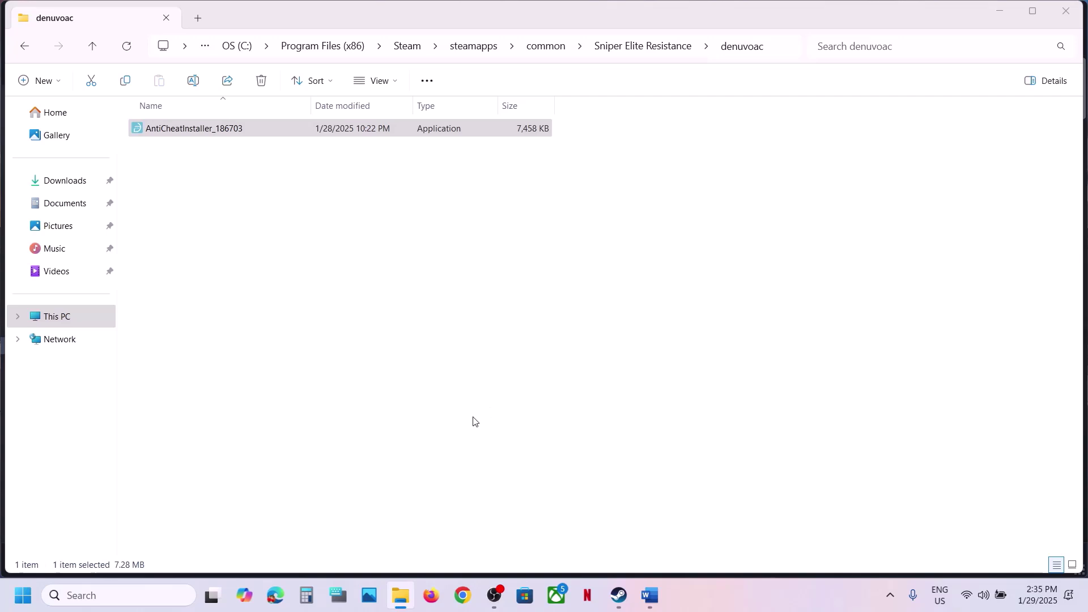
- Install Denuvo Anti-Cheat with the standalone installer, accepting its license terms and privacy policy, and exit
{"action": "left_click", "coordinate": [623, 424]}
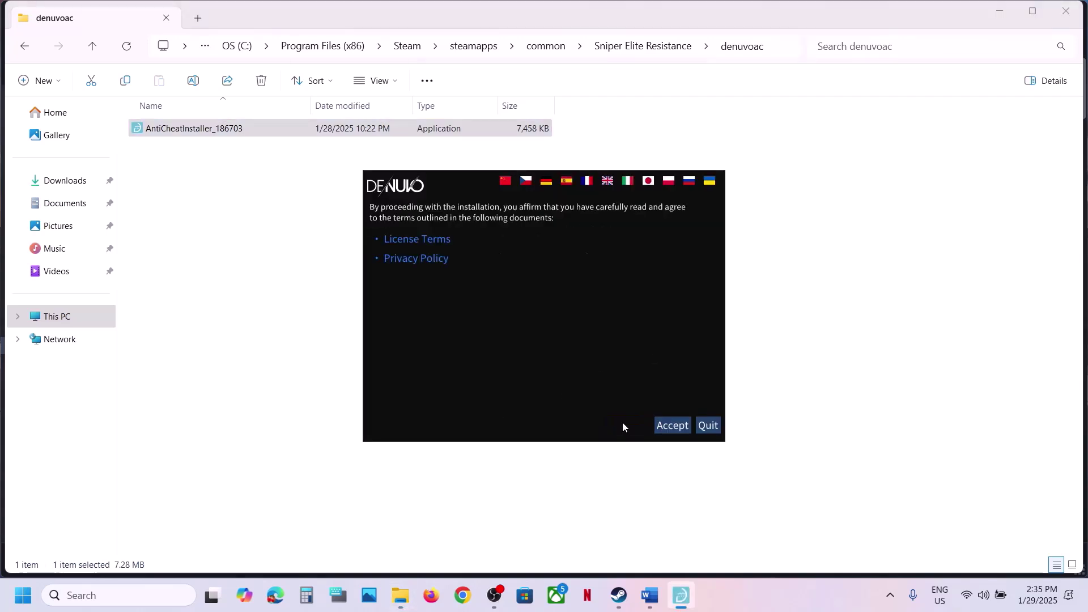
{"action": "left_click", "coordinate": [666, 426]}
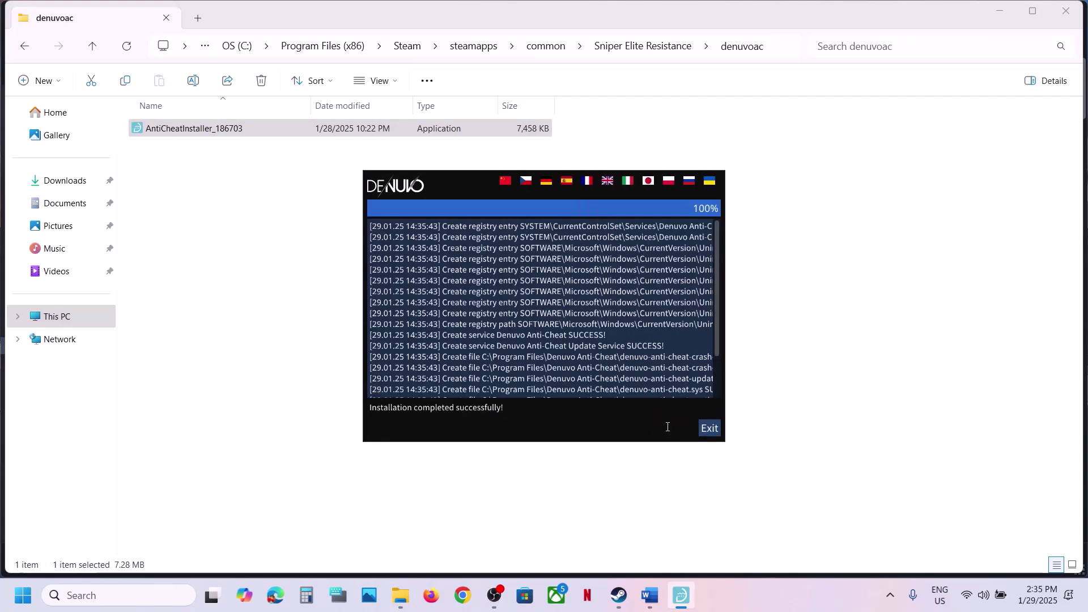
{"action": "left_click", "coordinate": [705, 429]}
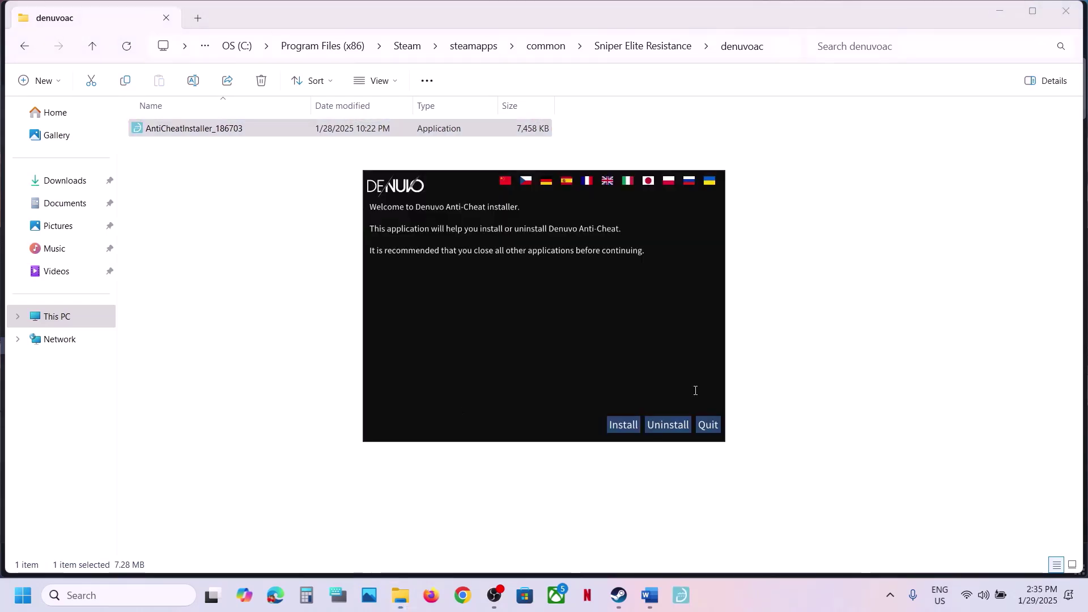
- Uninstall Denuvo Anti-Cheat once more, then return to Steam and start Sniper Elite: Resistance through its launcher
{"action": "left_click", "coordinate": [670, 428]}
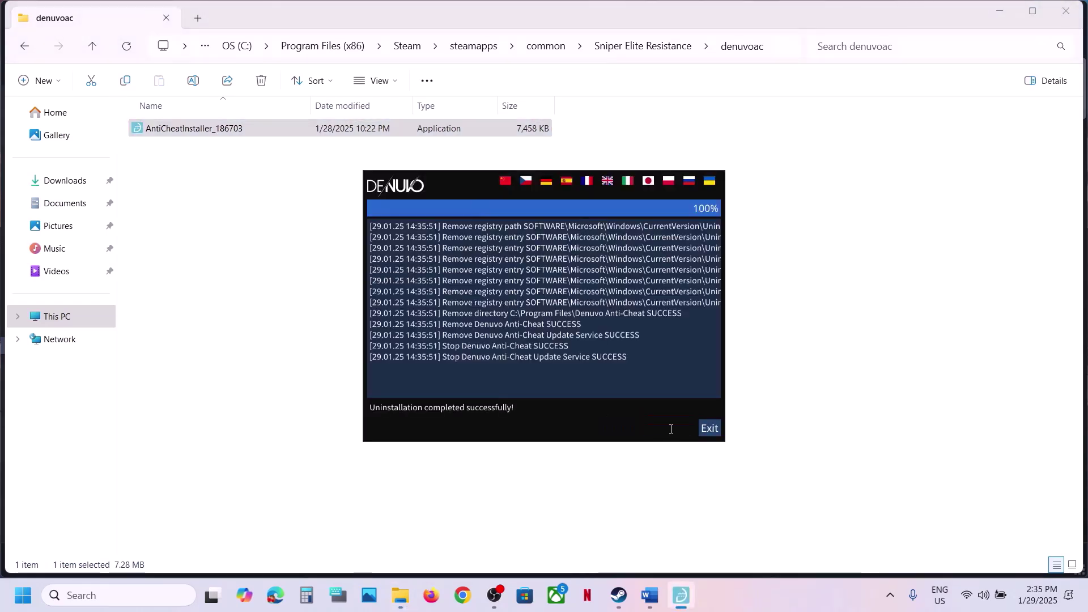
{"action": "left_click", "coordinate": [715, 427]}
{"action": "left_click", "coordinate": [618, 607]}
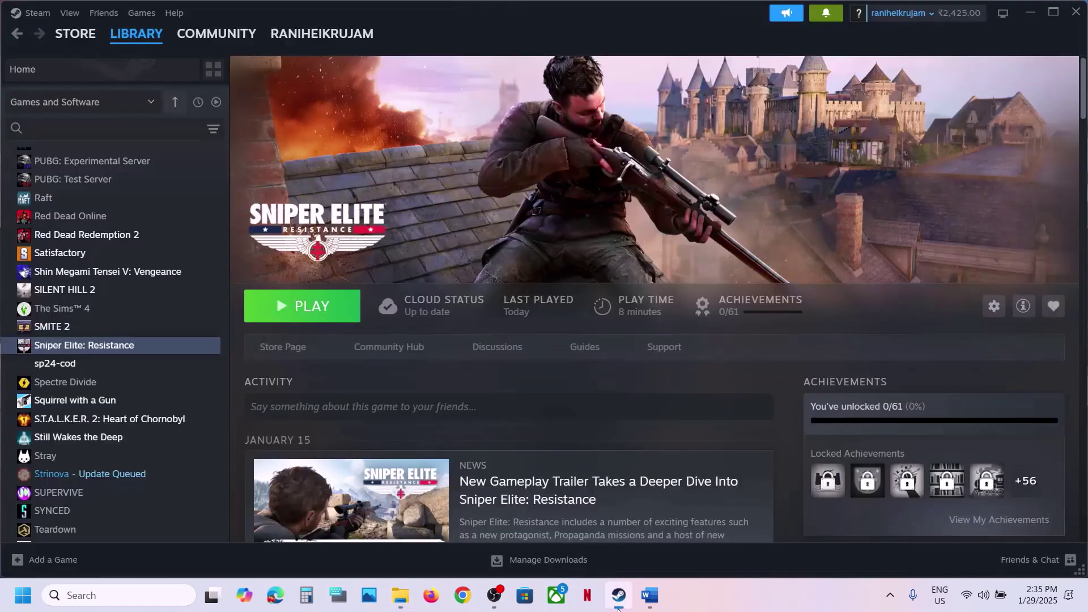
{"action": "left_click", "coordinate": [323, 324]}
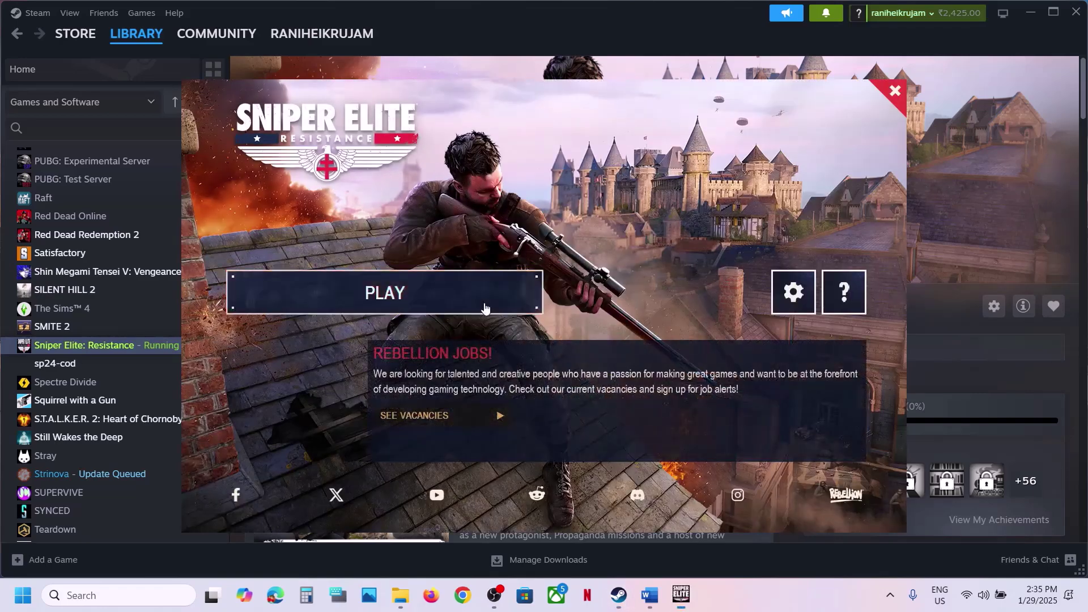
{"action": "left_click", "coordinate": [484, 307]}
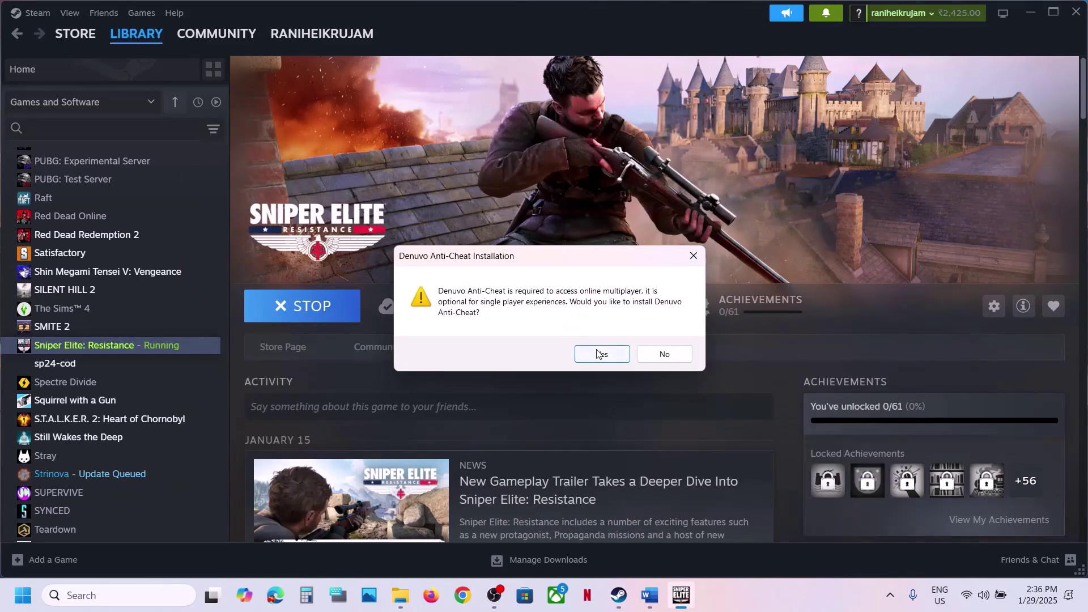
- Agree to the launch-time Denuvo Anti-Cheat installation, accept its terms, install it, and exit the installer
{"action": "left_click", "coordinate": [602, 355]}
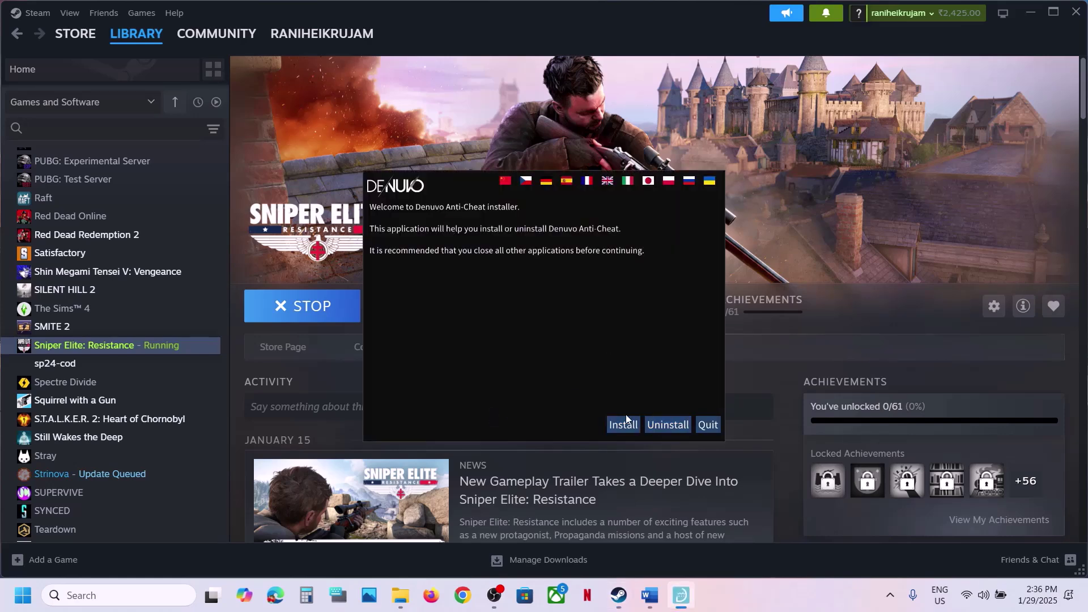
{"action": "left_click", "coordinate": [618, 426]}
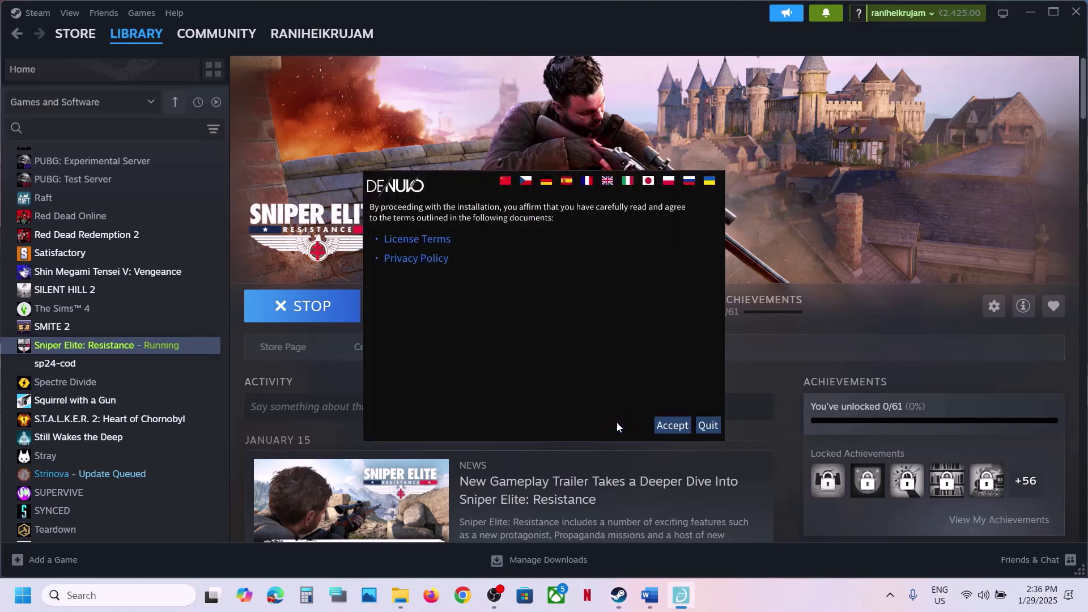
{"action": "left_click", "coordinate": [664, 426]}
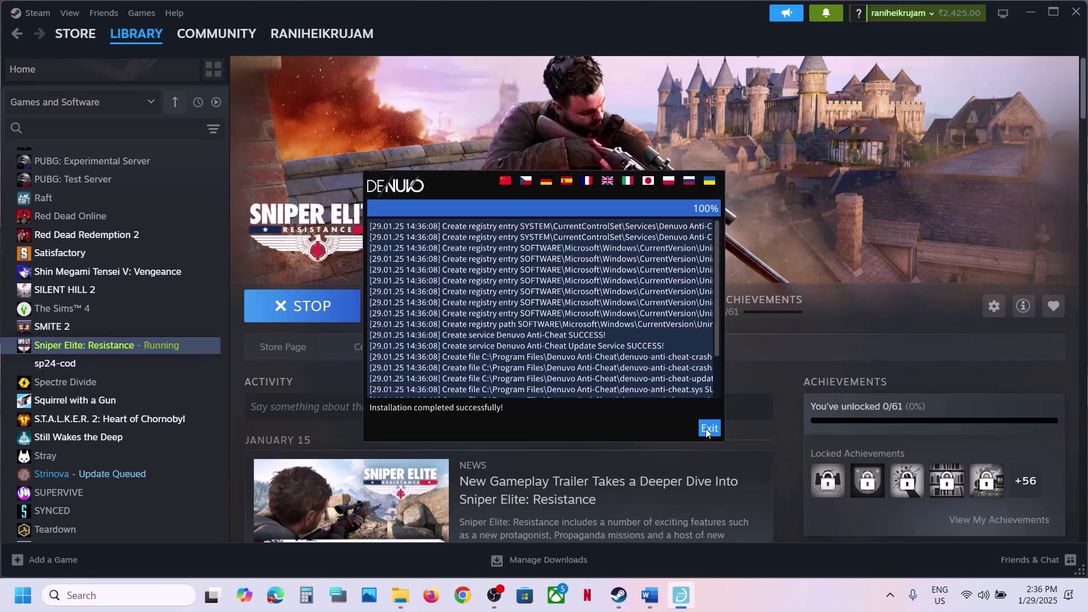
{"action": "left_click", "coordinate": [709, 429]}
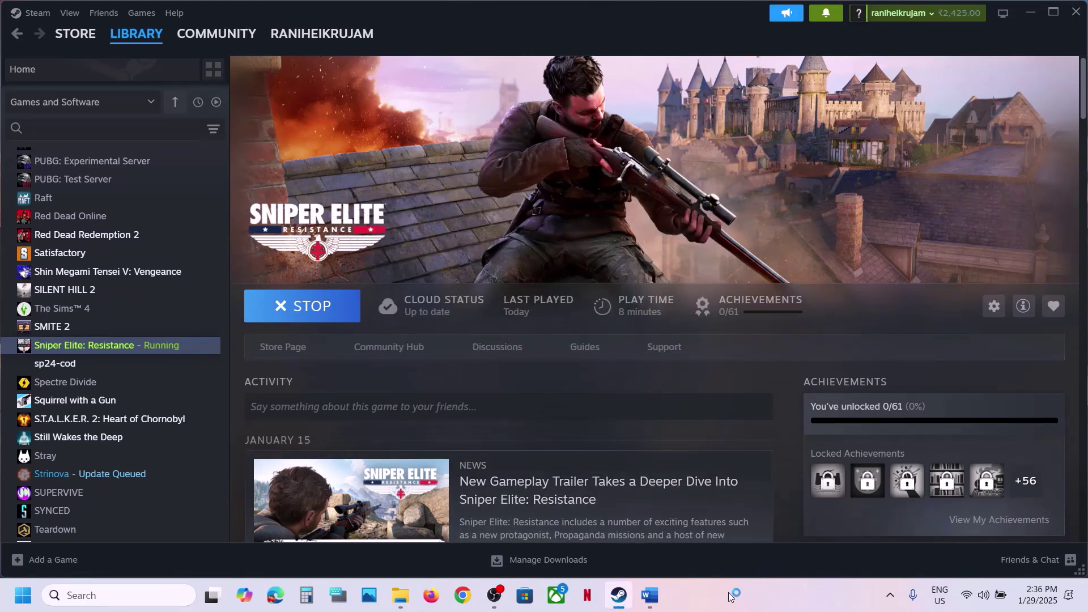
- Switch to the Word document and read Step 3 about renaming or deleting the save game files
{"action": "left_click", "coordinate": [649, 594]}
{"action": "scroll", "coordinate": [458, 369], "scroll_direction": "down", "scroll_amount": 5}
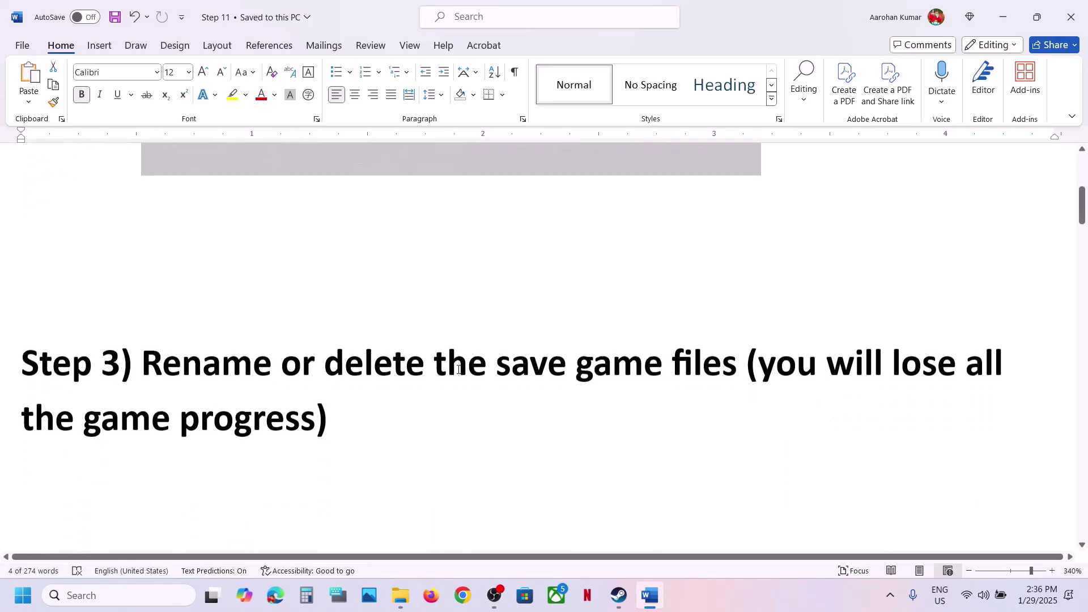
{"action": "left_click_drag", "start_coordinate": [153, 364], "coordinate": [663, 369]}
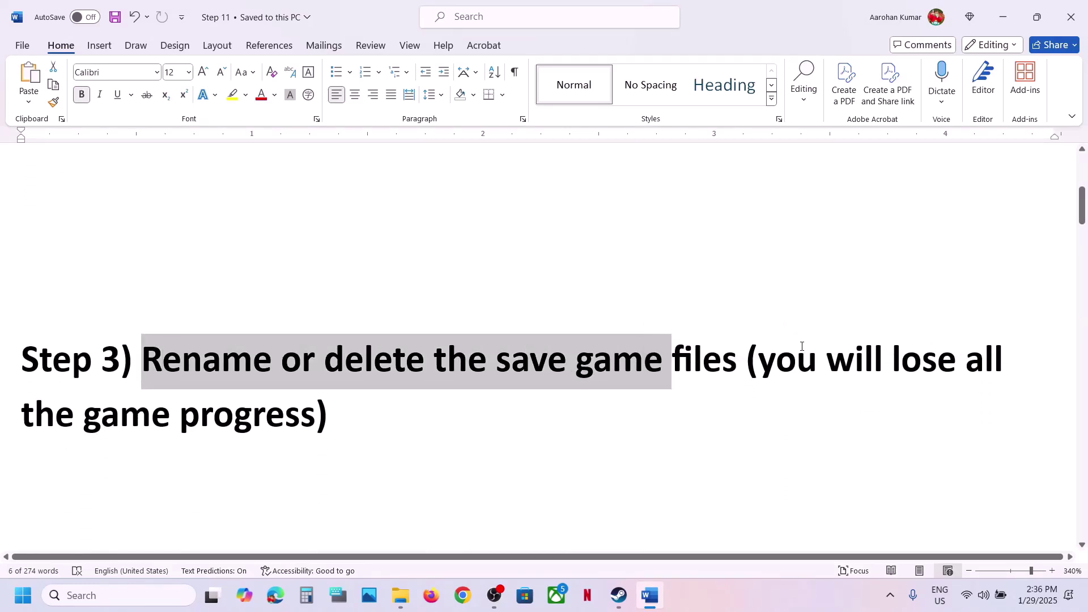
{"action": "left_click_drag", "start_coordinate": [760, 359], "coordinate": [330, 428]}
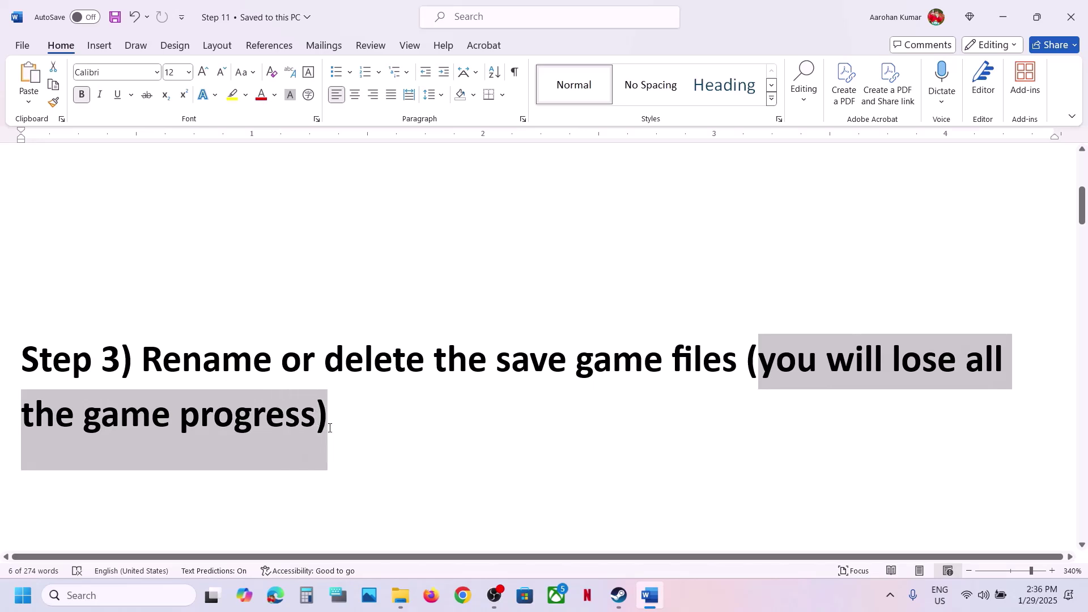
{"action": "left_click", "coordinate": [329, 419]}
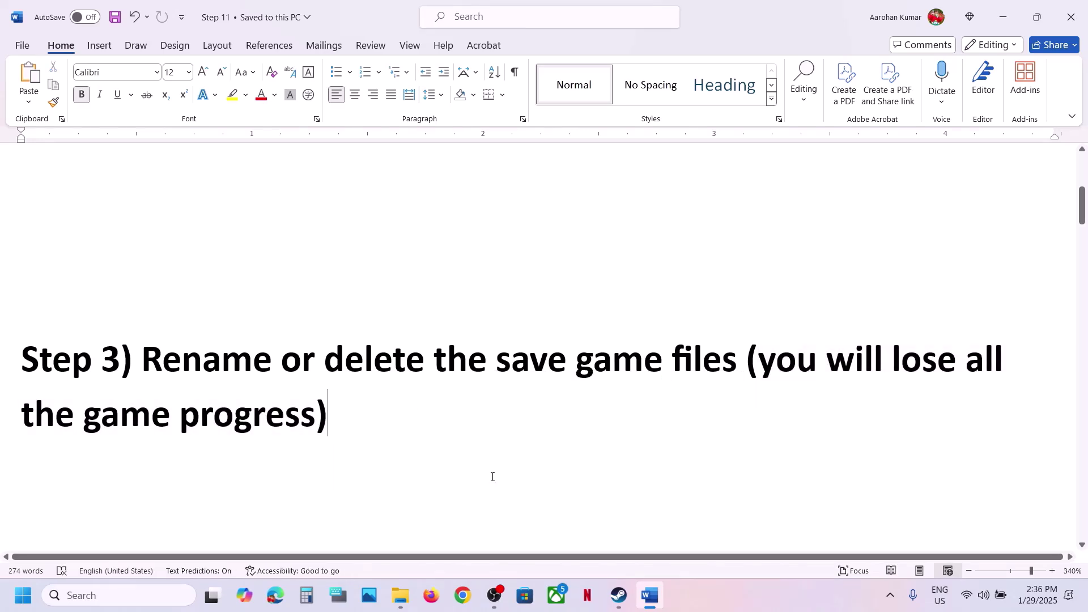
- Open a new File Explorer window and go to the user's profile folder under Users on the C: drive
{"action": "right_click", "coordinate": [400, 595]}
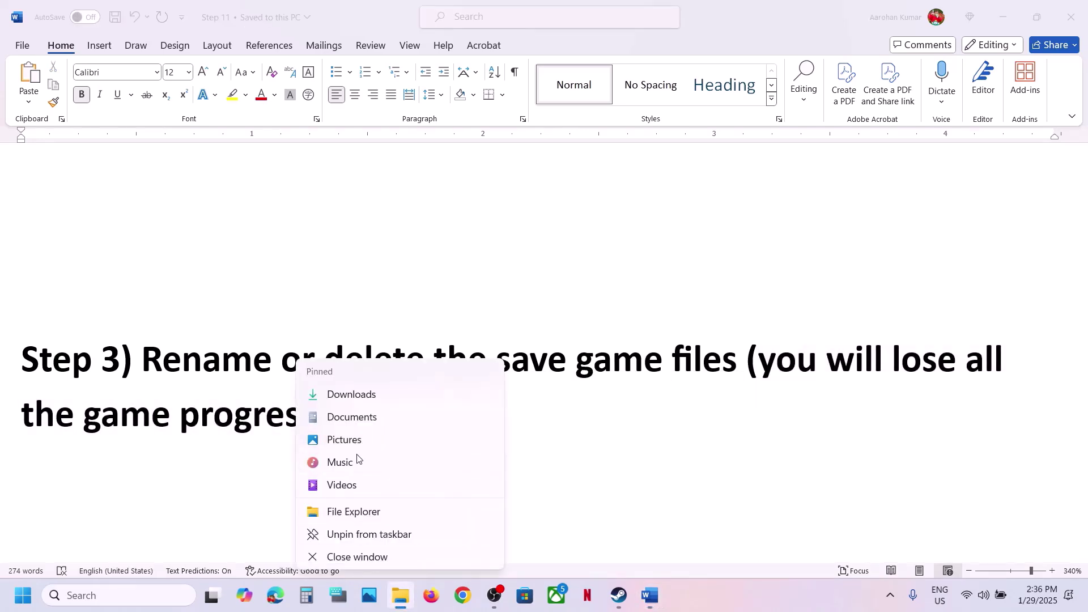
{"action": "left_click", "coordinate": [347, 512]}
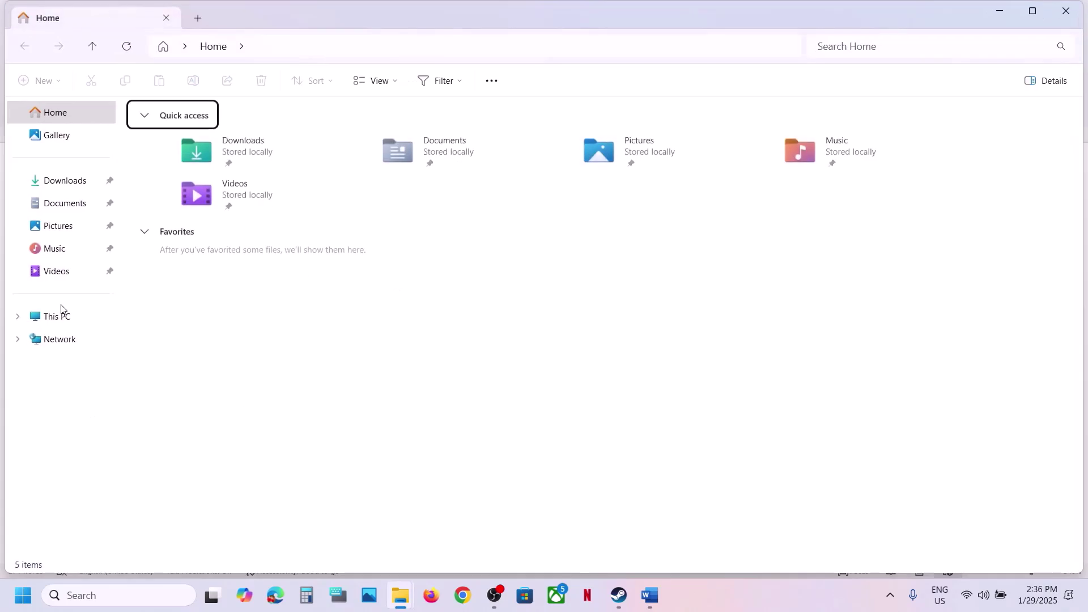
{"action": "left_click", "coordinate": [45, 317]}
{"action": "double_click", "coordinate": [202, 148]}
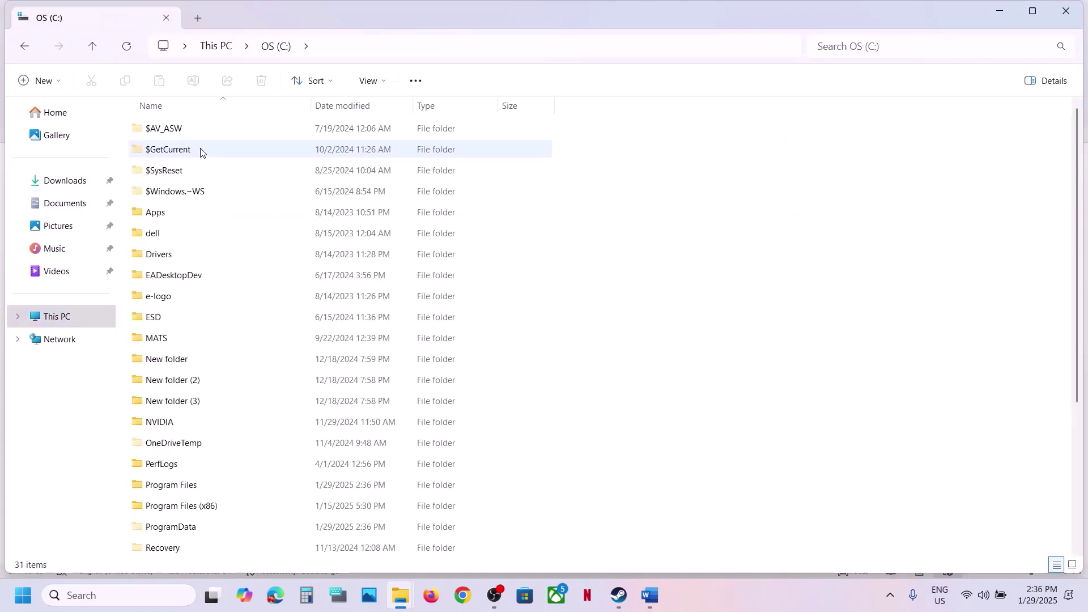
{"action": "scroll", "coordinate": [203, 270], "scroll_direction": "down", "scroll_amount": 3}
{"action": "double_click", "coordinate": [170, 402]}
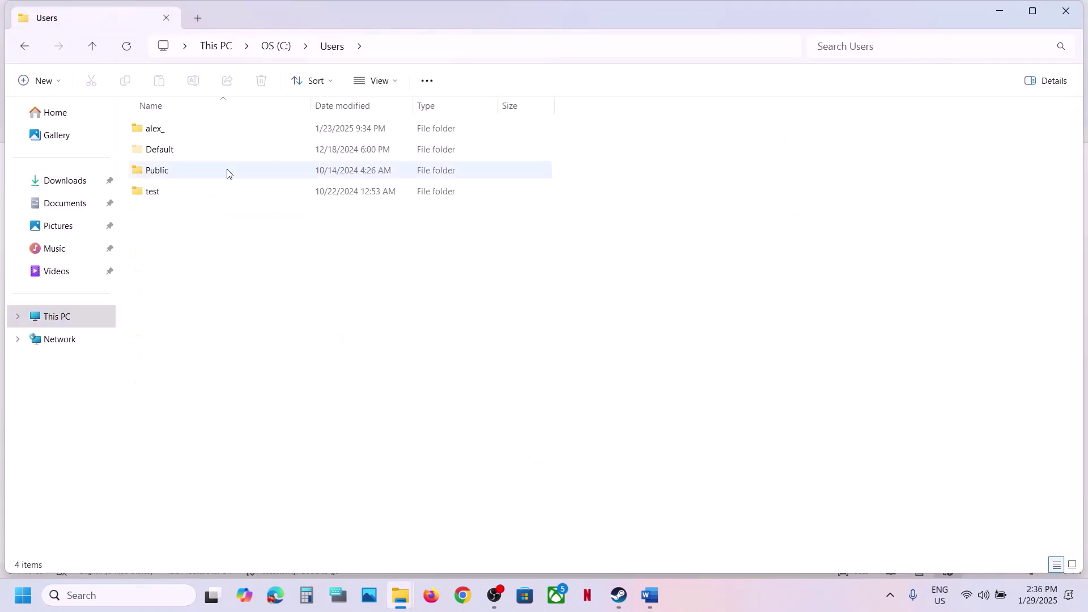
{"action": "left_click", "coordinate": [161, 135]}
{"action": "double_click", "coordinate": [190, 134]}
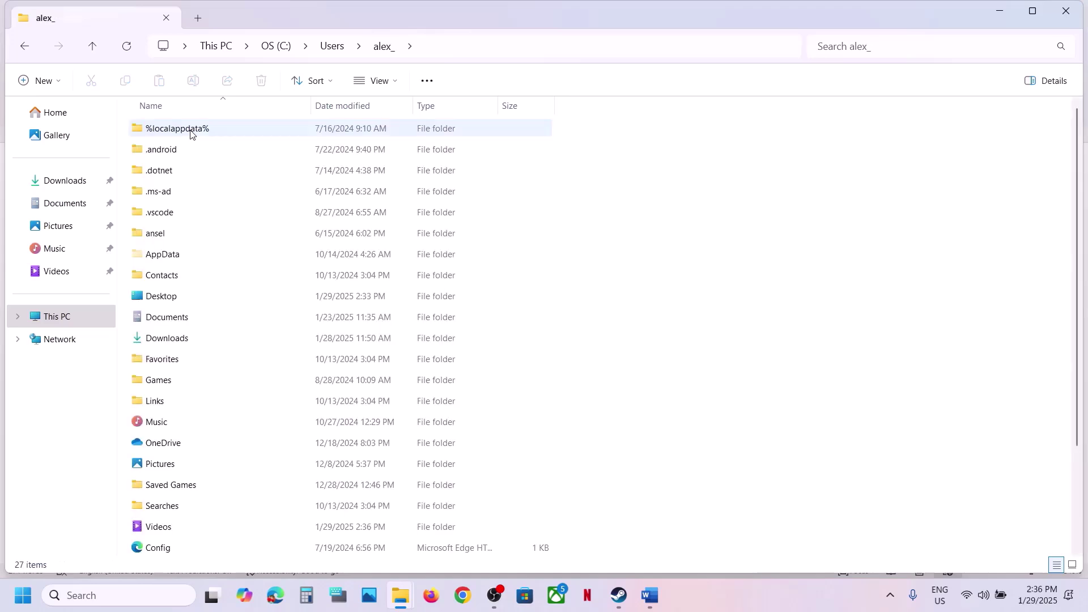
- Check the hidden items display setting, then go through AppData and Local into the Sniper Elite Resistance folder
{"action": "left_click", "coordinate": [181, 253]}
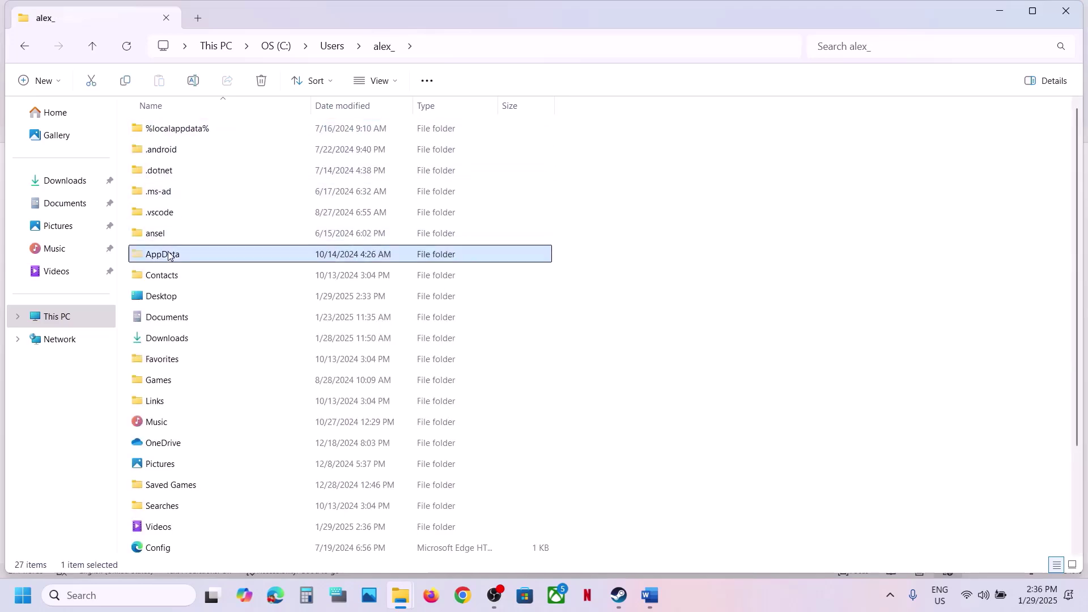
{"action": "left_click", "coordinate": [390, 88]}
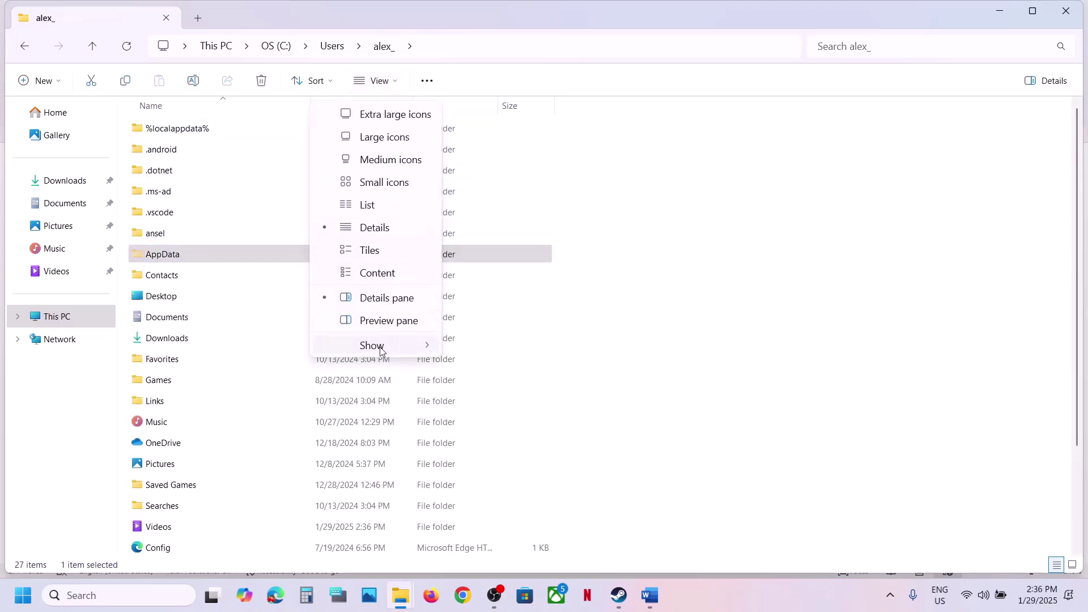
{"action": "mouse_move", "coordinate": [382, 347]}
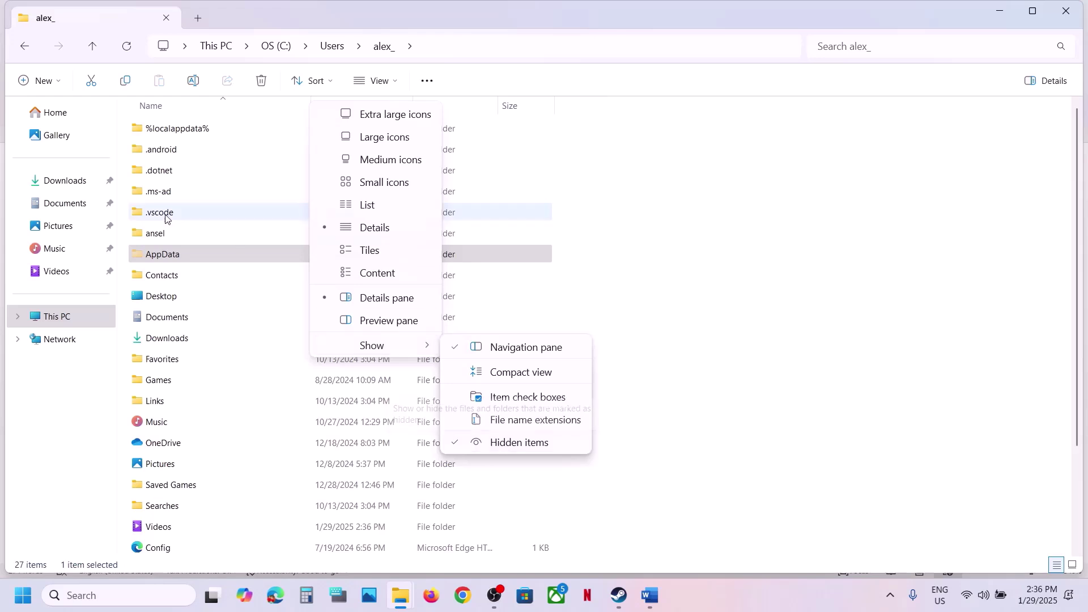
{"action": "double_click", "coordinate": [162, 259]}
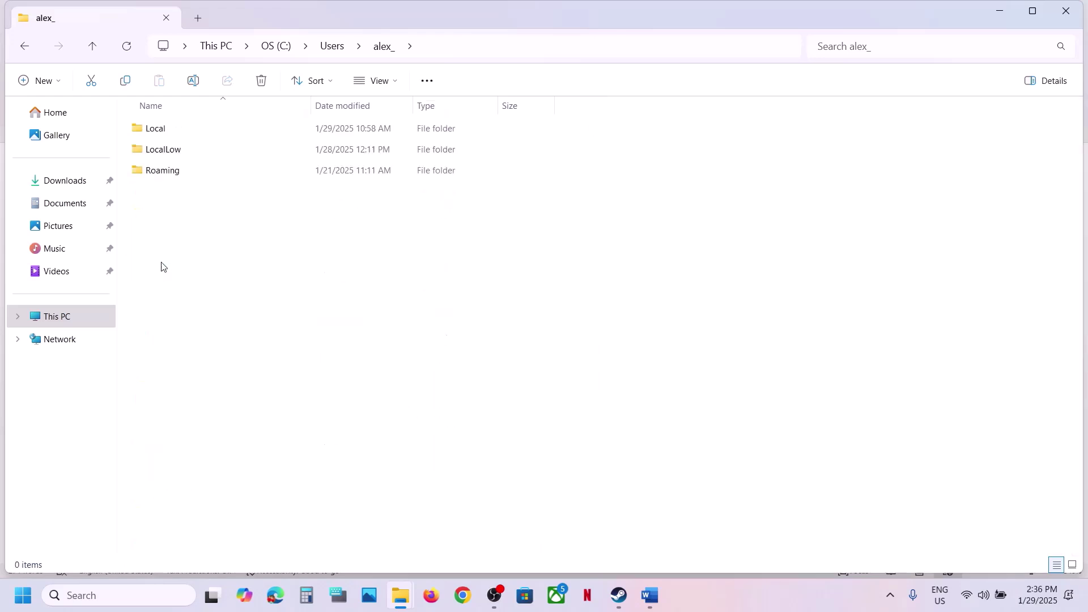
{"action": "double_click", "coordinate": [170, 129]}
{"action": "left_click", "coordinate": [192, 197]}
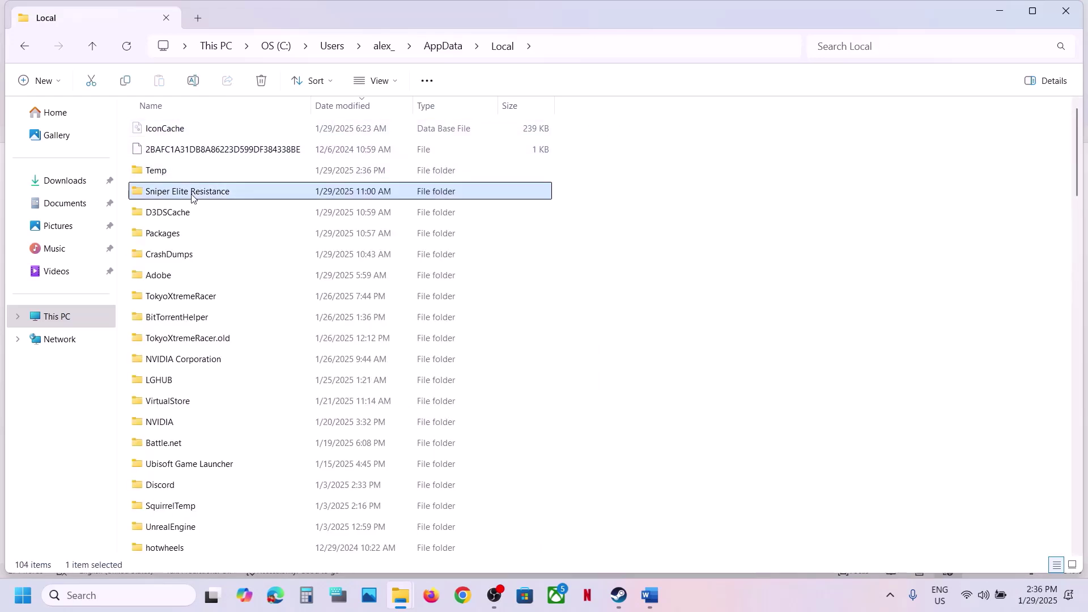
{"action": "double_click", "coordinate": [225, 193]}
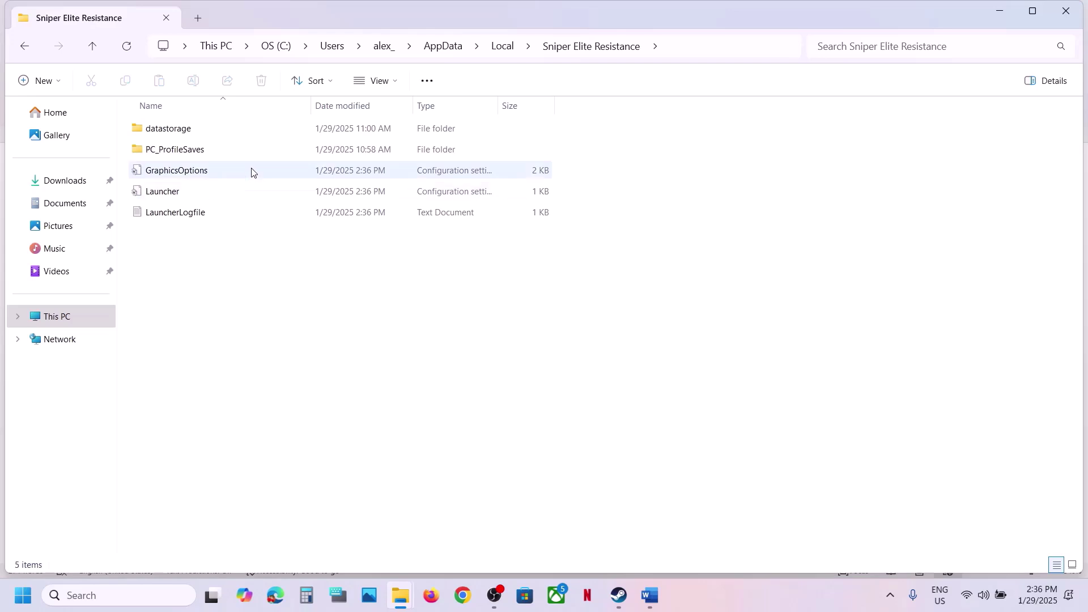
- Back up the Sniper Elite Resistance folder from Local by copying it to the desktop
{"action": "left_click", "coordinate": [92, 46]}
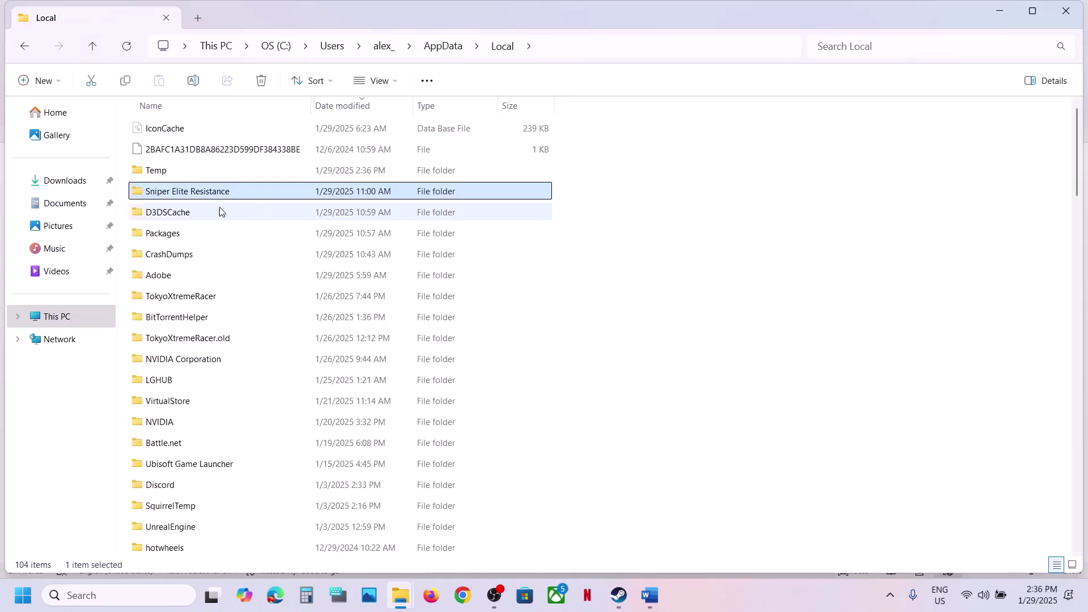
{"action": "right_click", "coordinate": [195, 195]}
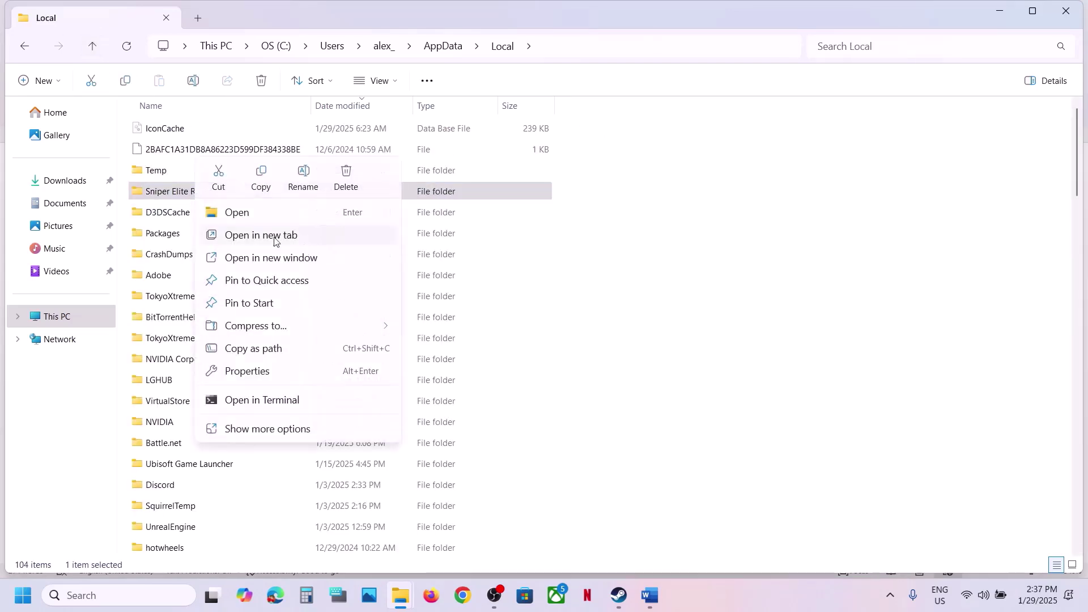
{"action": "left_click", "coordinate": [260, 182]}
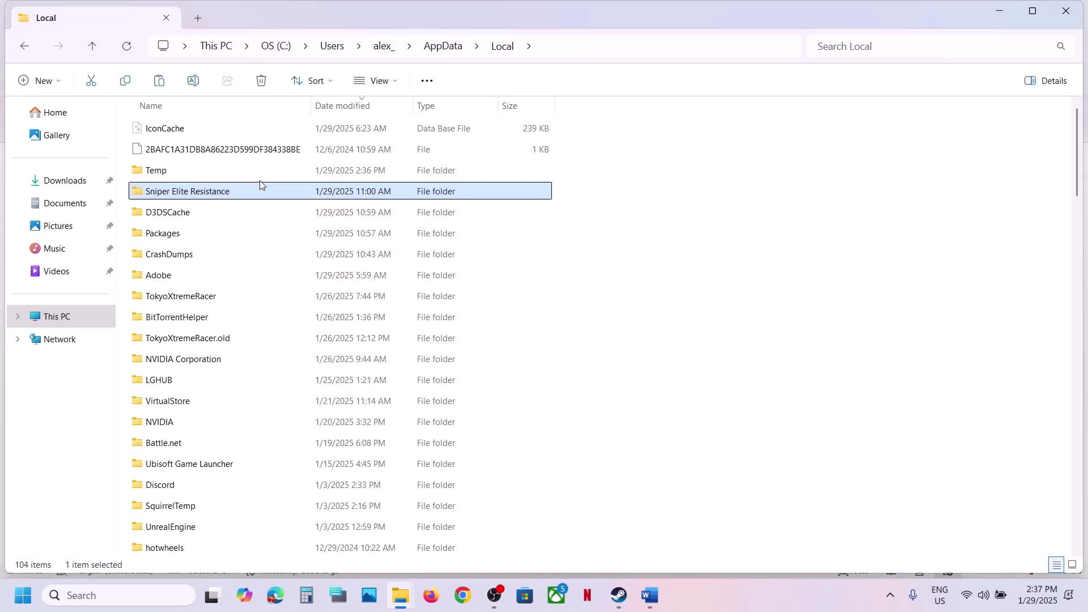
{"action": "key", "text": "super+d"}
{"action": "key", "text": "ctrl+v"}
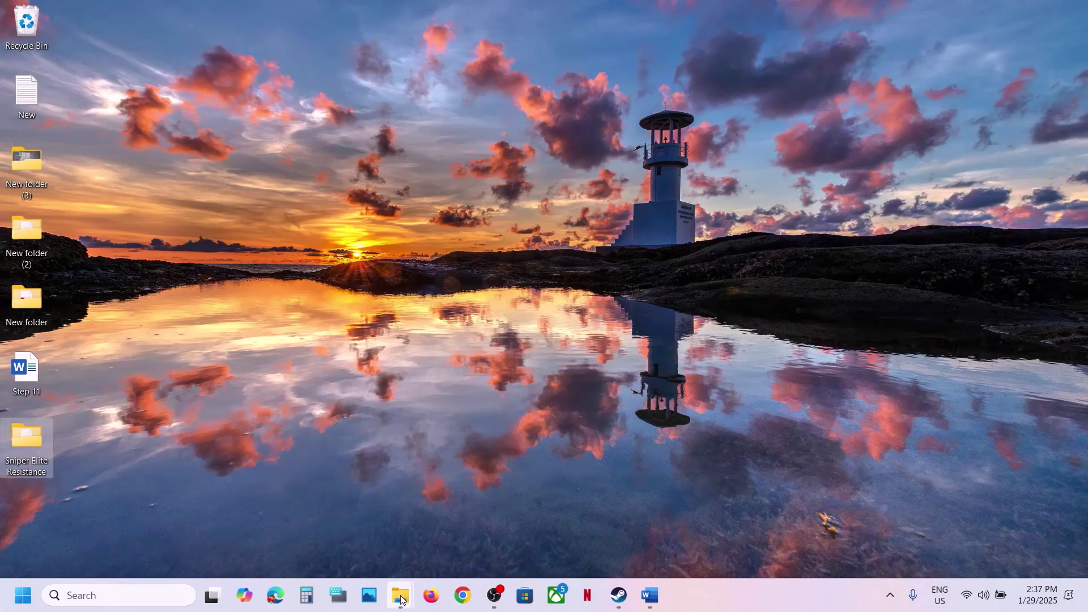
- Return to the Local folder in File Explorer and rename the Sniper Elite Resistance folder as Sniper Elite Resistance.old
{"action": "mouse_move", "coordinate": [401, 600]}
{"action": "left_click", "coordinate": [459, 542]}
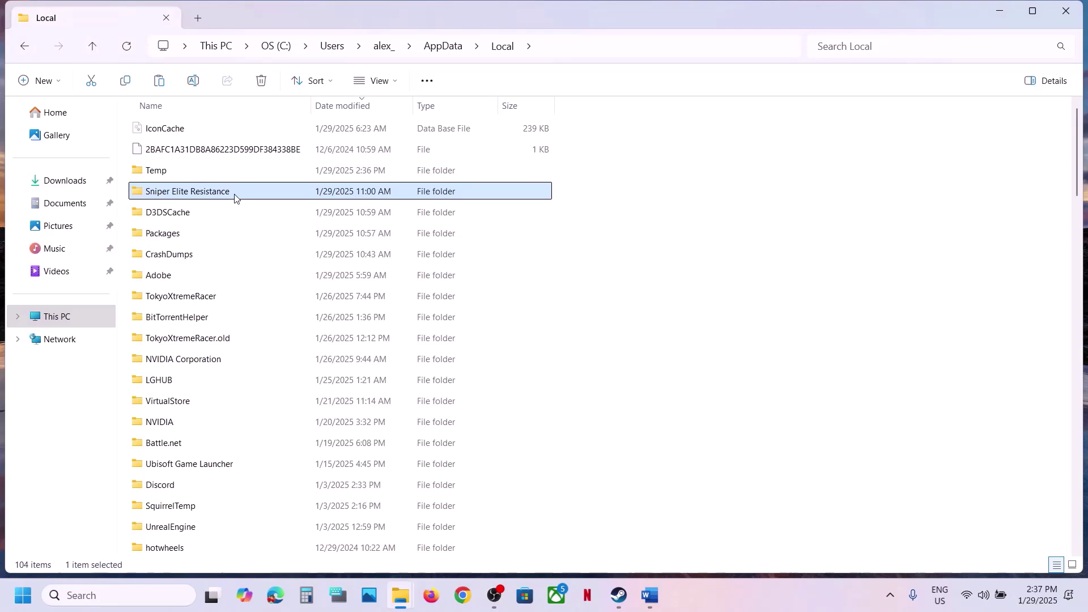
{"action": "right_click", "coordinate": [234, 198]}
{"action": "left_click", "coordinate": [381, 172]}
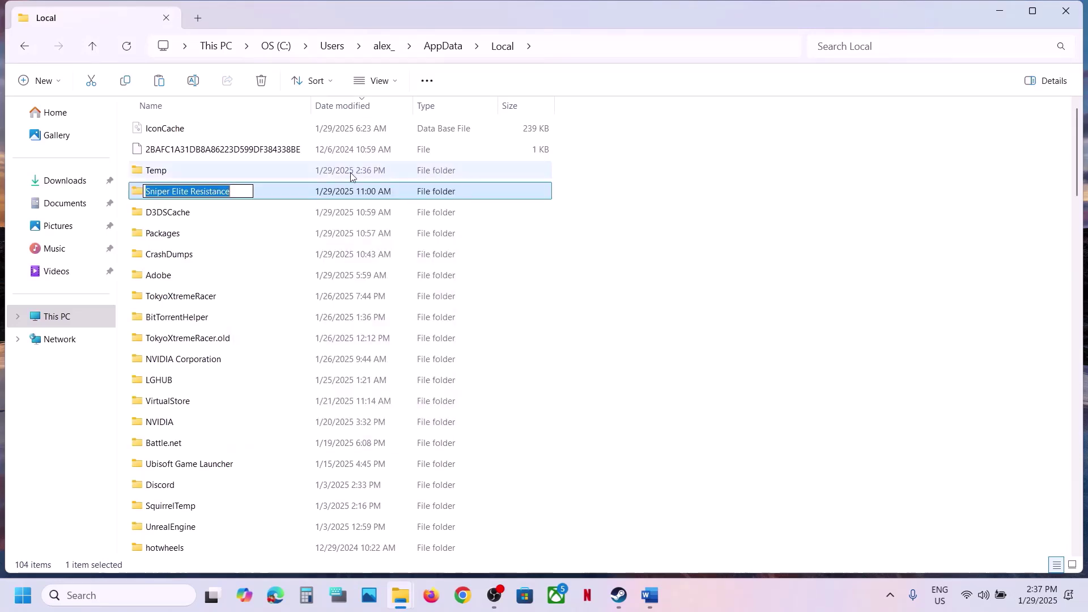
{"action": "left_click", "coordinate": [238, 193]}
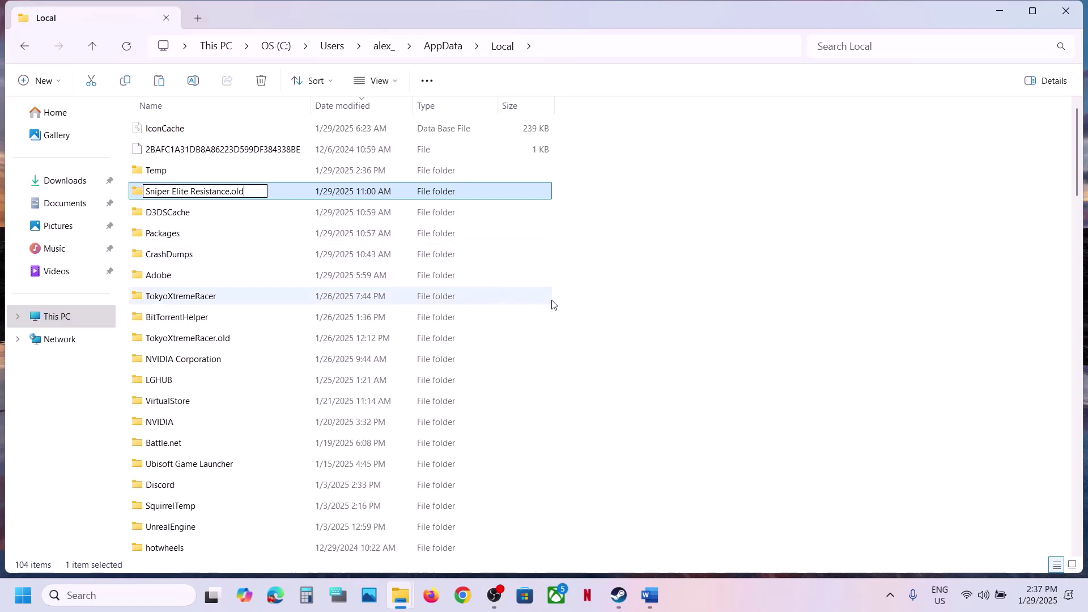
{"action": "left_click", "coordinate": [551, 297]}
{"action": "right_click", "coordinate": [168, 192]}
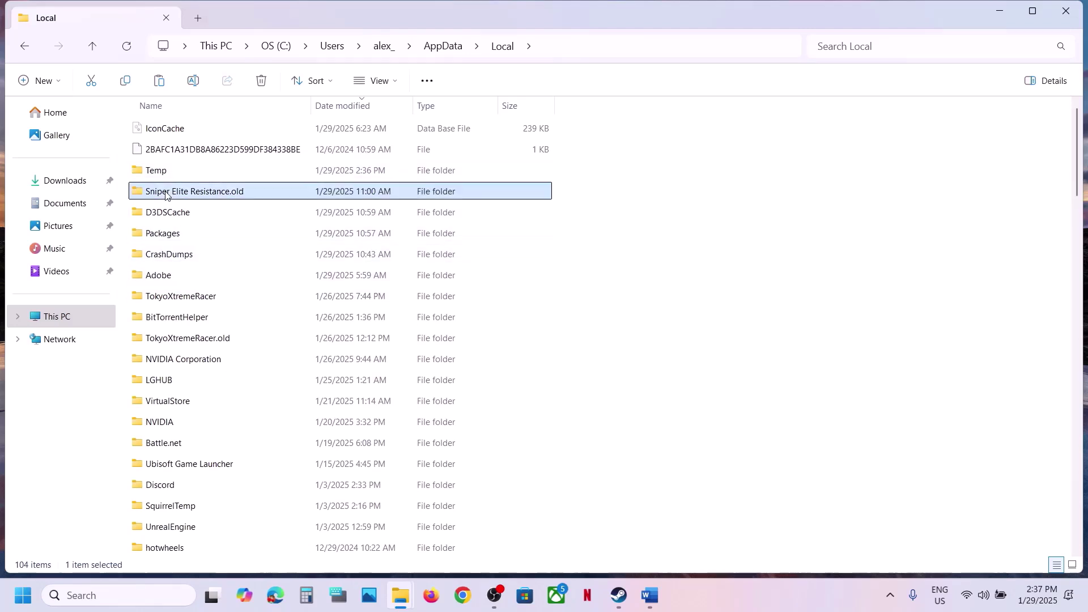
{"action": "left_click", "coordinate": [735, 306]}
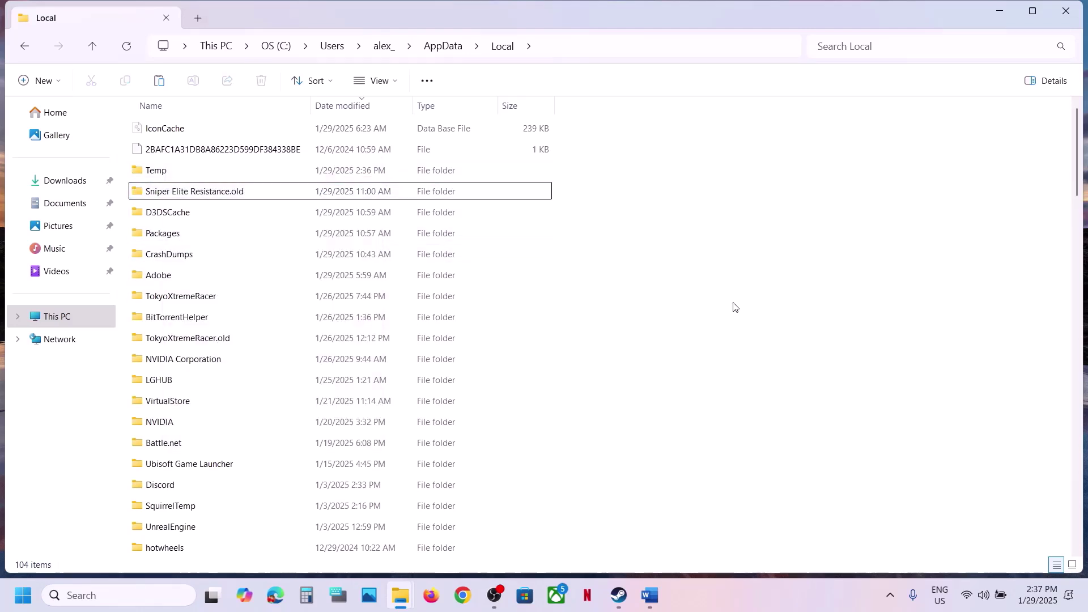
- Switch to the Word document and read the Step 3 progress-loss note and Step 4 about the -dx11/-dx12 launch options
{"action": "left_click", "coordinate": [619, 595]}
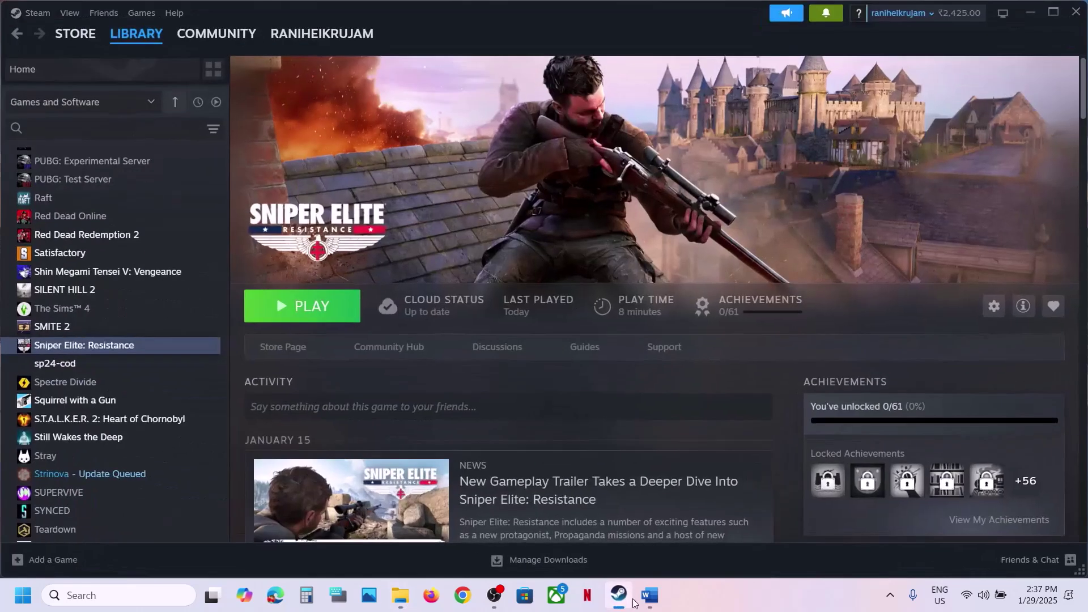
{"action": "left_click", "coordinate": [649, 596]}
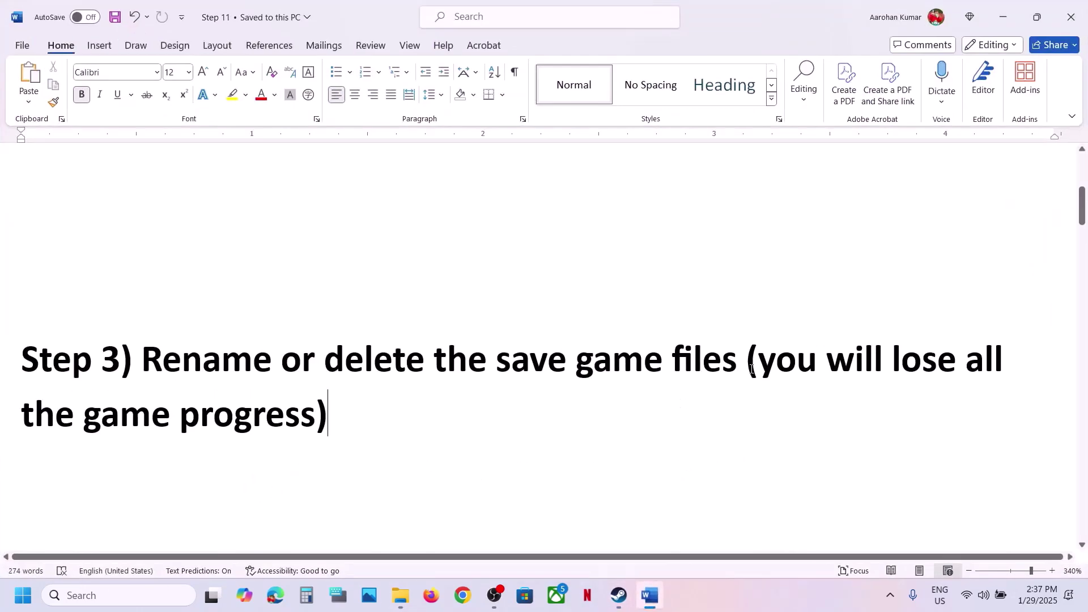
{"action": "left_click_drag", "start_coordinate": [761, 364], "coordinate": [828, 402]}
{"action": "left_click", "coordinate": [520, 457]}
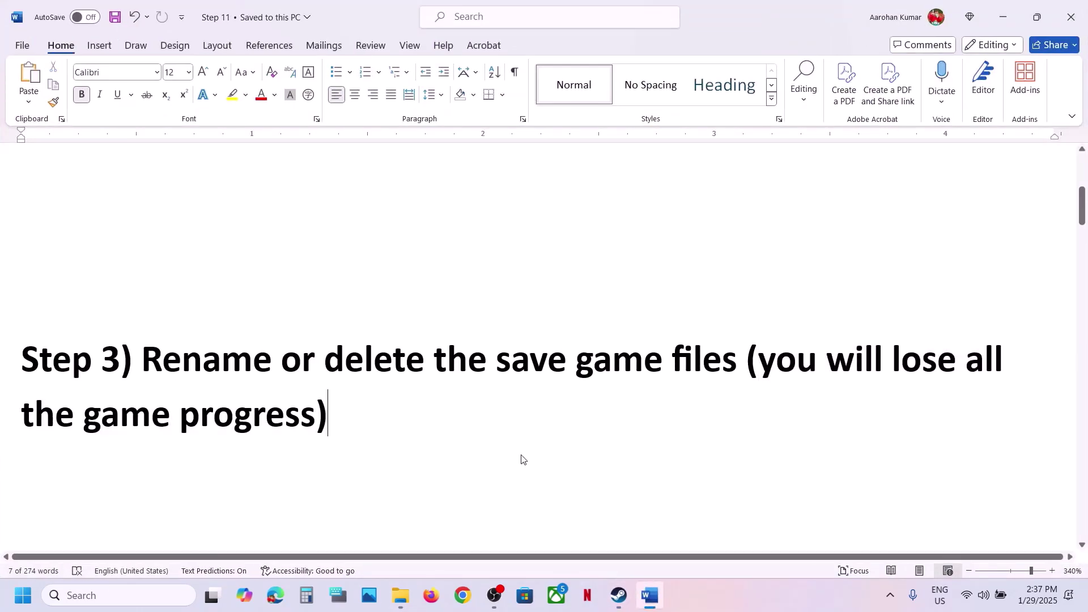
{"action": "scroll", "coordinate": [521, 455], "scroll_direction": "down", "scroll_amount": 1}
{"action": "scroll", "coordinate": [521, 454], "scroll_direction": "down", "scroll_amount": 2}
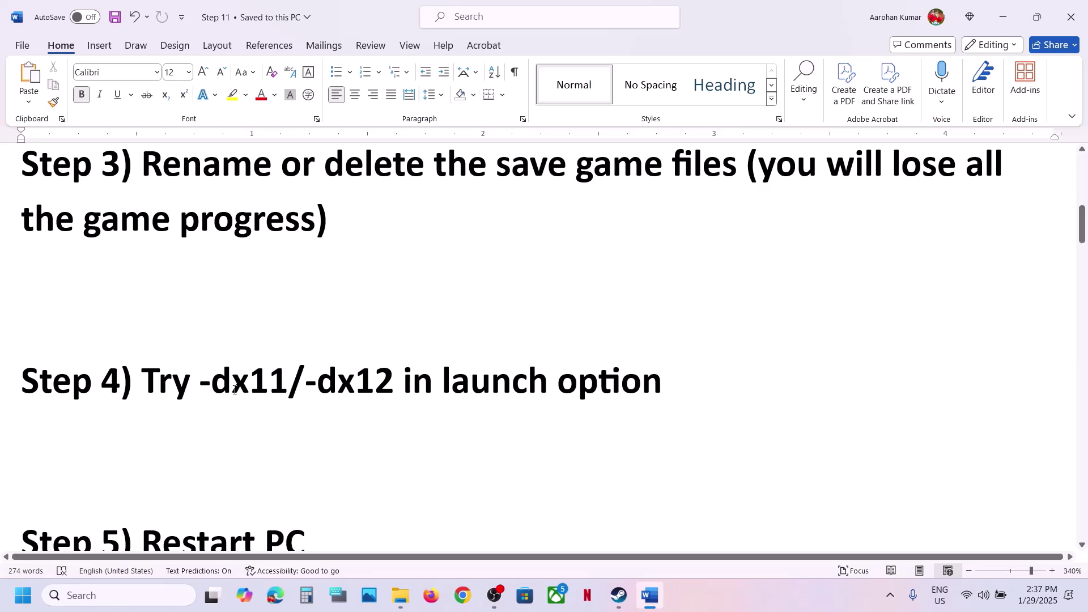
{"action": "left_click_drag", "start_coordinate": [235, 390], "coordinate": [665, 408]}
- Switch to Steam and set the launch option of Sniper Elite: Resistance to -dx11 in its properties, then close them
{"action": "left_click", "coordinate": [619, 594]}
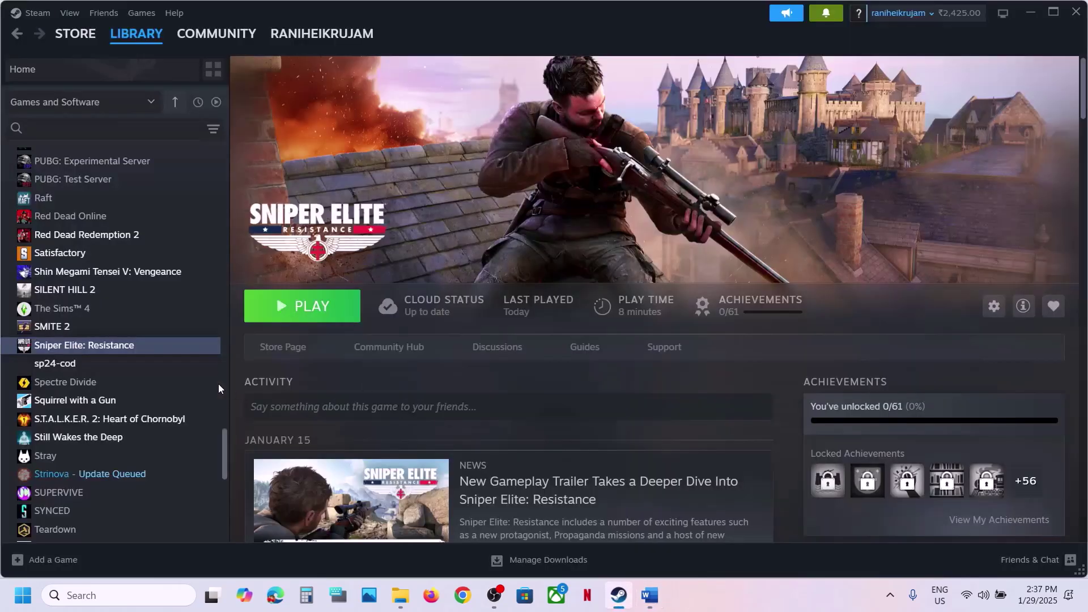
{"action": "right_click", "coordinate": [175, 347]}
{"action": "left_click", "coordinate": [242, 452]}
{"action": "left_click", "coordinate": [417, 366]}
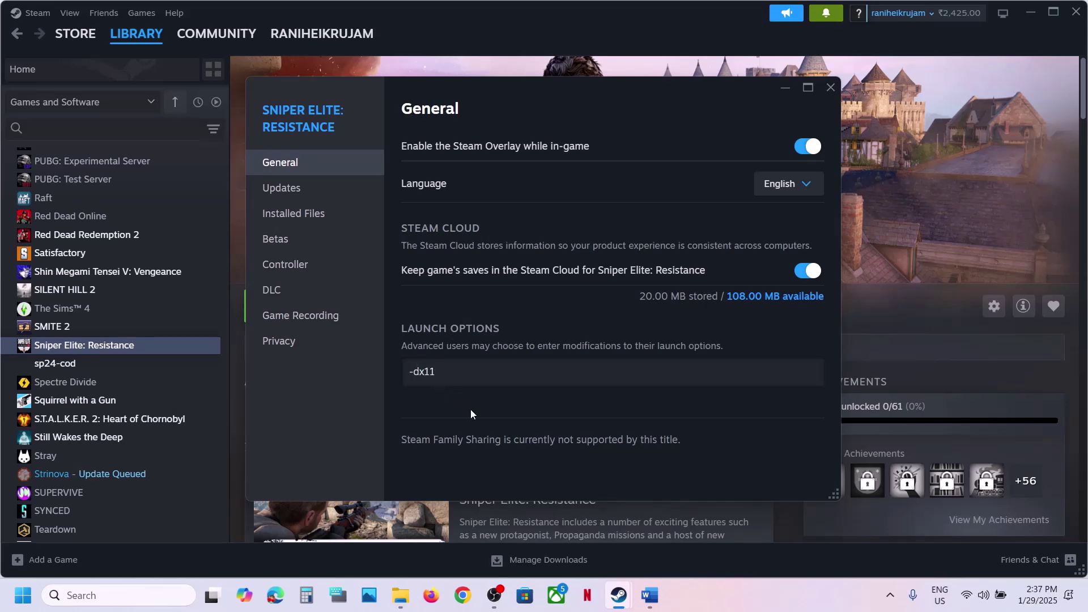
{"action": "left_click", "coordinate": [831, 88]}
- Reopen the properties of Sniper Elite: Resistance and change the launch option to -dx12
{"action": "right_click", "coordinate": [145, 345]}
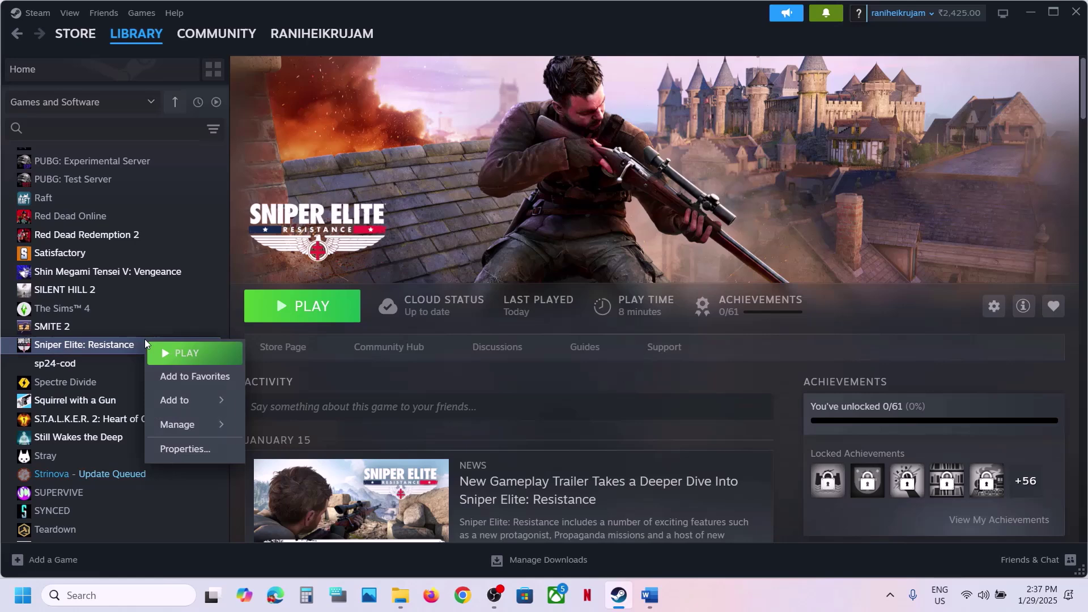
{"action": "left_click", "coordinate": [198, 449]}
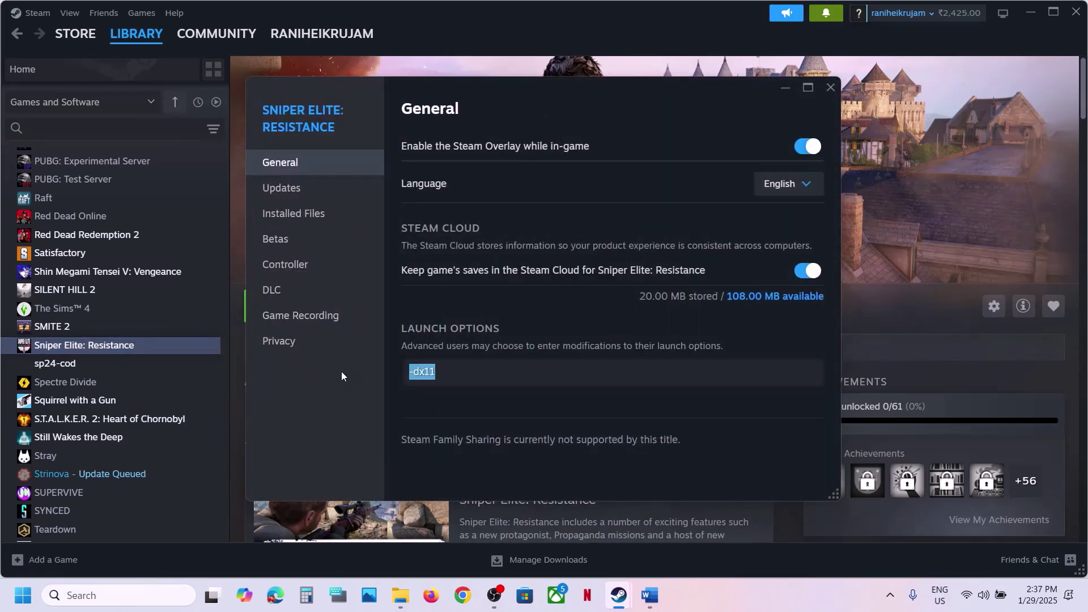
{"action": "type", "text": "-dx12"}
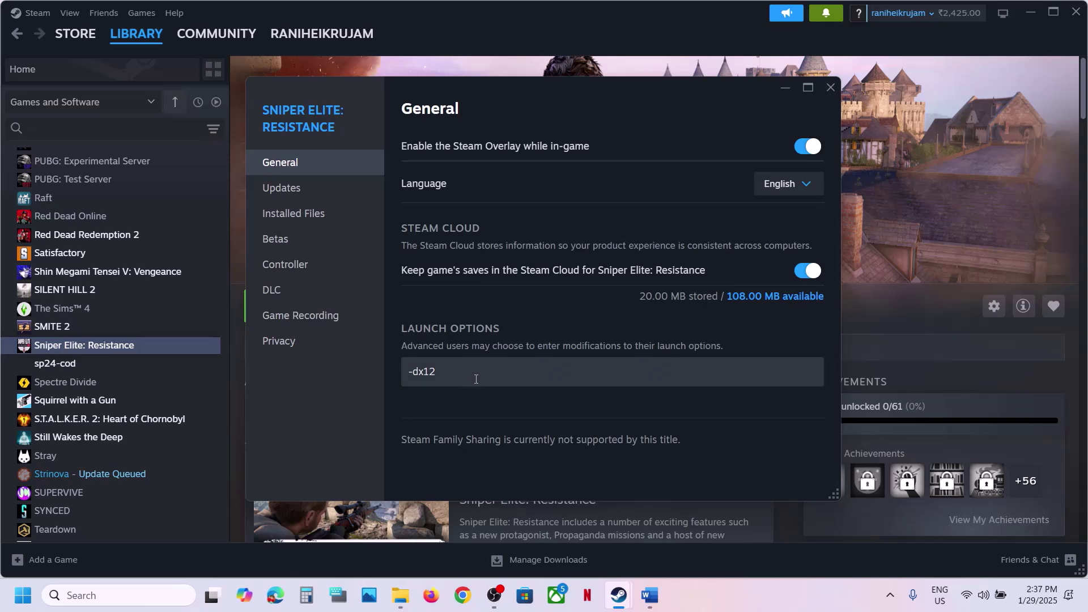
- Clear the game's launch options and close its properties
{"action": "left_click_drag", "start_coordinate": [476, 379], "coordinate": [328, 383]}
{"action": "key", "text": "BackSpace"}
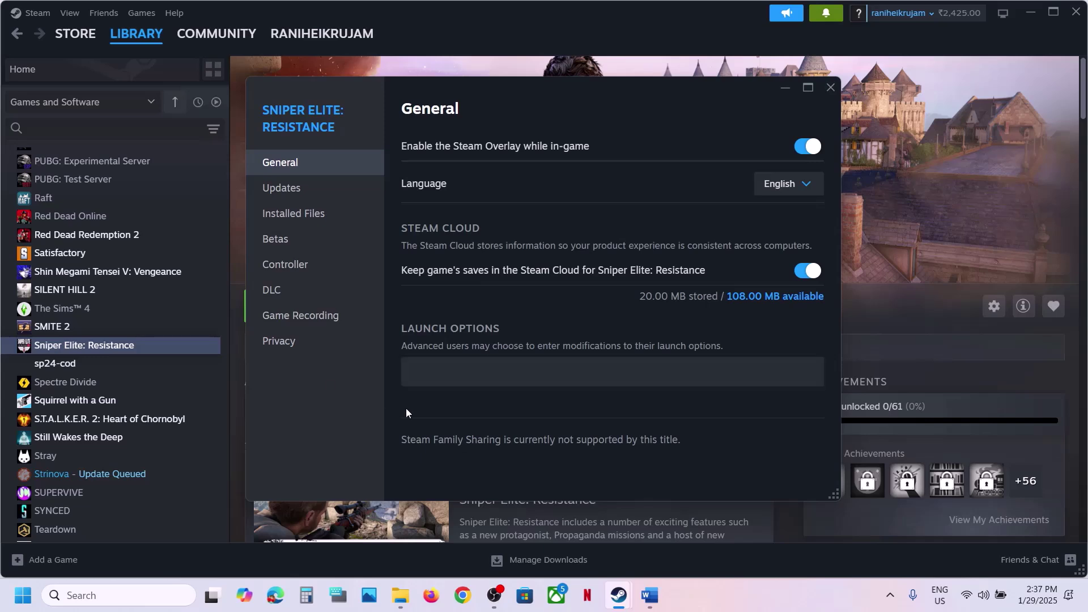
{"action": "left_click", "coordinate": [830, 87]}
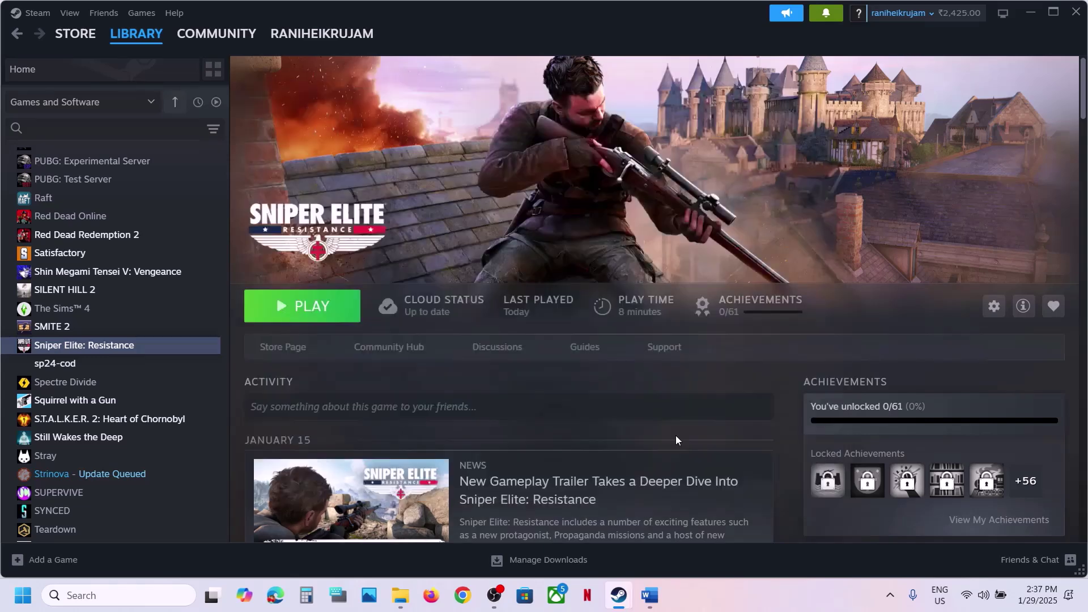
- Switch to the Word document and read Steps 5 and 6, looking at the Windows restart option in between
{"action": "left_click", "coordinate": [649, 595]}
{"action": "scroll", "coordinate": [322, 397], "scroll_direction": "down", "scroll_amount": 4}
{"action": "scroll", "coordinate": [323, 396], "scroll_direction": "up", "scroll_amount": 2}
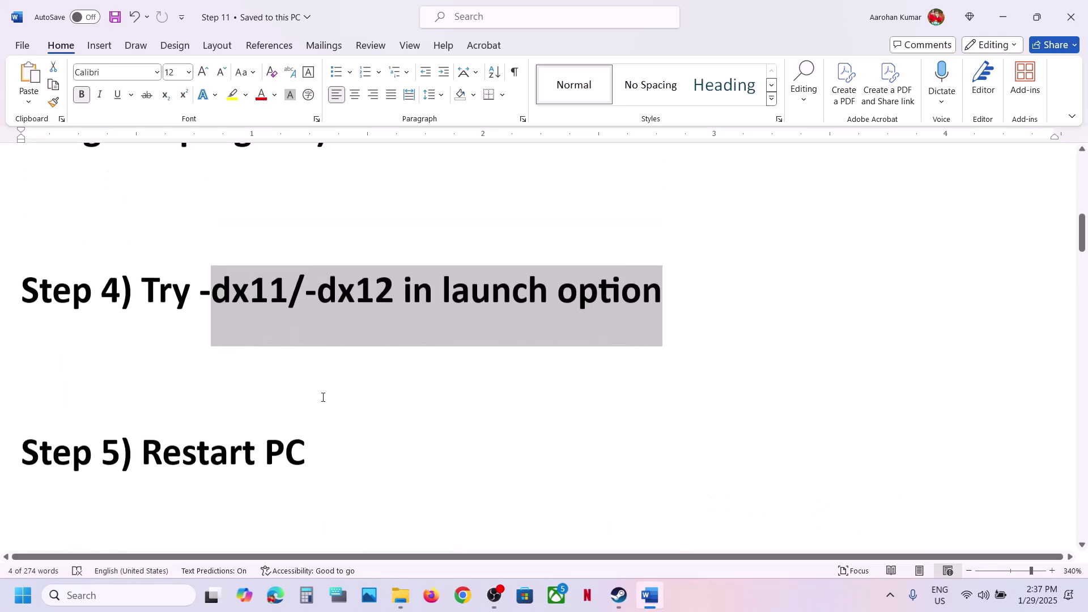
{"action": "left_click", "coordinate": [24, 596]}
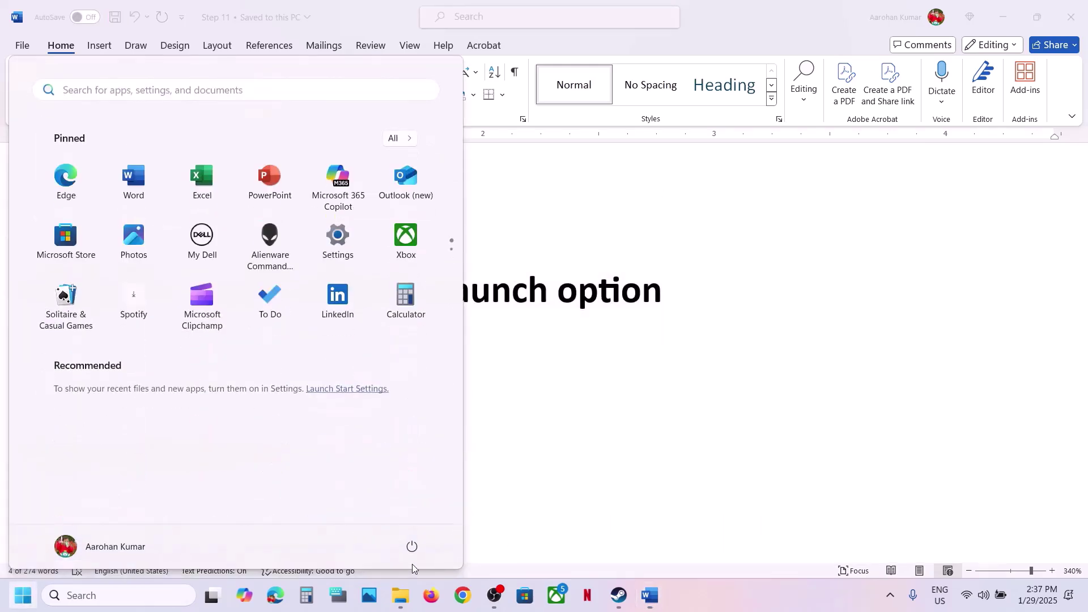
{"action": "left_click", "coordinate": [412, 547]}
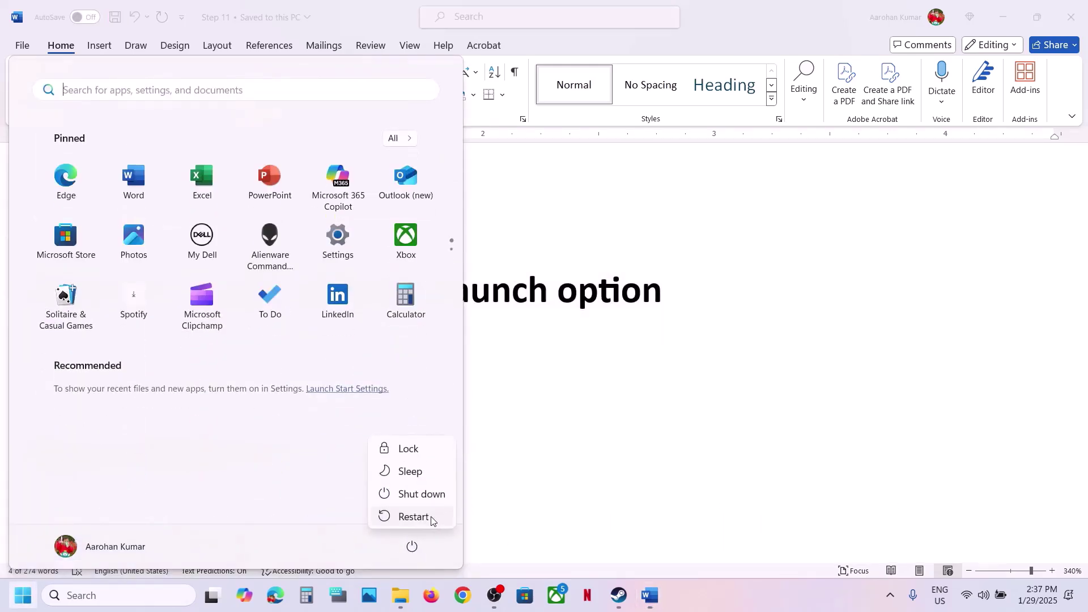
{"action": "left_click", "coordinate": [541, 473]}
{"action": "left_click", "coordinate": [541, 473]}
{"action": "scroll", "coordinate": [541, 470], "scroll_direction": "down", "scroll_amount": 4}
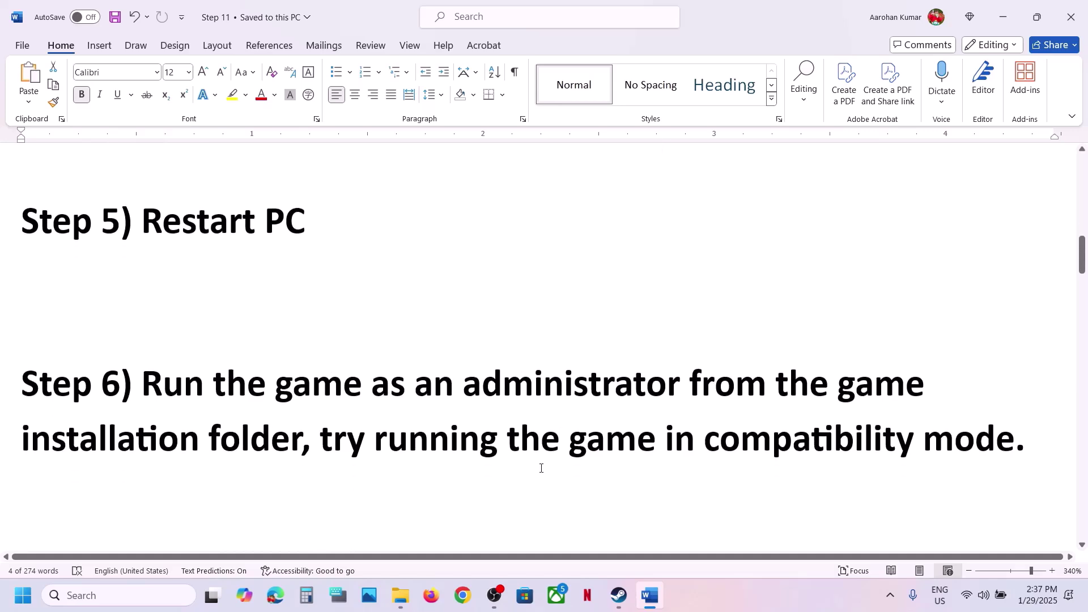
{"action": "left_click_drag", "start_coordinate": [164, 381], "coordinate": [299, 437]}
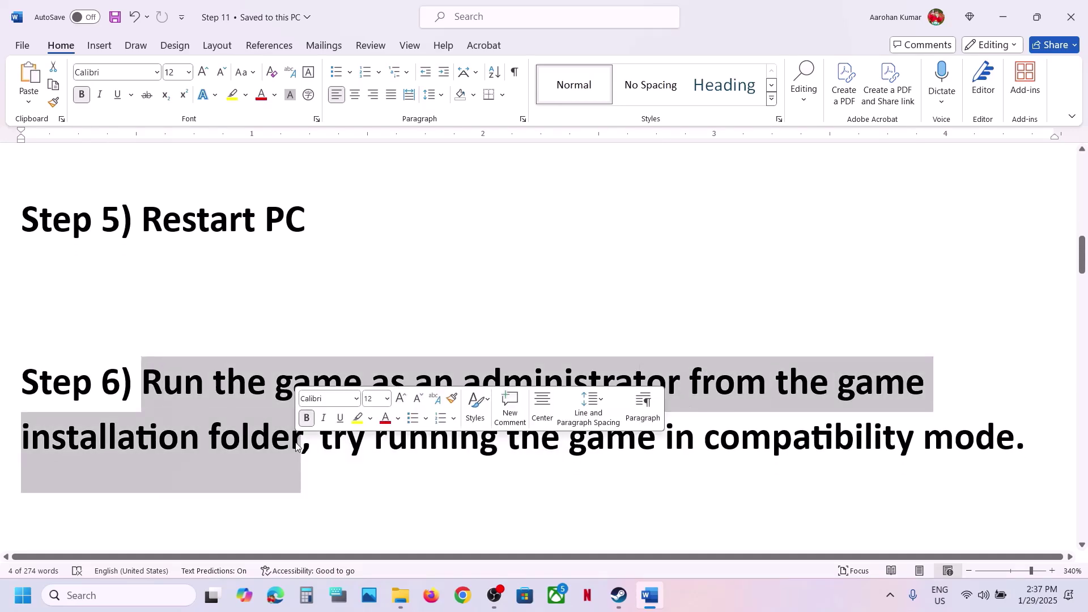
- Switch to Steam, browse the local files of Sniper Elite: Resistance, and select SniperResistance_dx12 in the bin folder
{"action": "left_click", "coordinate": [619, 595]}
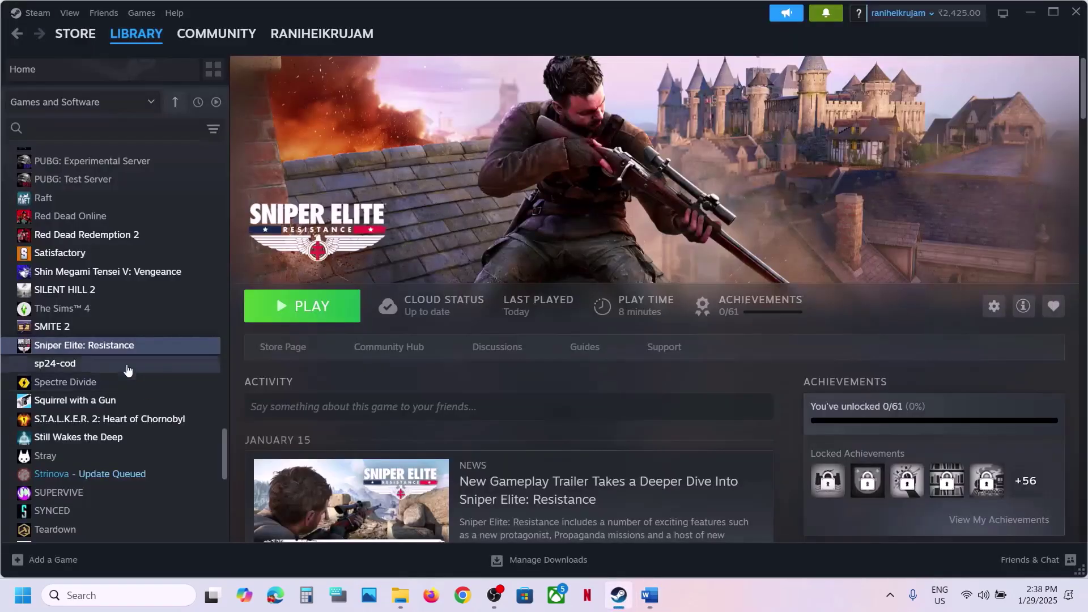
{"action": "right_click", "coordinate": [116, 346]}
{"action": "mouse_move", "coordinate": [170, 435]}
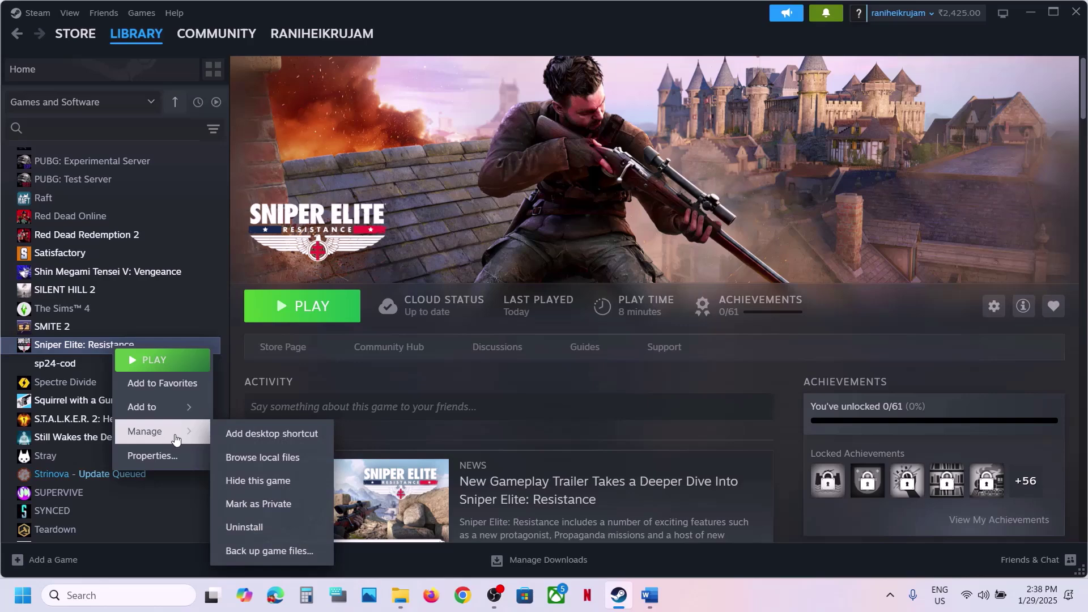
{"action": "left_click", "coordinate": [278, 456]}
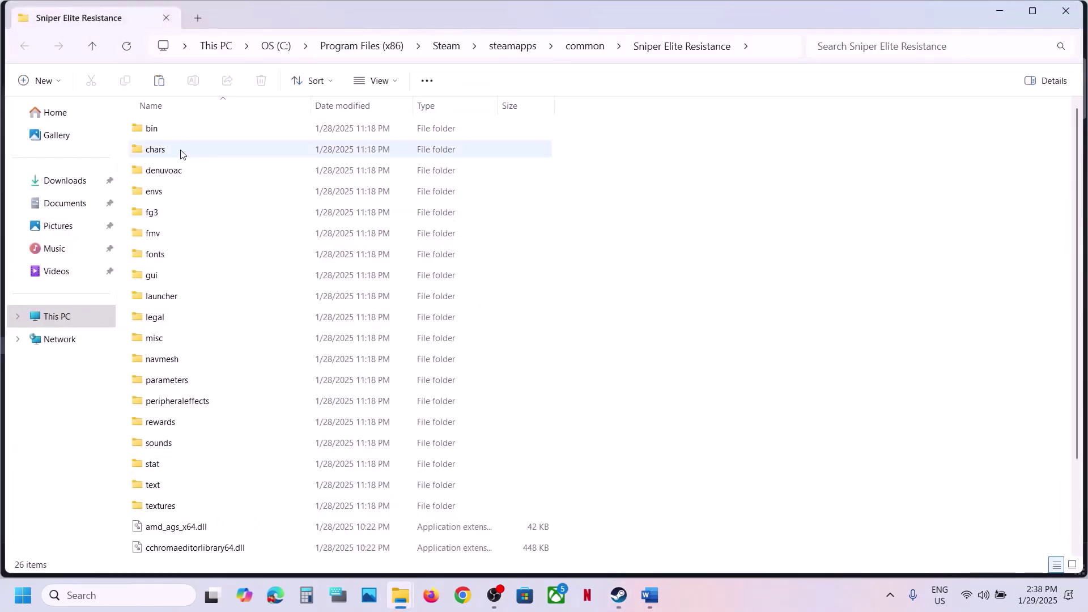
{"action": "double_click", "coordinate": [153, 128]}
{"action": "left_click", "coordinate": [184, 136]}
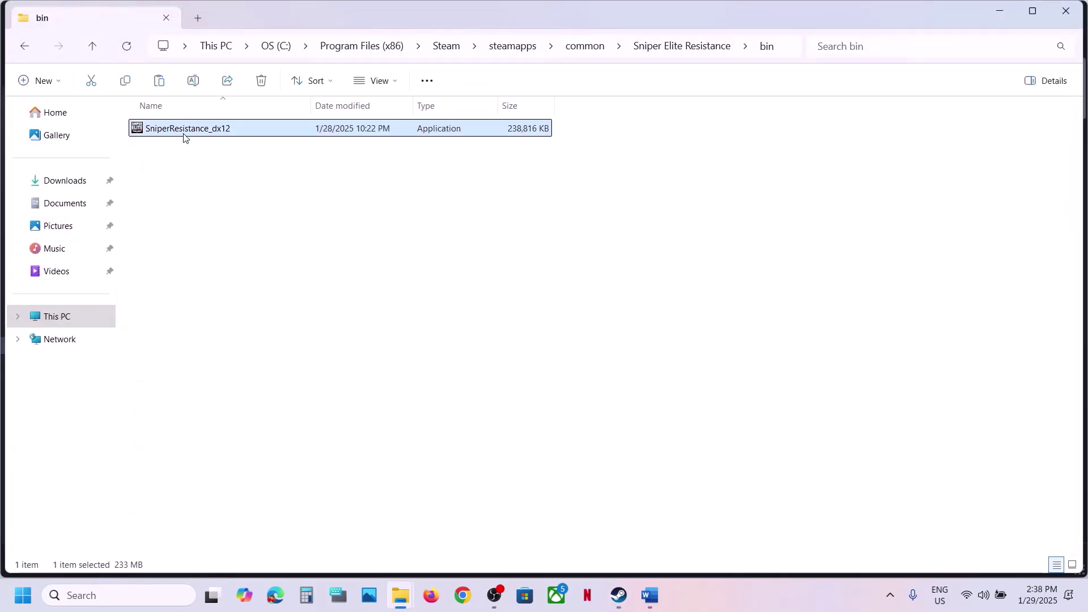
- Set SniperResistance_dx12 to run as an administrator in its compatibility properties and apply the change
{"action": "right_click", "coordinate": [184, 136]}
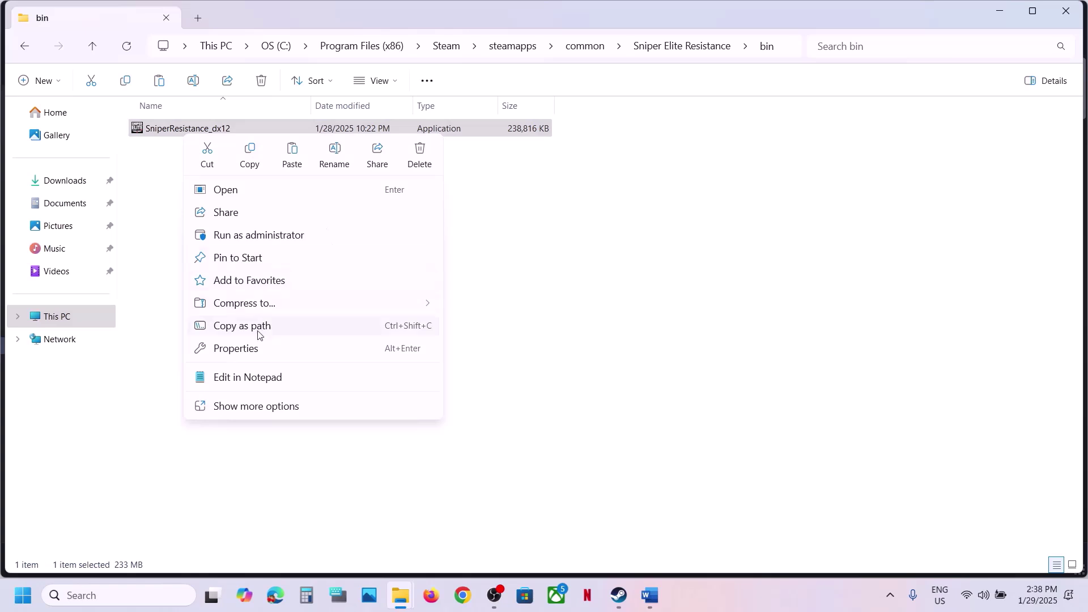
{"action": "left_click", "coordinate": [247, 347]}
{"action": "left_click", "coordinate": [327, 183]}
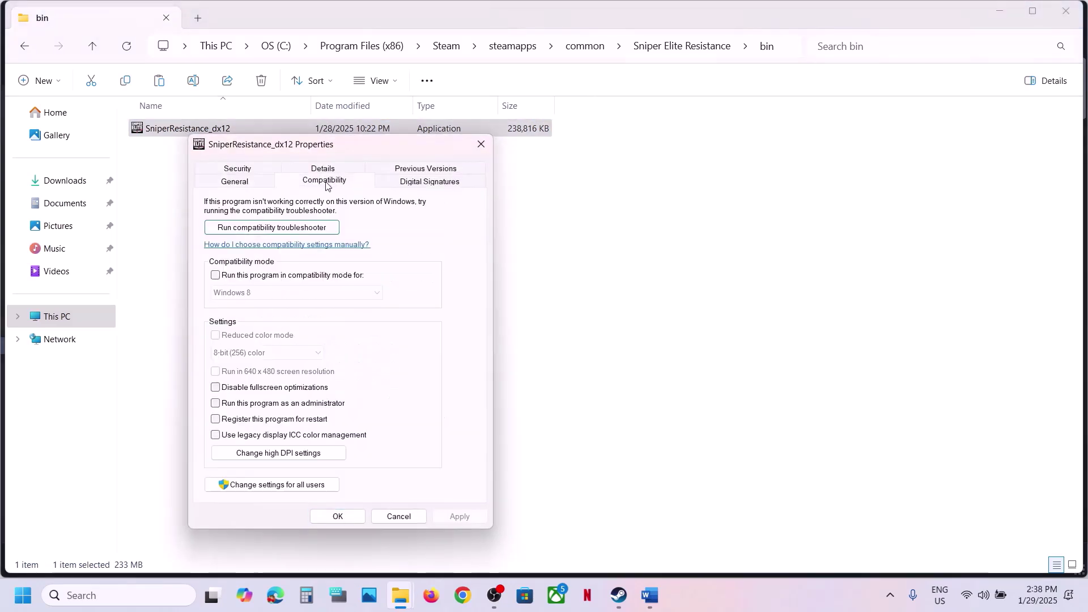
{"action": "left_click", "coordinate": [215, 403]}
{"action": "left_click", "coordinate": [459, 515]}
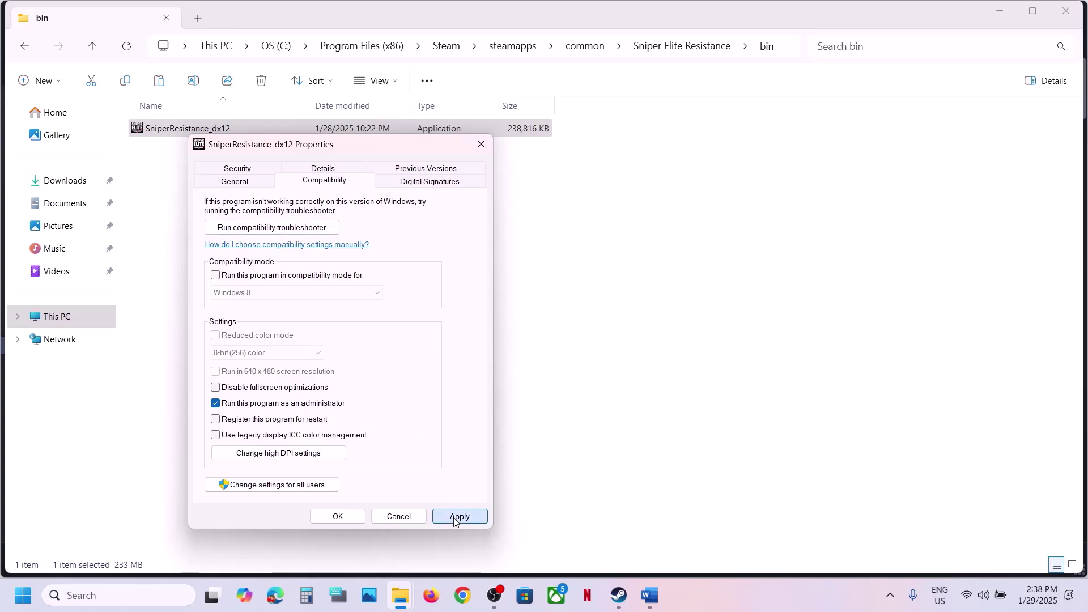
{"action": "left_click", "coordinate": [352, 521]}
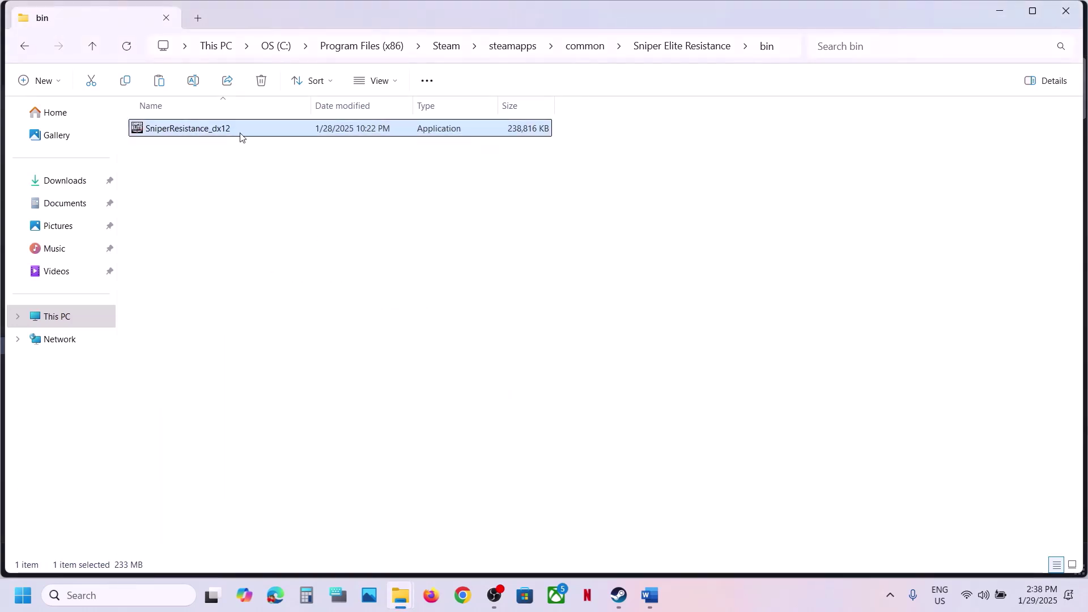
- Reopen the properties of SniperResistance_dx12 and apply compatibility mode for Windows 8
{"action": "right_click", "coordinate": [240, 137]}
{"action": "left_click", "coordinate": [311, 356]}
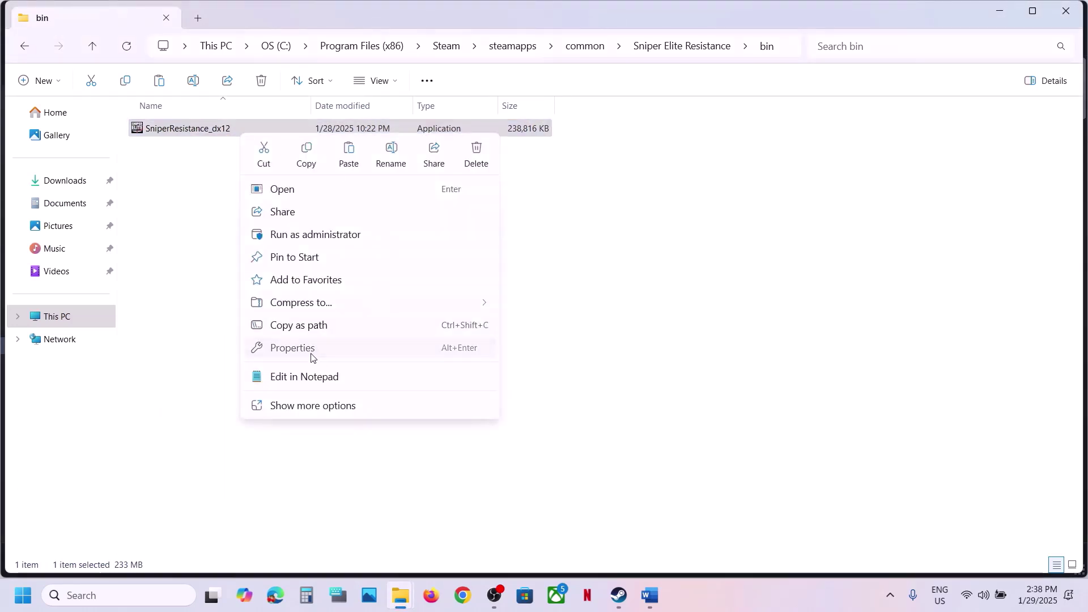
{"action": "left_click", "coordinate": [362, 181]}
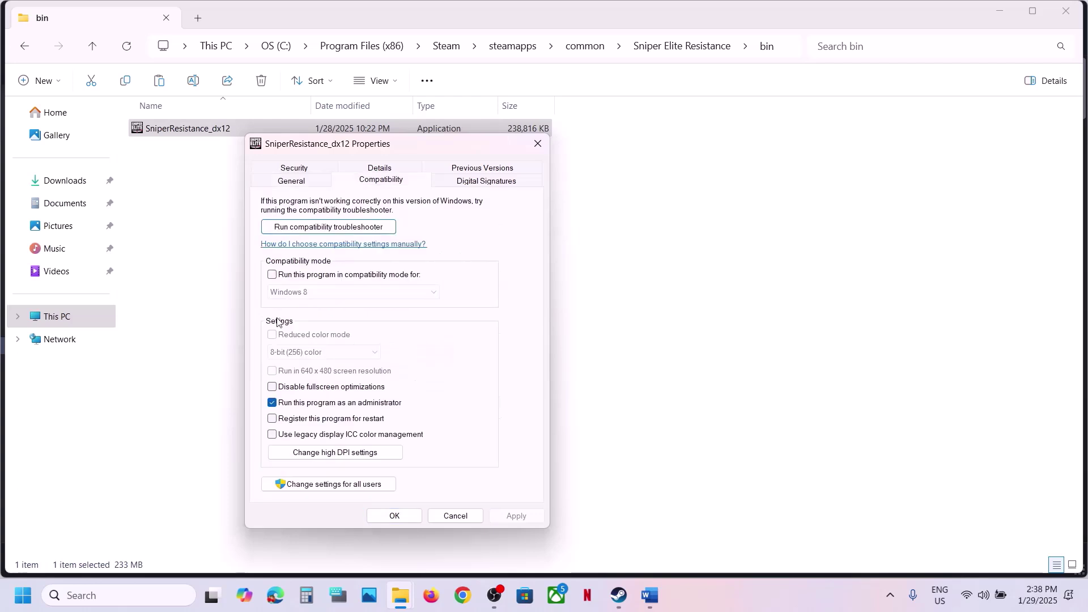
{"action": "left_click", "coordinate": [272, 275]}
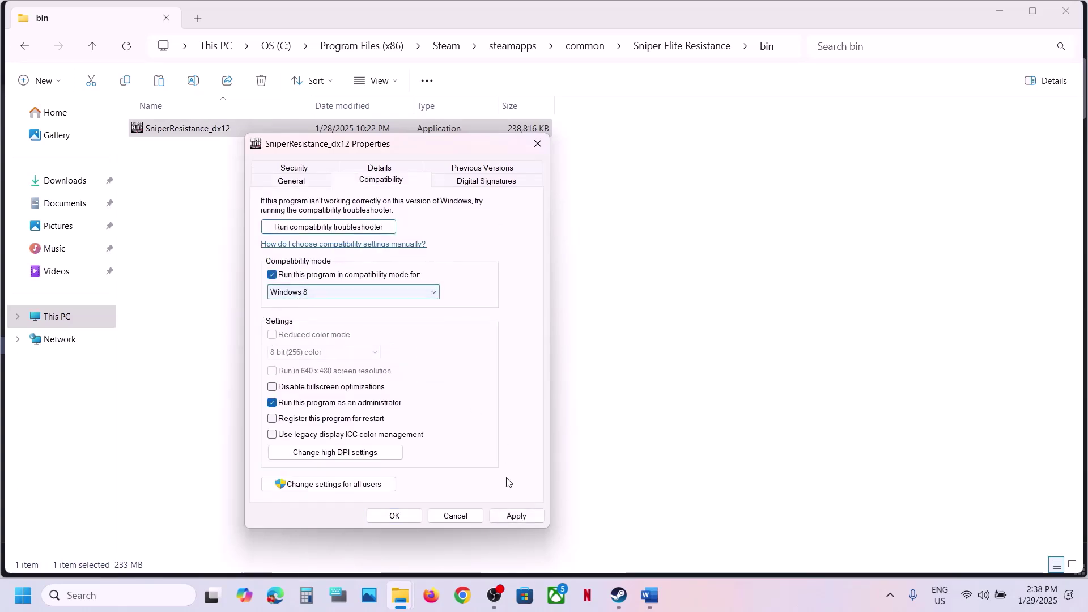
{"action": "left_click", "coordinate": [512, 518]}
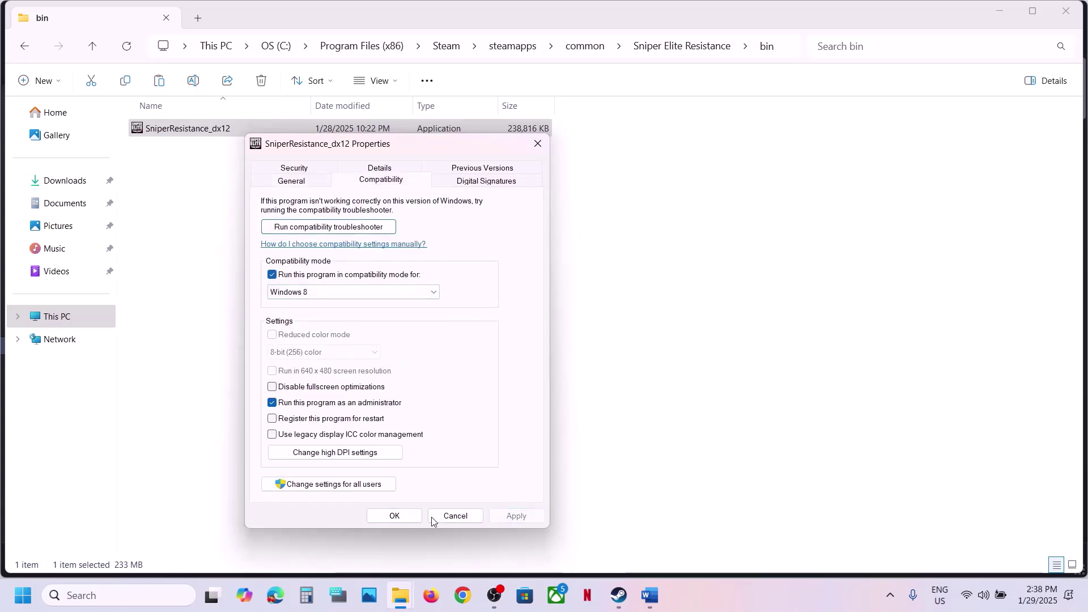
- Change the compatibility mode to Windows 7 and disable fullscreen optimizations, applying both settings
{"action": "left_click", "coordinate": [304, 293]}
{"action": "left_click", "coordinate": [311, 332]}
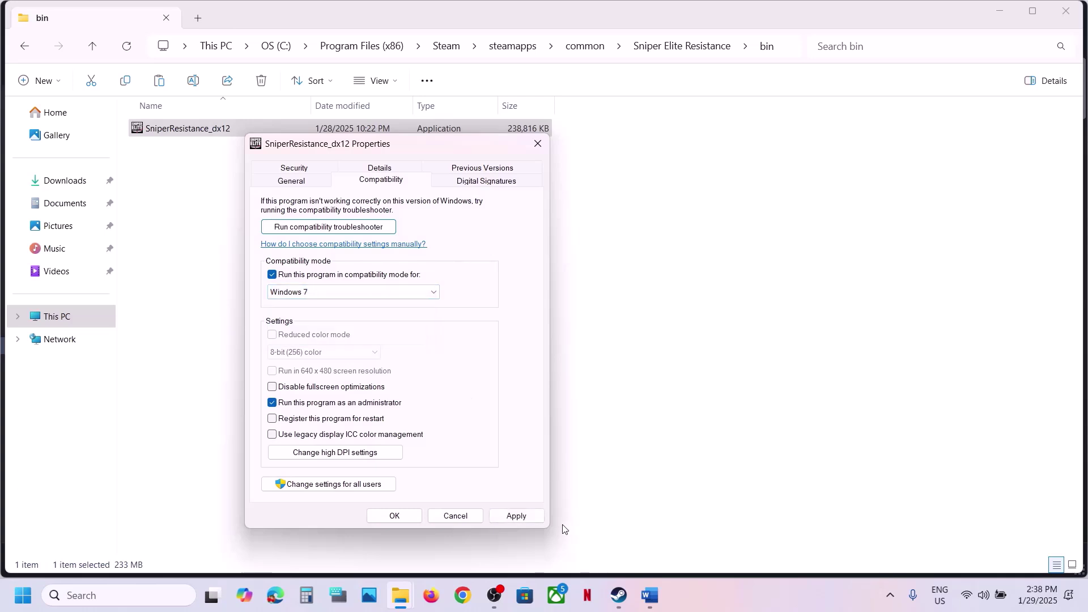
{"action": "left_click", "coordinate": [514, 515]}
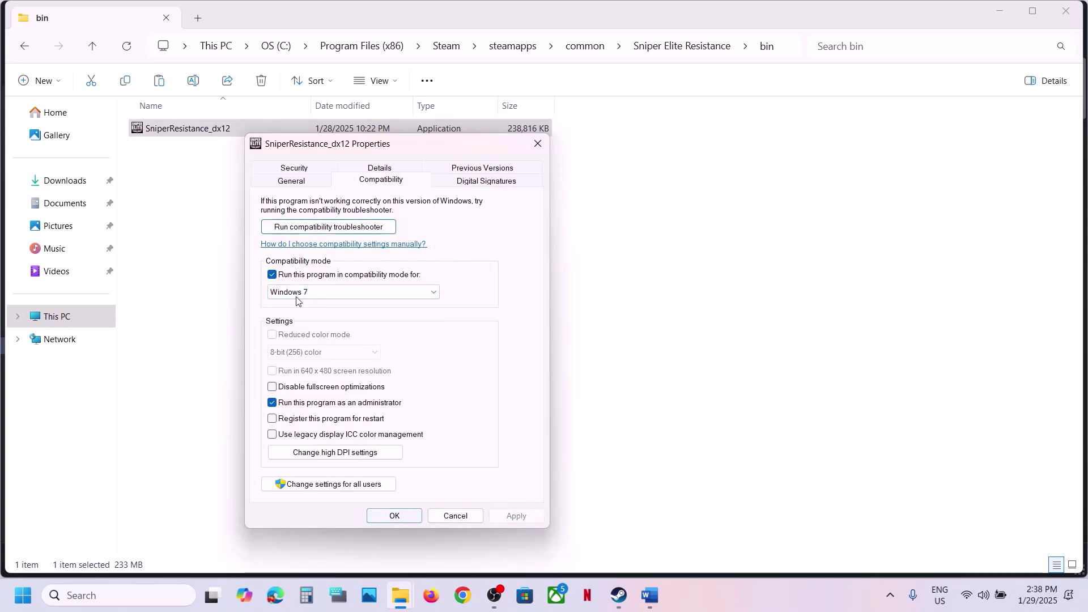
{"action": "left_click", "coordinate": [272, 388]}
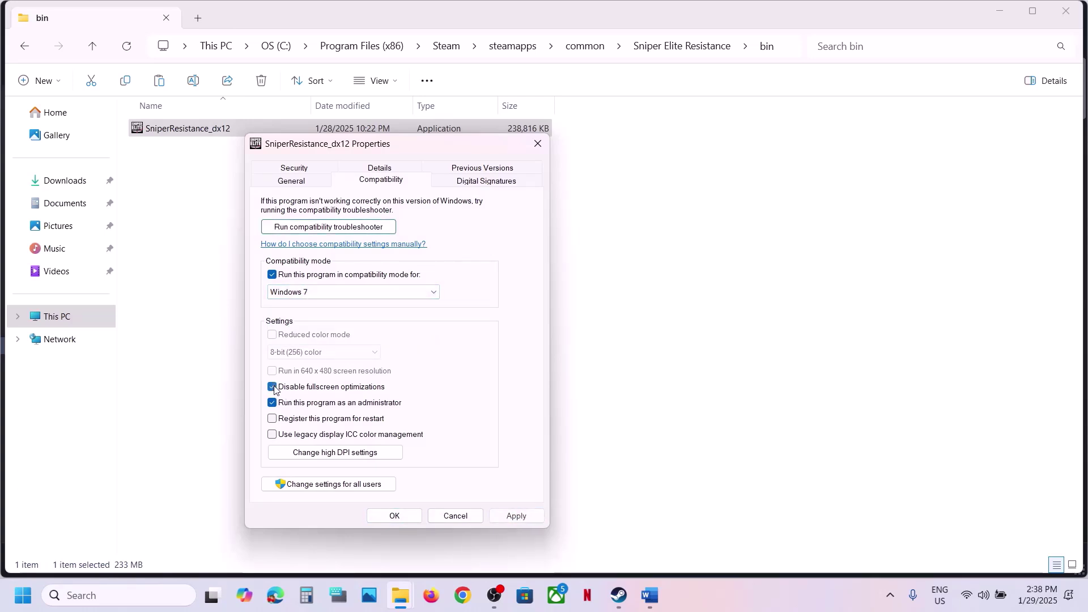
{"action": "left_click", "coordinate": [516, 515]}
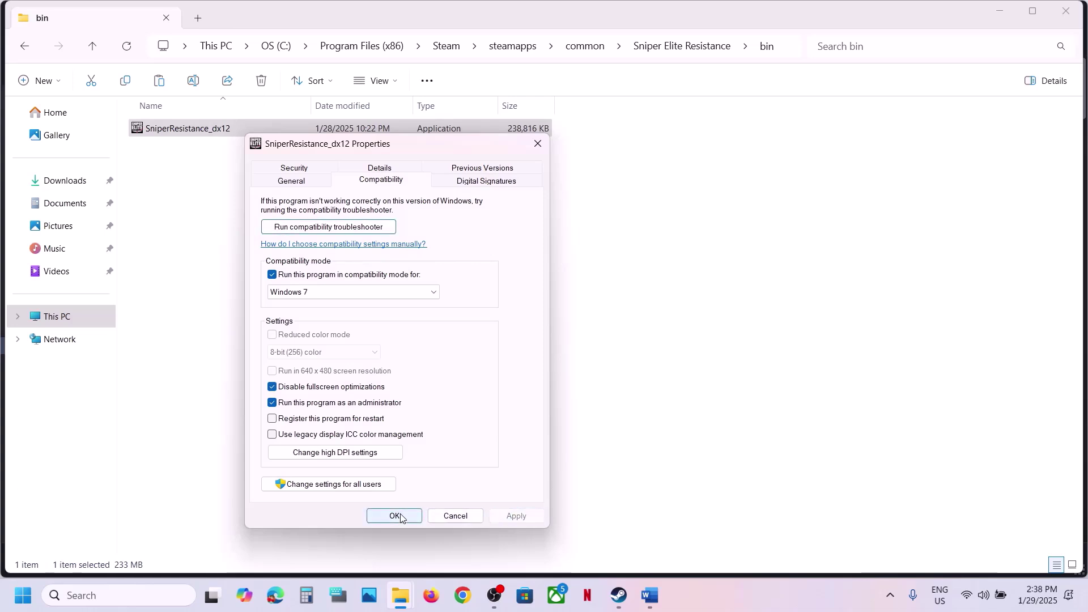
- Turn off compatibility mode, the fullscreen optimizations setting and running as administrator, apply, and close the properties and the bin folder
{"action": "left_click", "coordinate": [272, 275]}
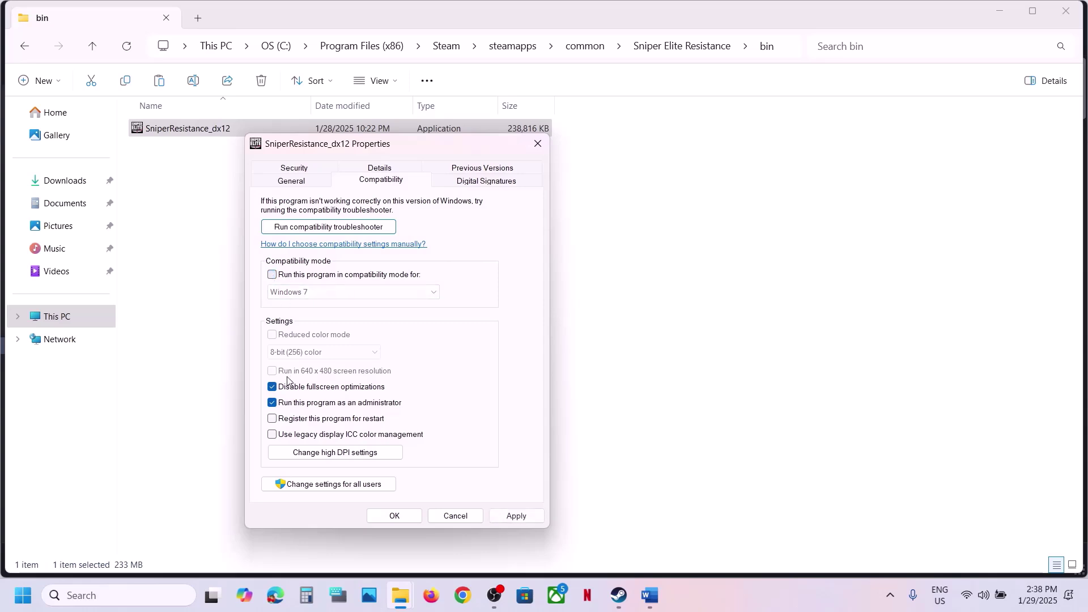
{"action": "left_click", "coordinate": [272, 387]}
{"action": "left_click", "coordinate": [272, 403]}
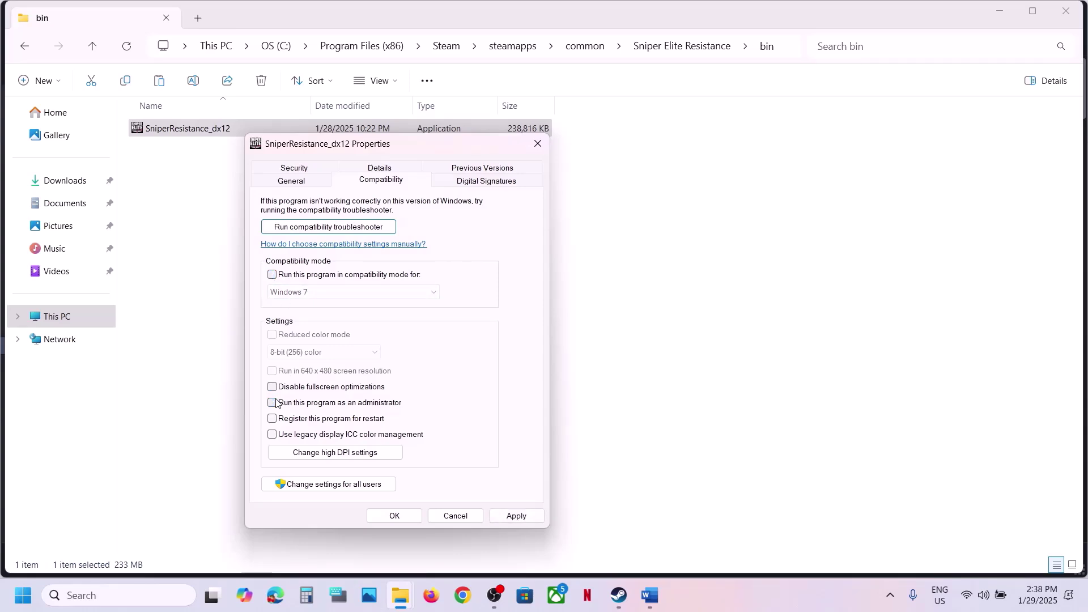
{"action": "left_click", "coordinate": [514, 516]}
{"action": "left_click", "coordinate": [395, 515]}
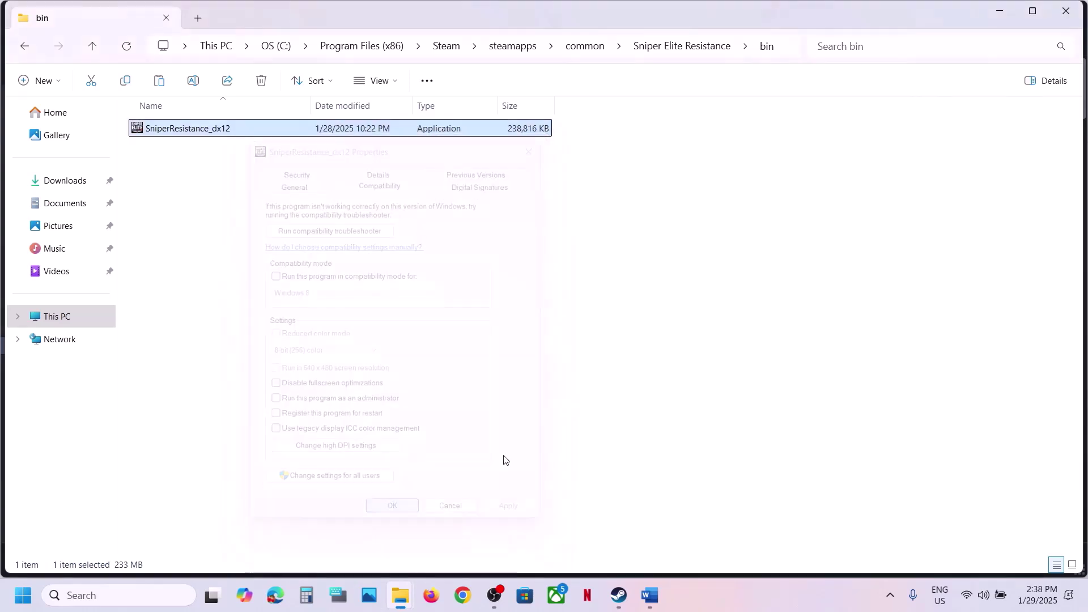
{"action": "left_click", "coordinate": [1067, 13]}
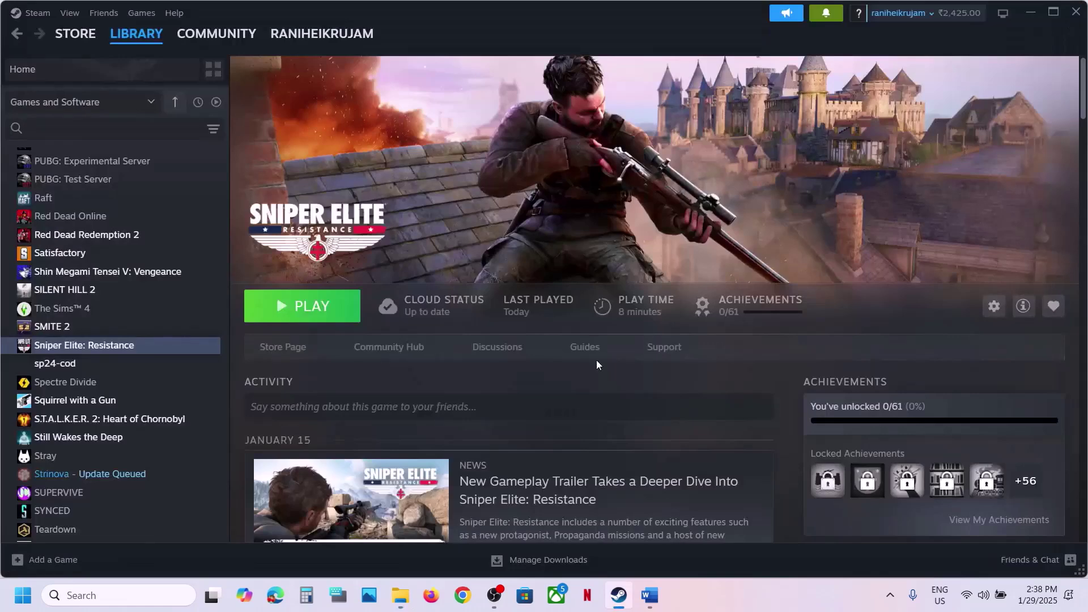
- Switch to the Word document and read Step 7 about verifying the game files
{"action": "left_click", "coordinate": [649, 595]}
{"action": "scroll", "coordinate": [480, 422], "scroll_direction": "down", "scroll_amount": 3}
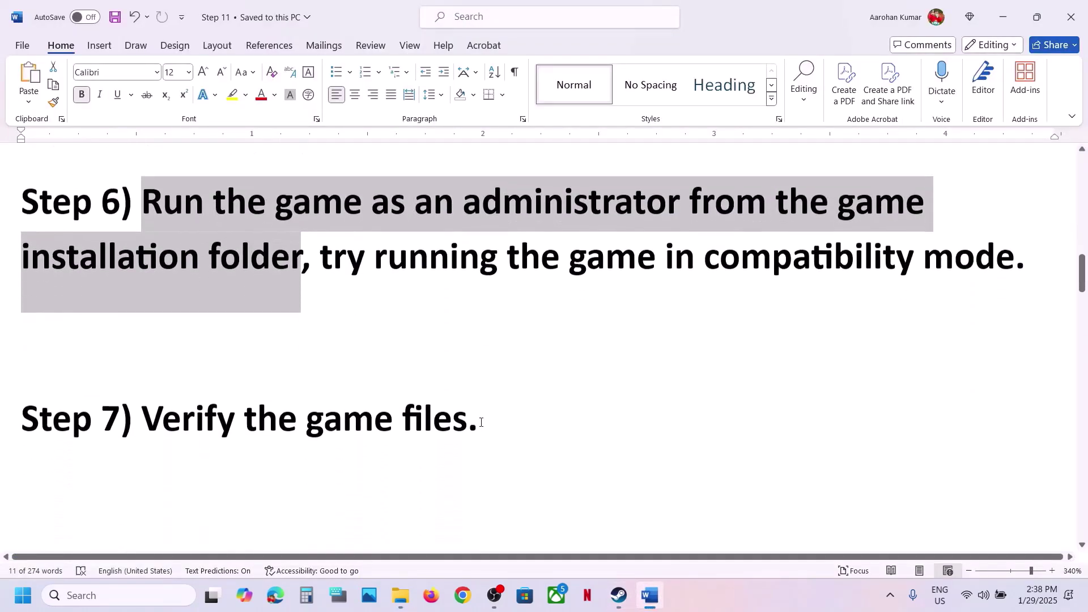
{"action": "scroll", "coordinate": [480, 422], "scroll_direction": "down", "scroll_amount": 1}
{"action": "left_click_drag", "start_coordinate": [165, 407], "coordinate": [434, 407]}
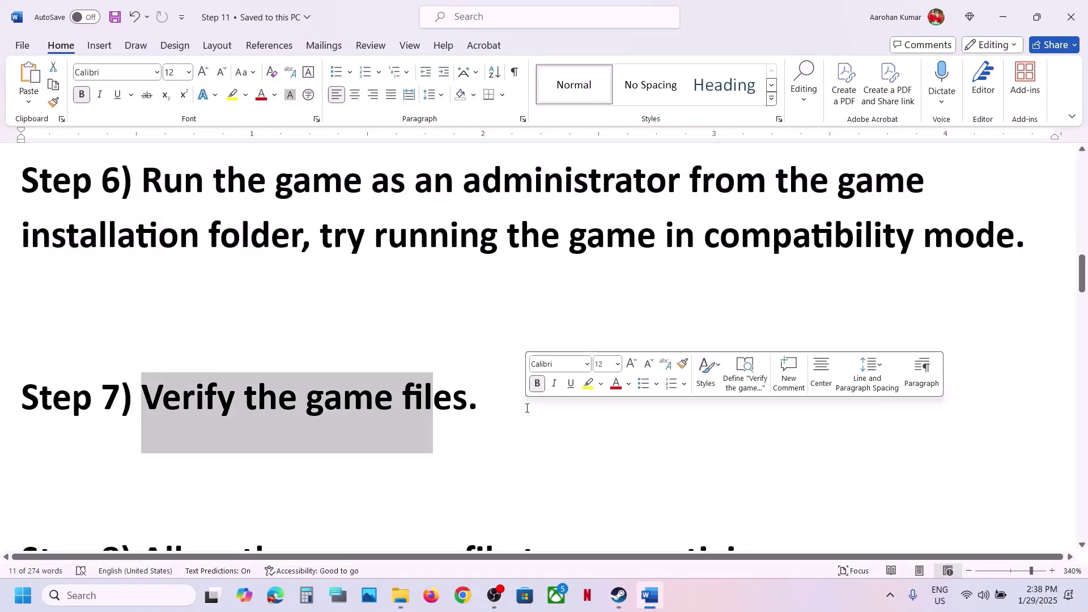
- Switch to Steam, view the file verification option in the properties of Sniper Elite: Resistance, and close them
{"action": "left_click", "coordinate": [619, 595]}
{"action": "right_click", "coordinate": [144, 346]}
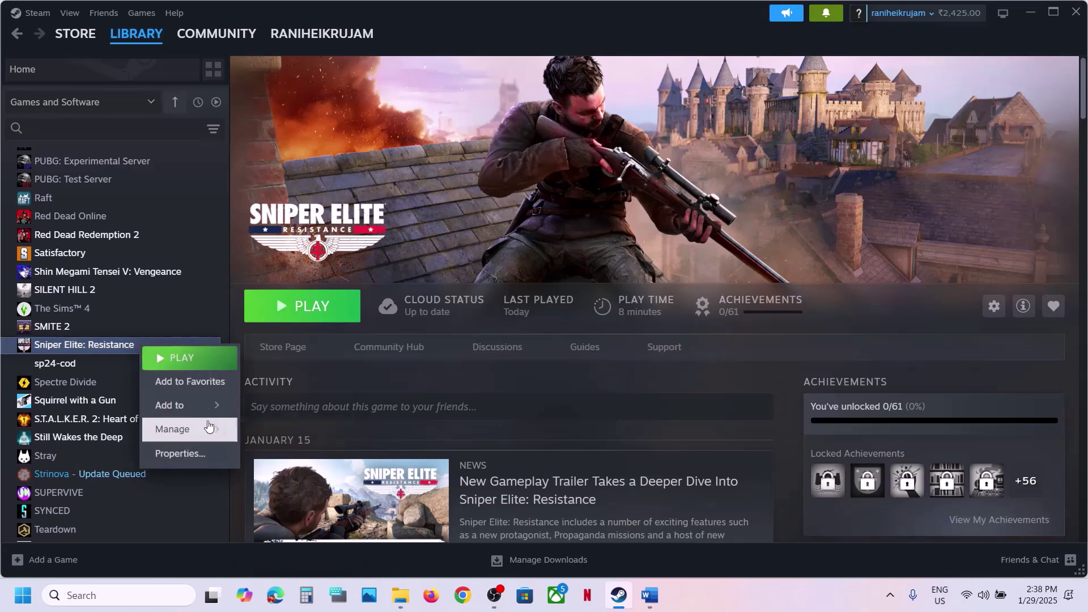
{"action": "left_click", "coordinate": [173, 452]}
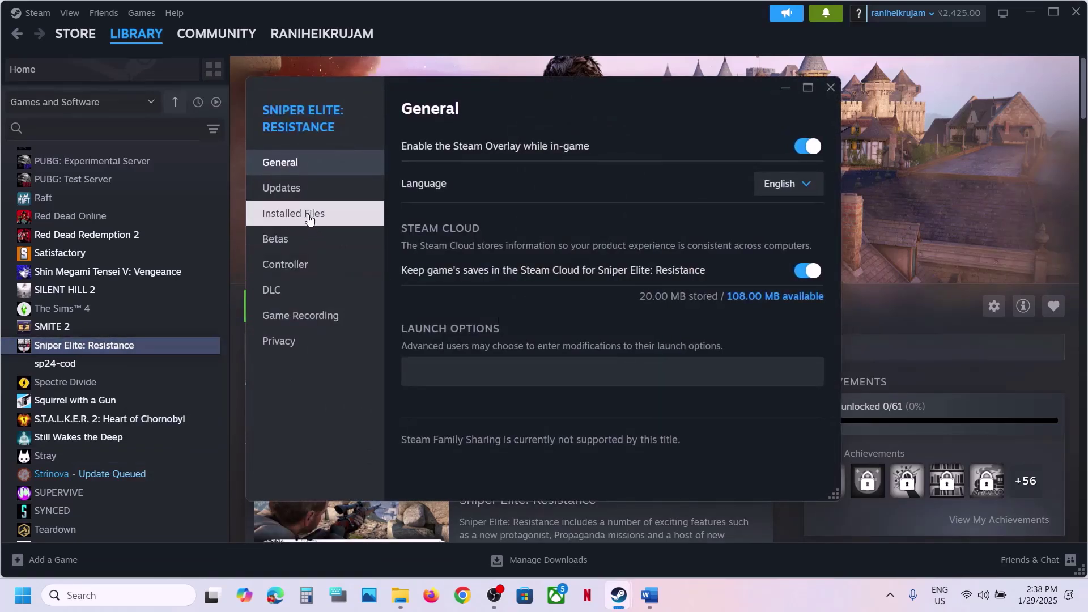
{"action": "left_click", "coordinate": [313, 215]}
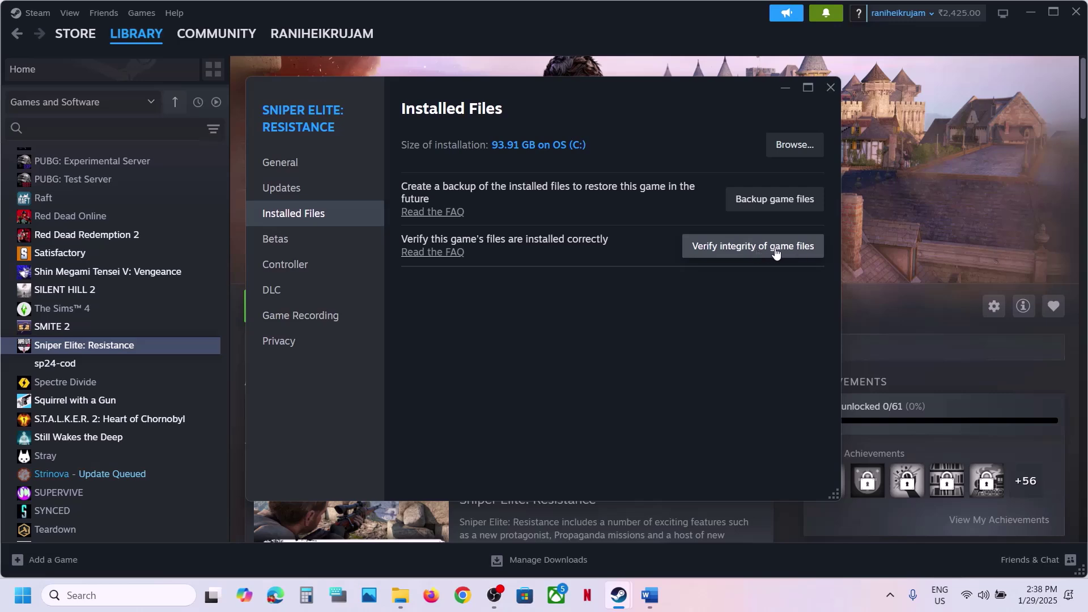
{"action": "left_click", "coordinate": [830, 88]}
- Switch to the Word document and read Step 8 about allowing the game exe through antivirus and firewall
{"action": "left_click", "coordinate": [650, 595]}
{"action": "scroll", "coordinate": [410, 454], "scroll_direction": "up", "scroll_amount": 3}
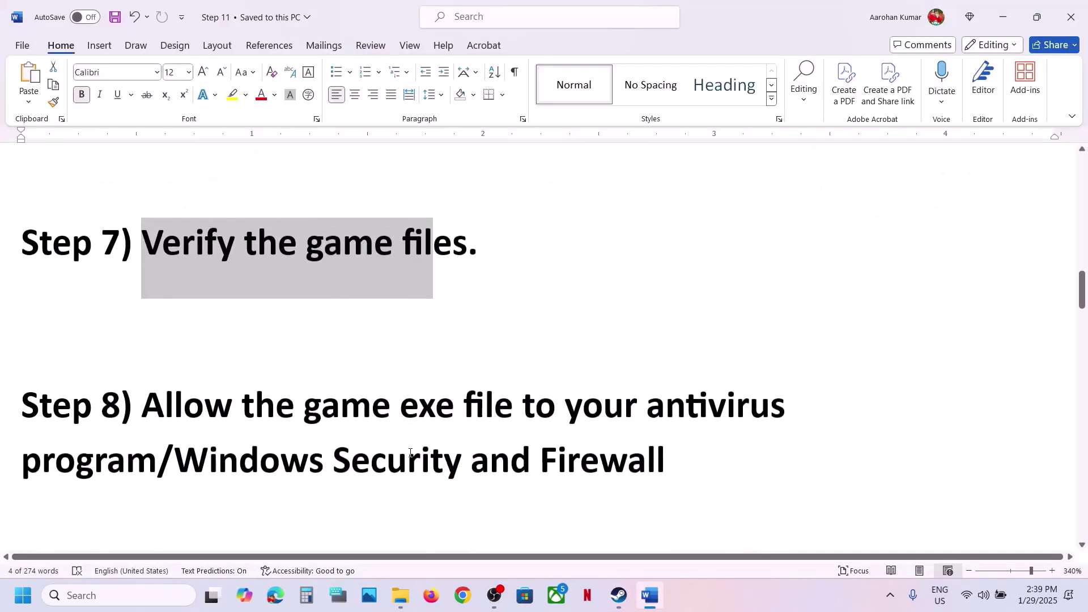
{"action": "scroll", "coordinate": [410, 454], "scroll_direction": "down", "scroll_amount": 1}
{"action": "left_click_drag", "start_coordinate": [146, 374], "coordinate": [159, 432]}
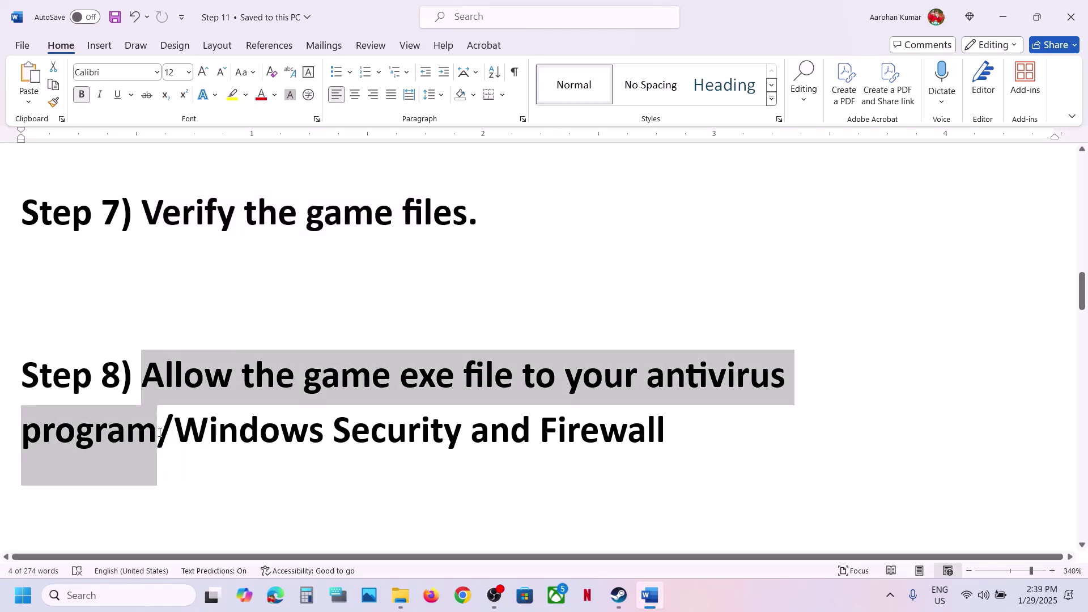
{"action": "left_click", "coordinate": [159, 432]}
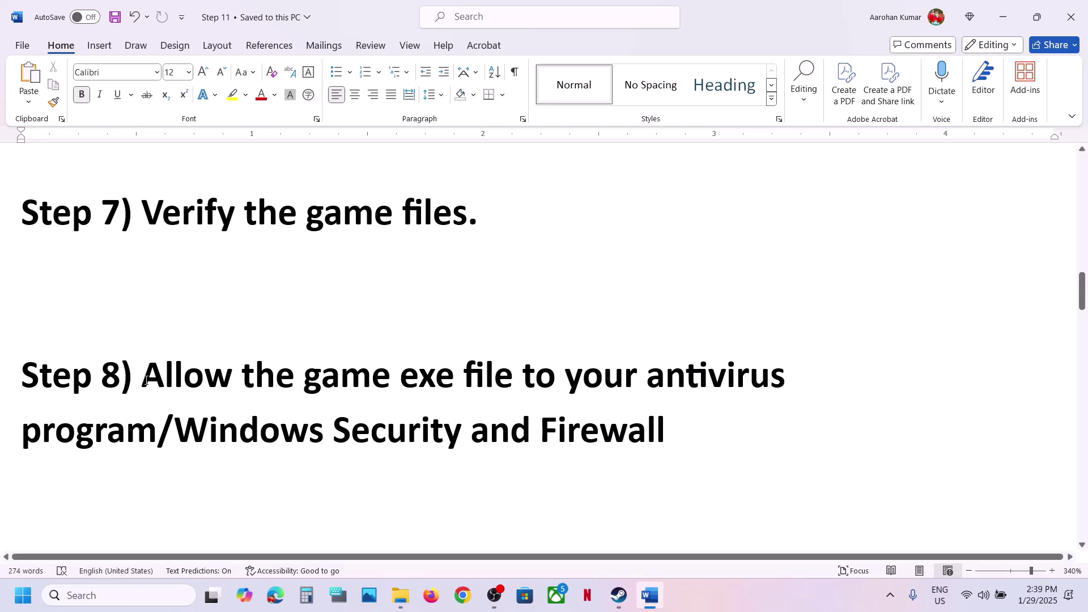
{"action": "left_click_drag", "start_coordinate": [146, 381], "coordinate": [158, 433]}
{"action": "left_click", "coordinate": [153, 436]}
- Open Windows Security from the Windows settings and go to the apps allowed through Controlled folder access under Ransomware protection
{"action": "key", "text": "super+i"}
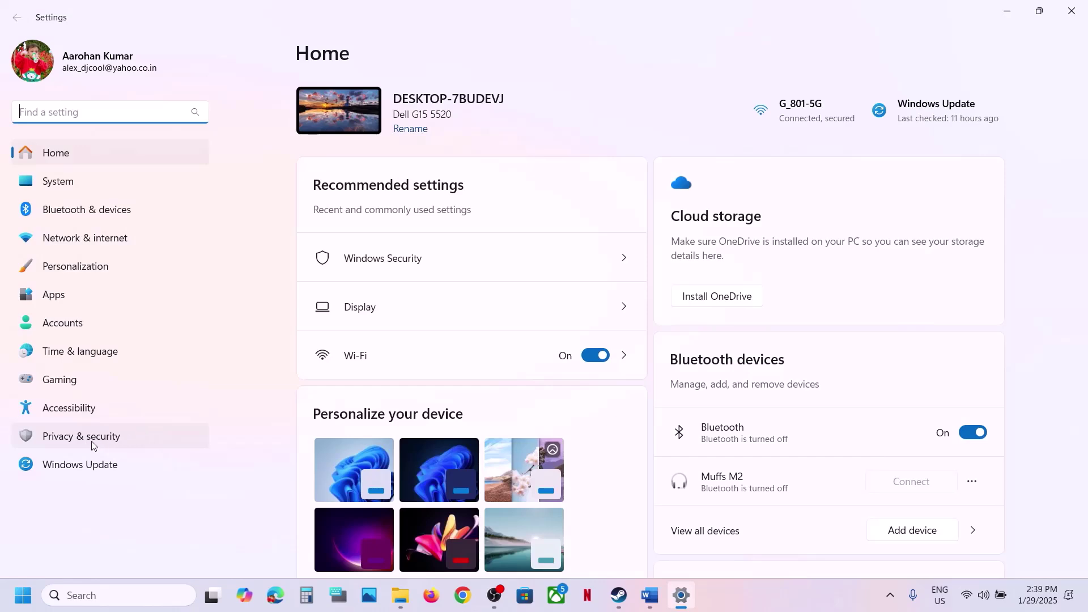
{"action": "left_click", "coordinate": [91, 441]}
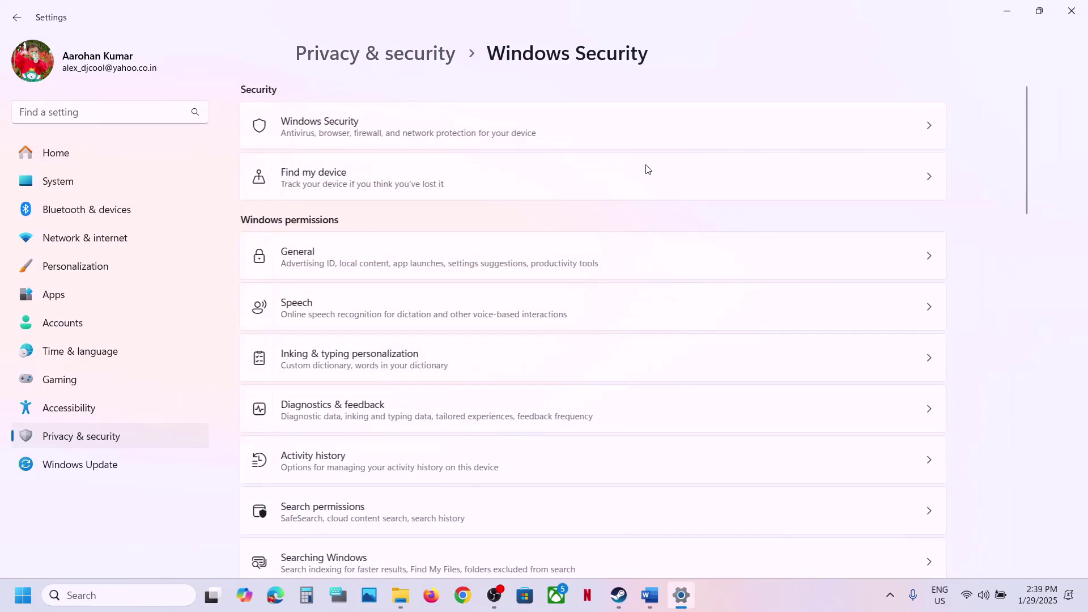
{"action": "left_click", "coordinate": [400, 218]}
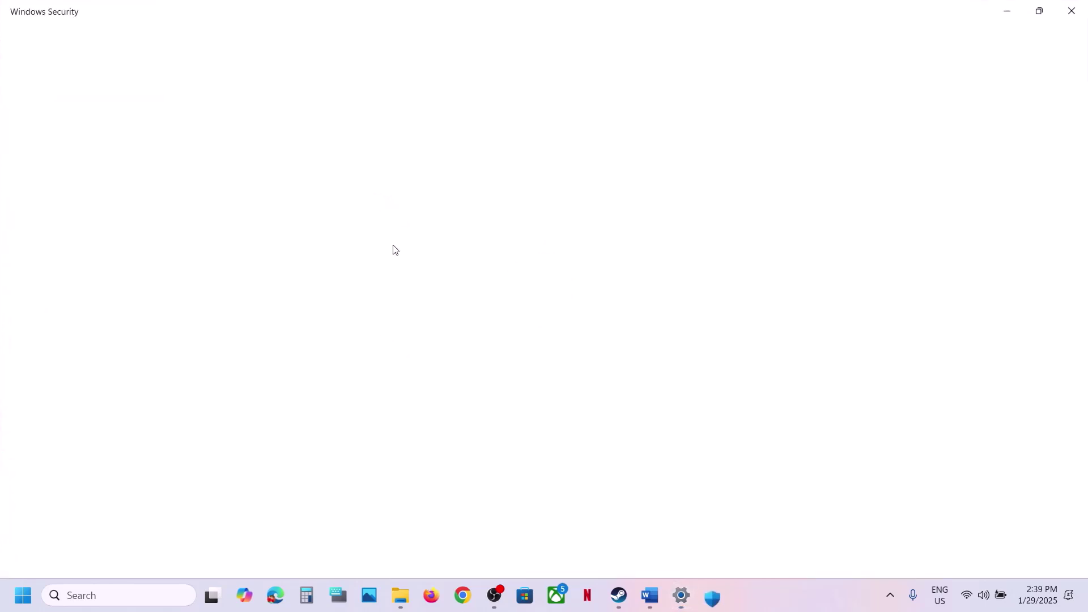
{"action": "scroll", "coordinate": [380, 328], "scroll_direction": "down", "scroll_amount": 3}
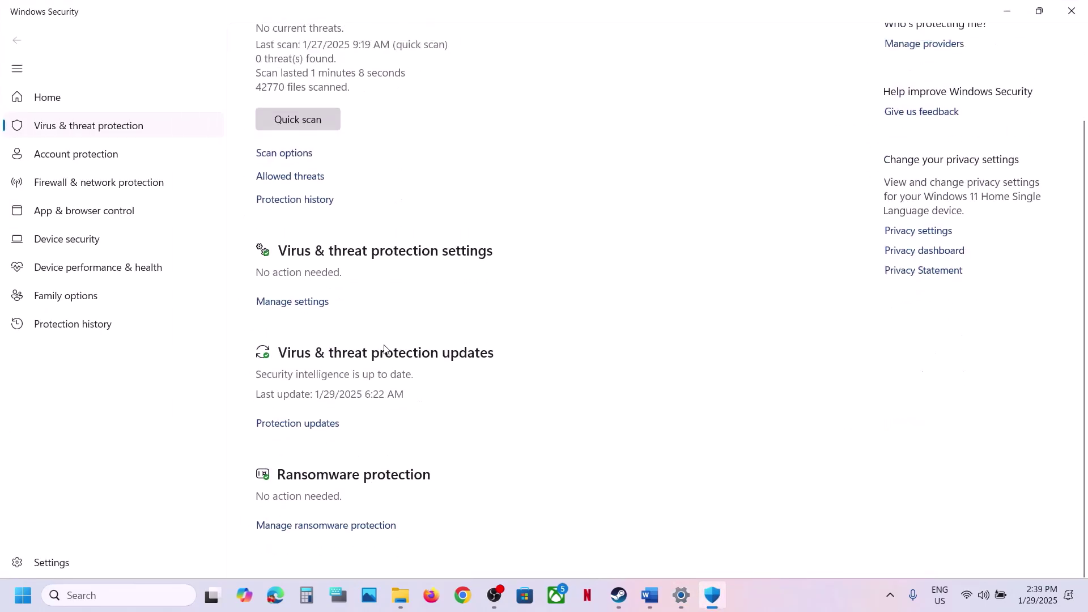
{"action": "left_click", "coordinate": [324, 535]}
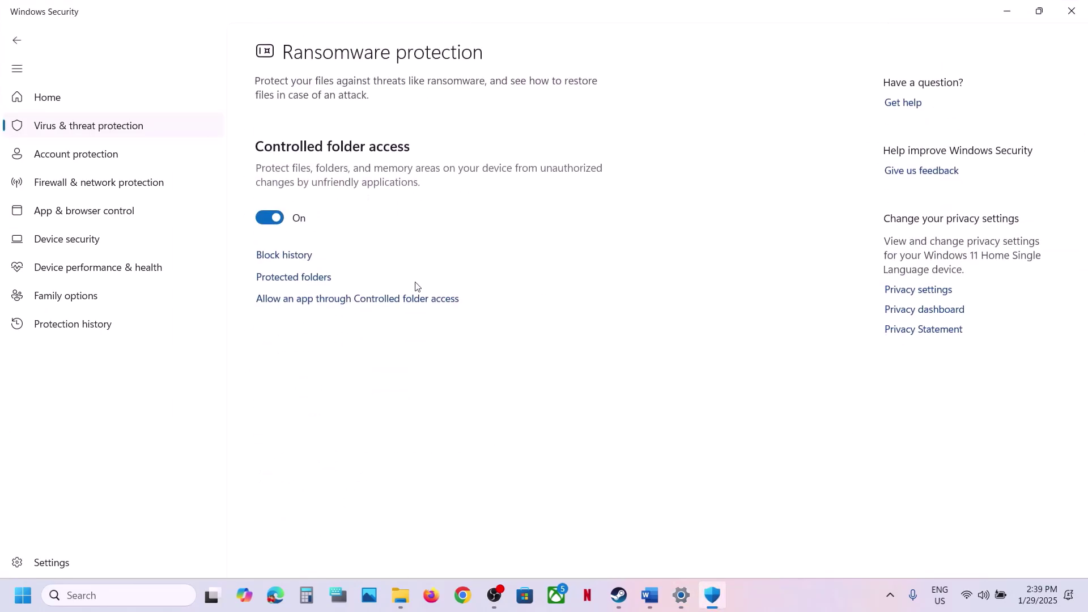
{"action": "left_click", "coordinate": [358, 300]}
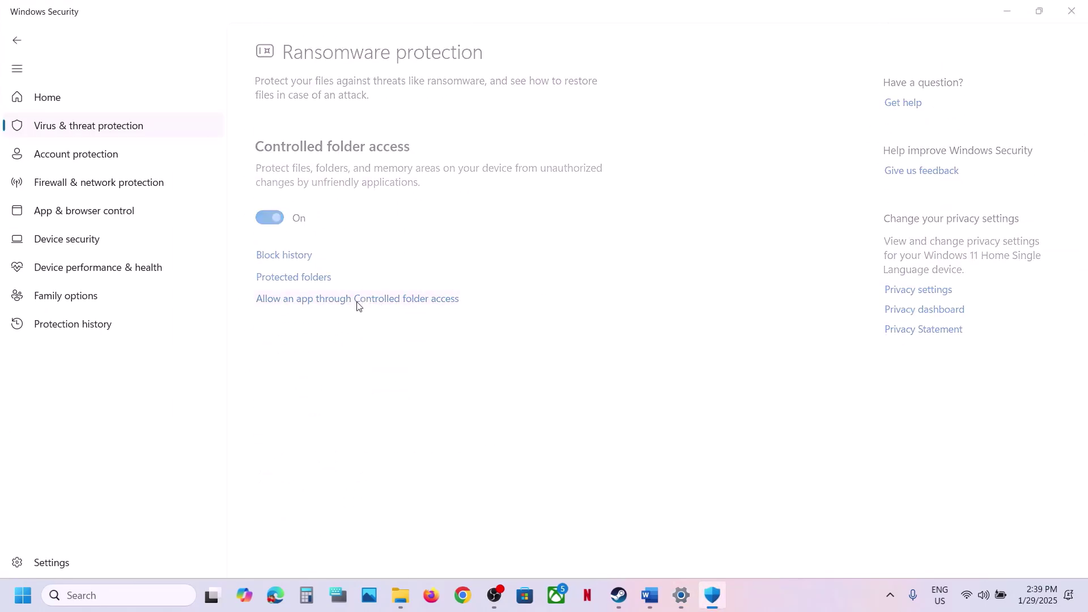
{"action": "left_click", "coordinate": [463, 409]}
- Allow SniperResistance_dx12 from the bin folder of Sniper Elite Resistance through Controlled folder access
{"action": "scroll", "coordinate": [414, 226], "scroll_direction": "down", "scroll_amount": 3}
{"action": "left_click", "coordinate": [343, 55]}
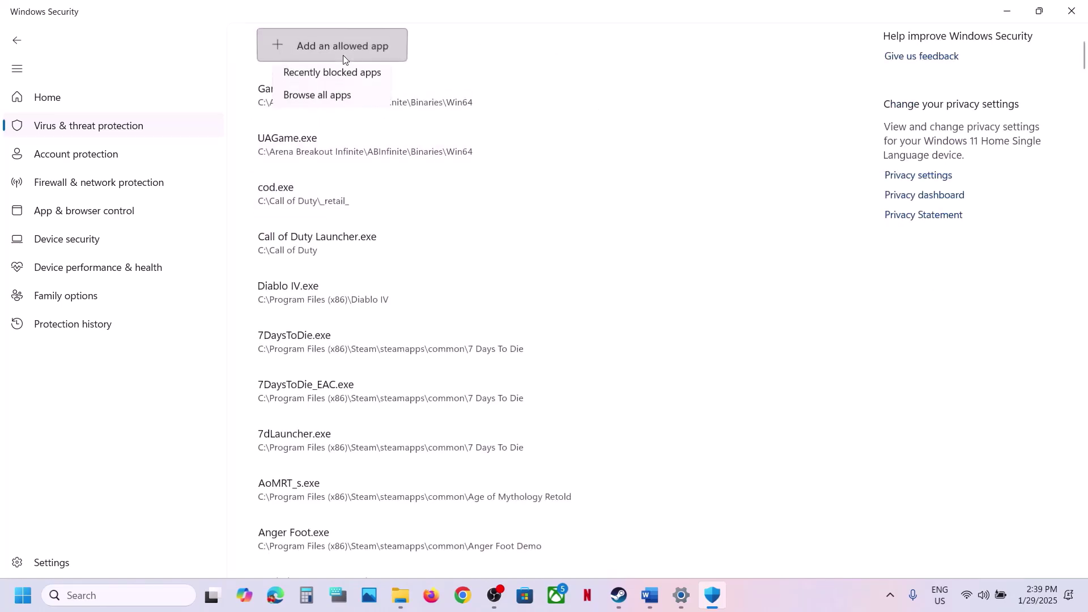
{"action": "left_click", "coordinate": [325, 95]}
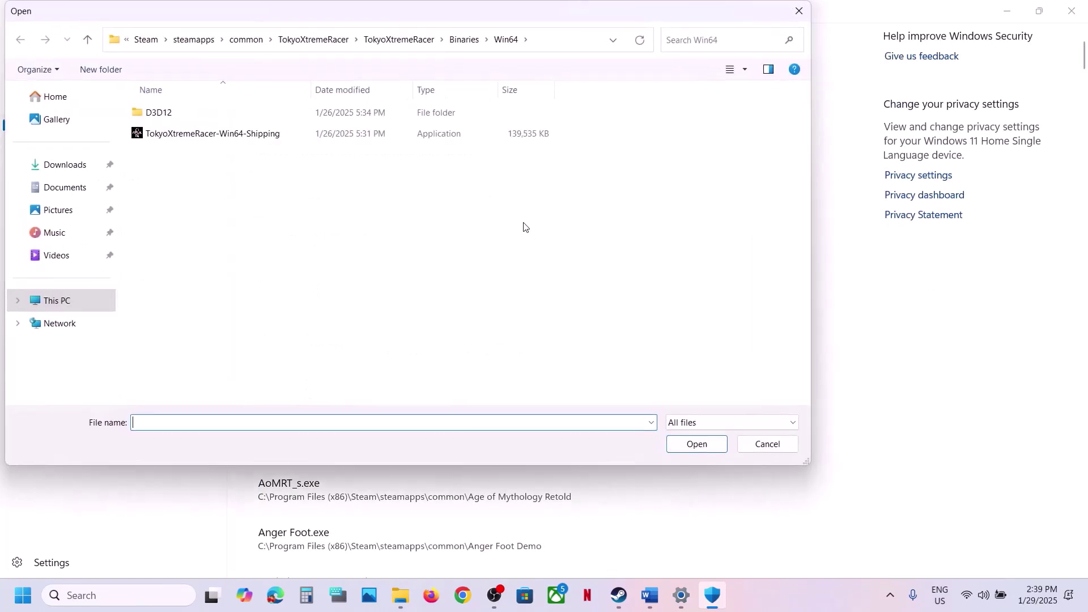
{"action": "left_click", "coordinate": [241, 40]}
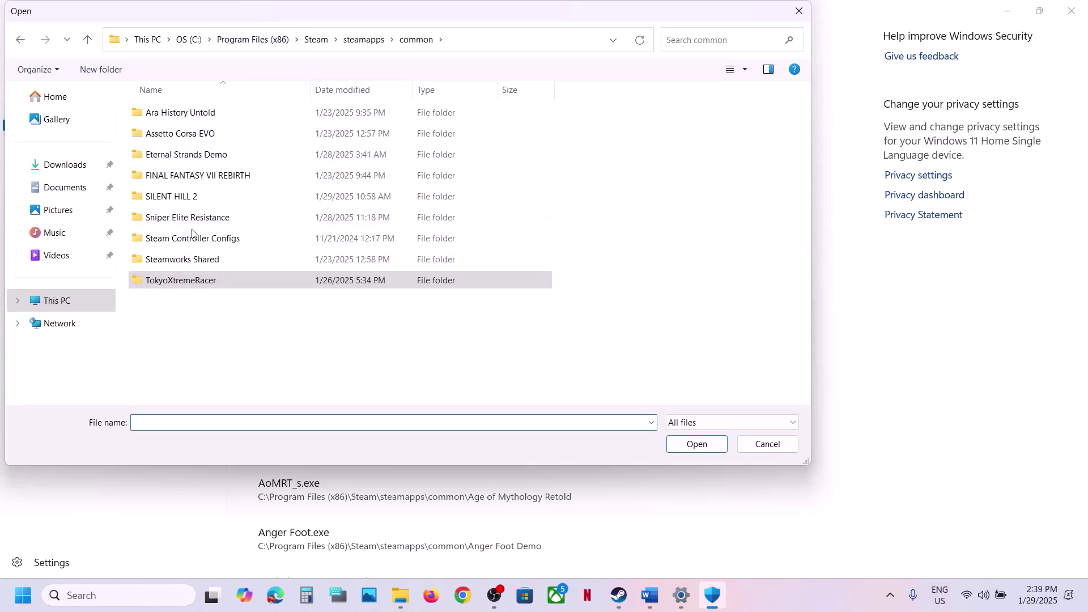
{"action": "left_click", "coordinate": [180, 217]}
{"action": "double_click", "coordinate": [181, 218]}
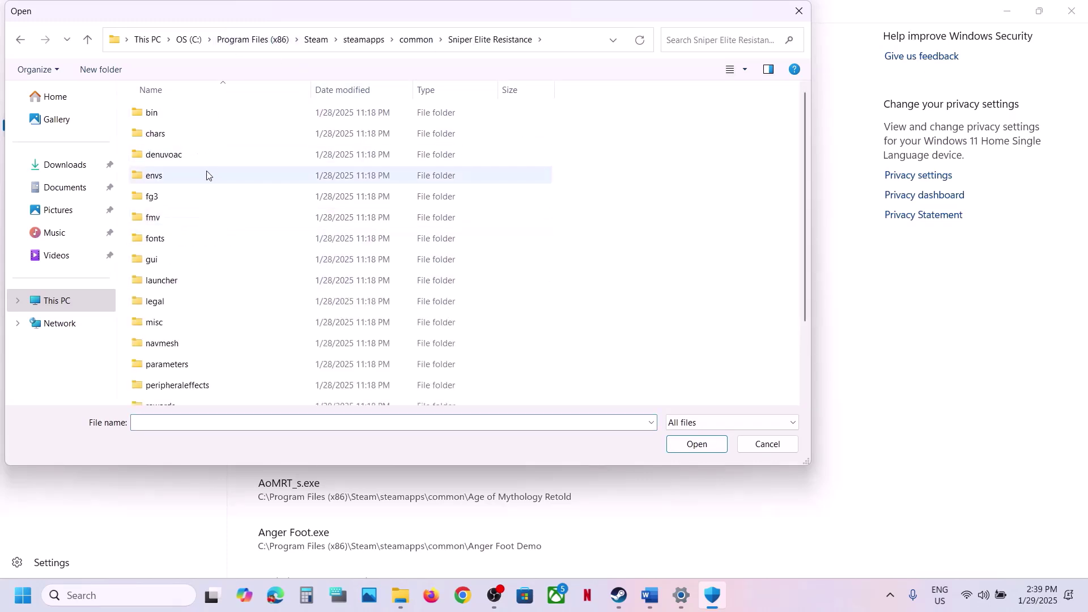
{"action": "double_click", "coordinate": [155, 111]}
{"action": "left_click", "coordinate": [209, 114]}
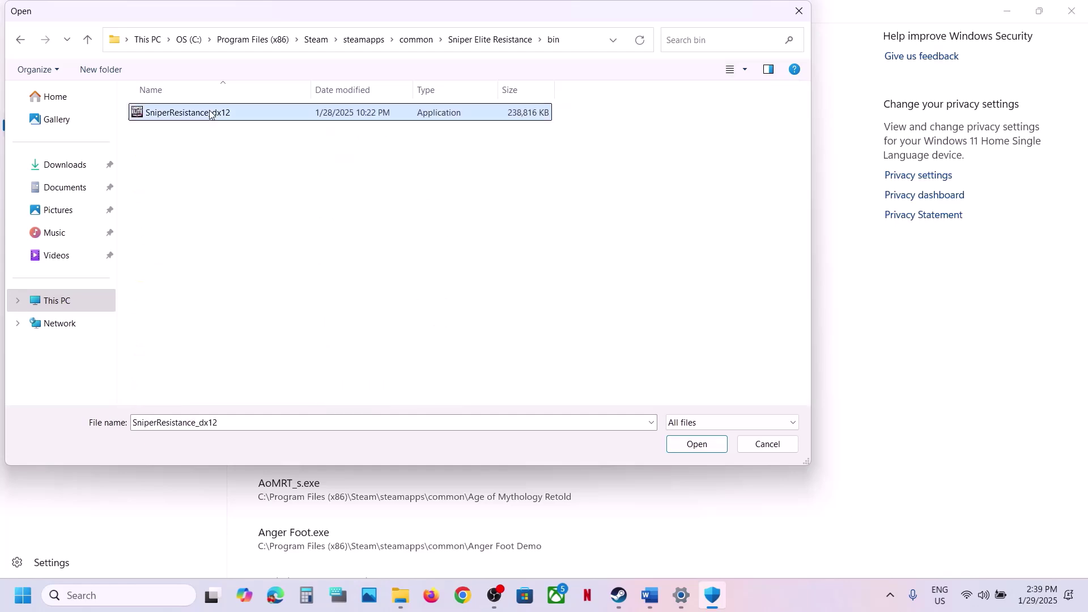
{"action": "left_click", "coordinate": [681, 444]}
- Allow SniperResistance from the game's launcher folder through Controlled folder access
{"action": "left_click", "coordinate": [316, 59]}
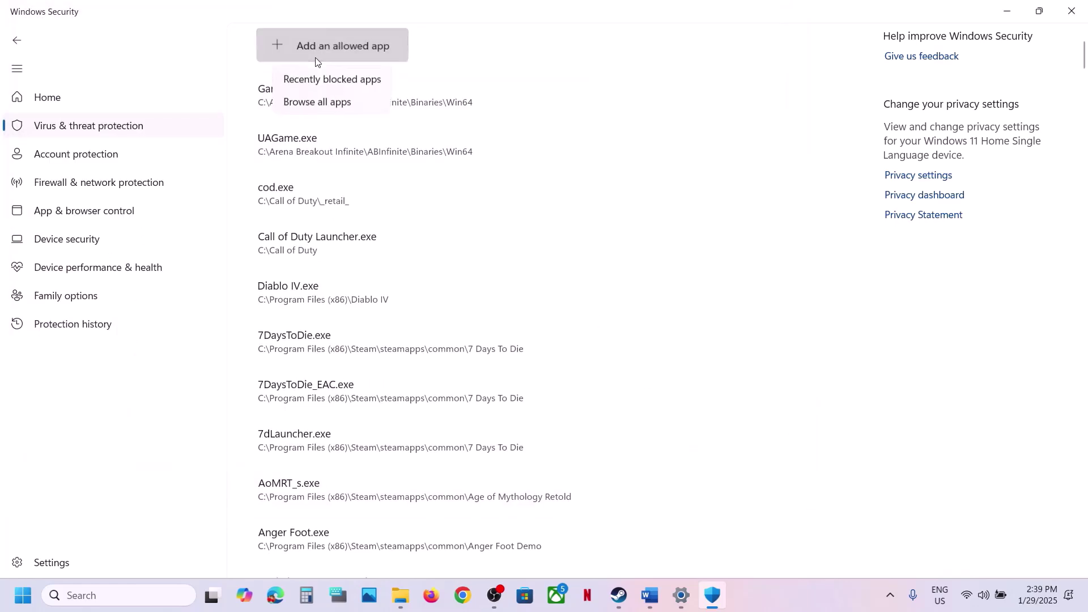
{"action": "left_click", "coordinate": [340, 103]}
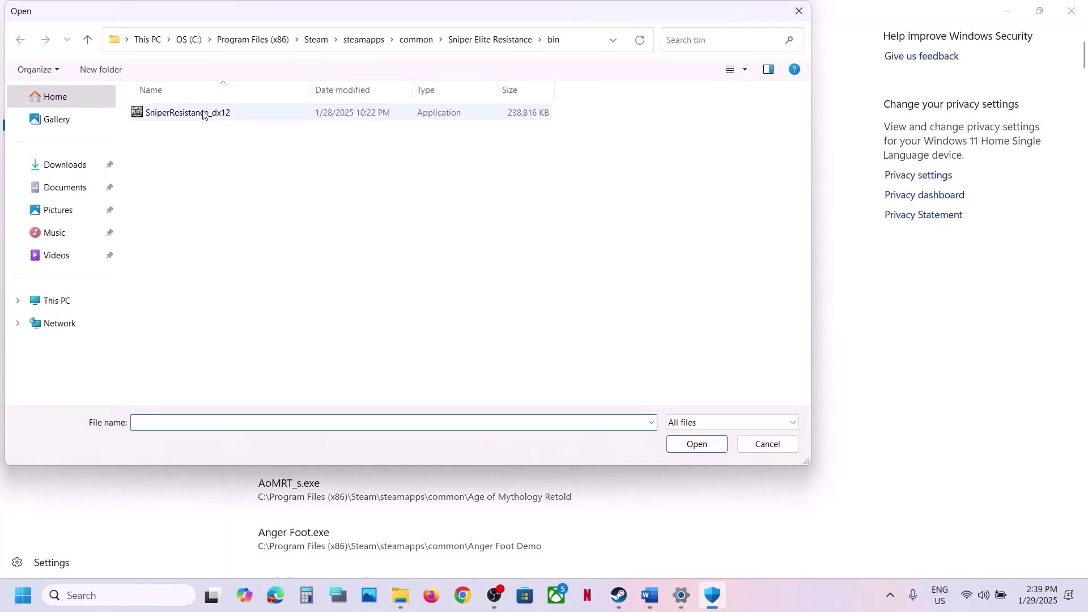
{"action": "left_click", "coordinate": [89, 42]}
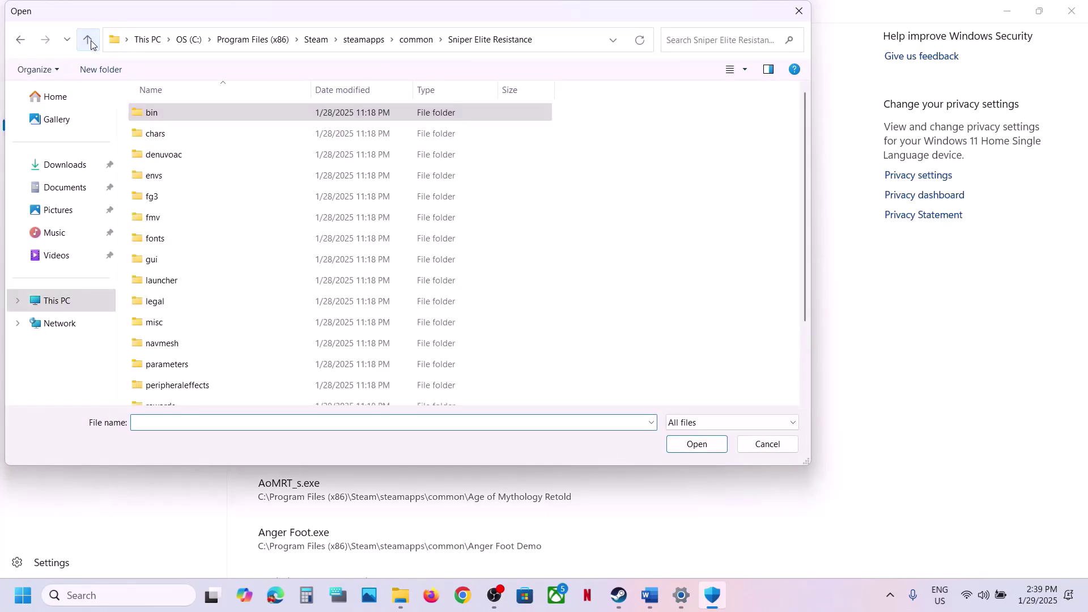
{"action": "double_click", "coordinate": [172, 283]}
{"action": "left_click", "coordinate": [222, 112]}
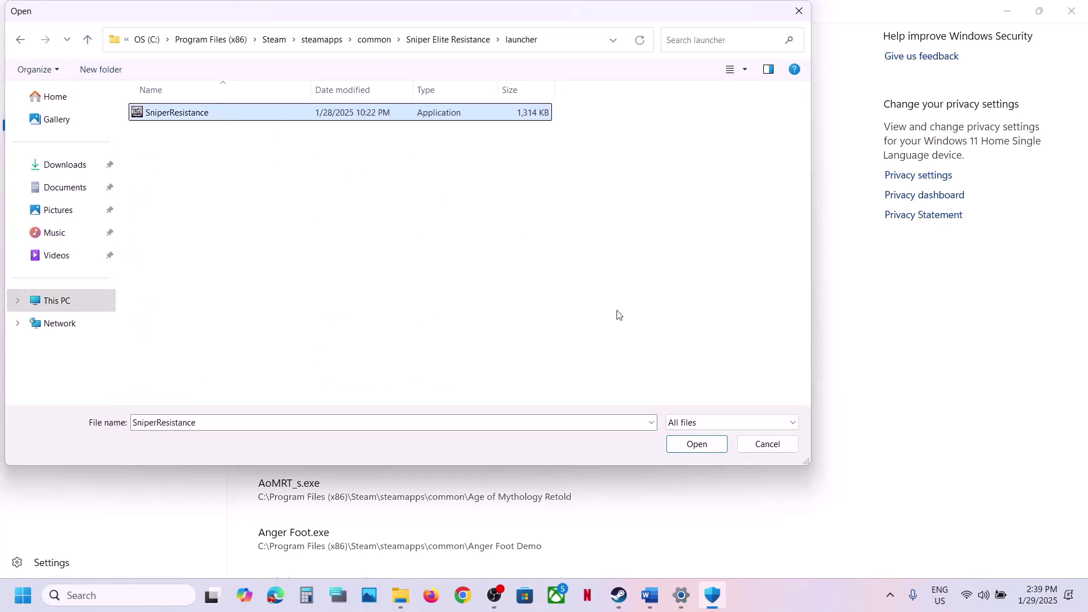
{"action": "left_click", "coordinate": [680, 445]}
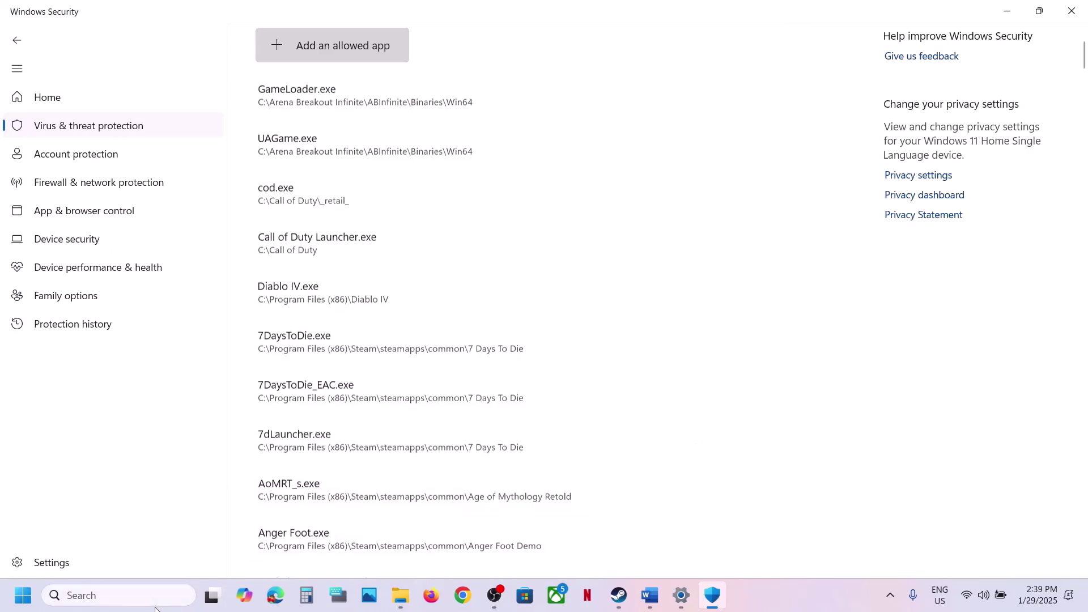
- Open the apps allowed through Windows Defender Firewall from Control Panel and unlock the list for changes
{"action": "left_click", "coordinate": [153, 603]}
{"action": "type", "text": "cont"}
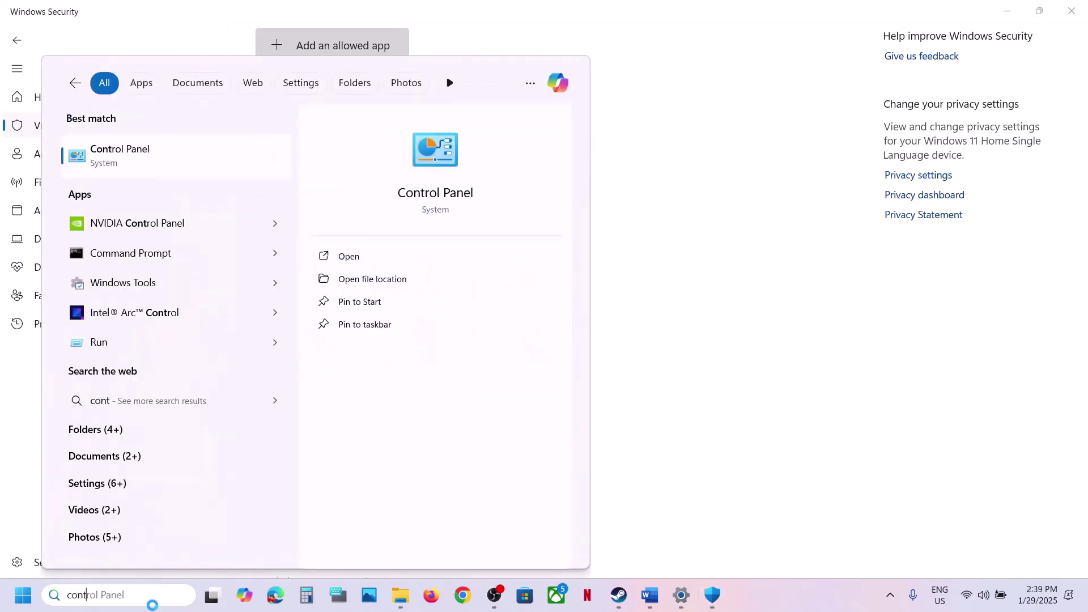
{"action": "type", "text": "rol"}
{"action": "key", "text": "Return"}
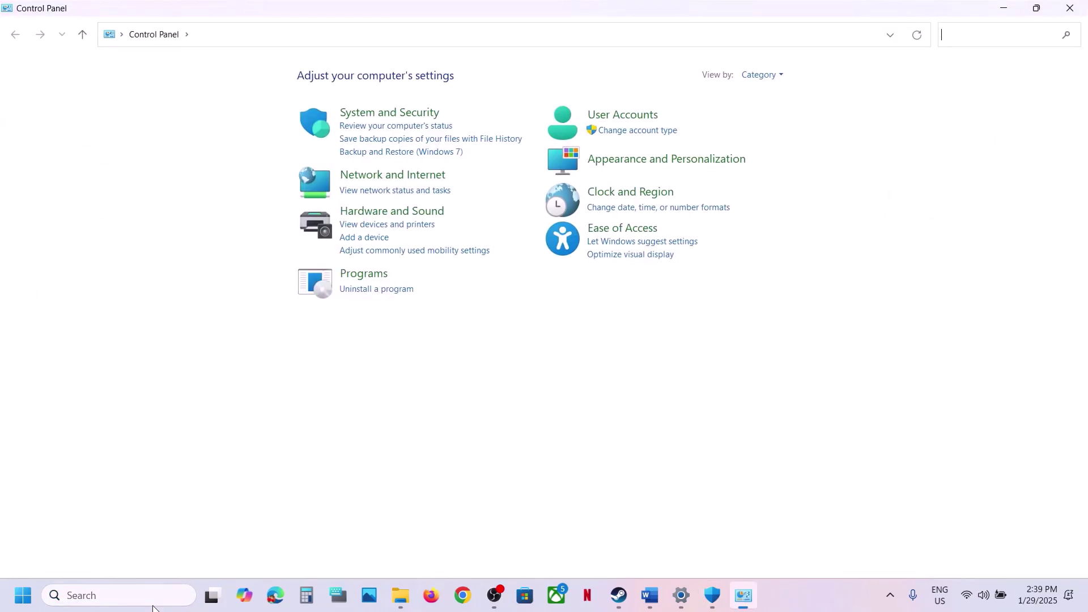
{"action": "left_click", "coordinate": [357, 115]}
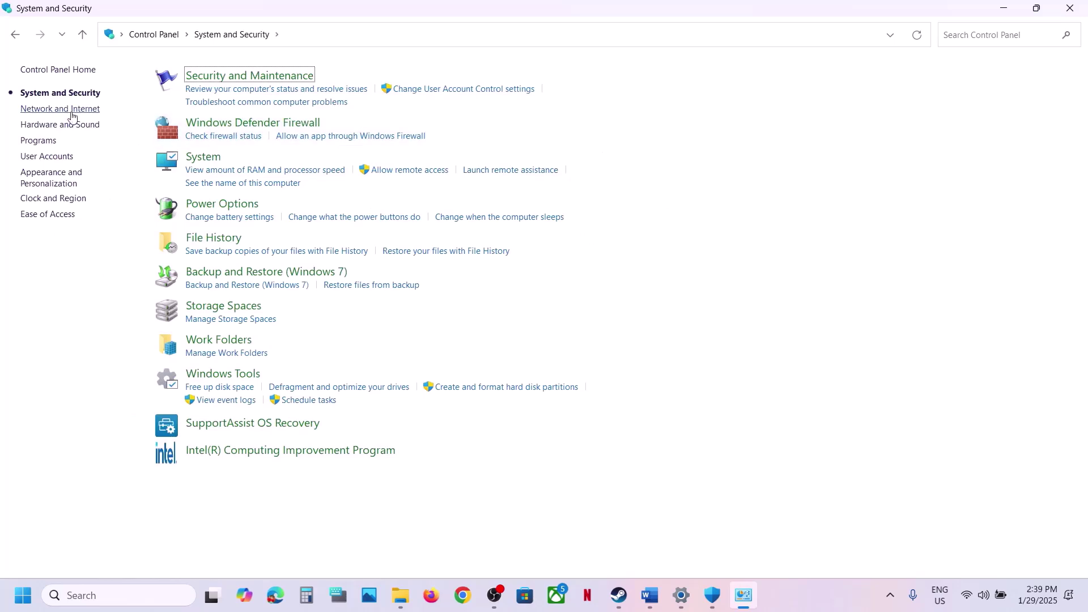
{"action": "left_click", "coordinate": [237, 125]}
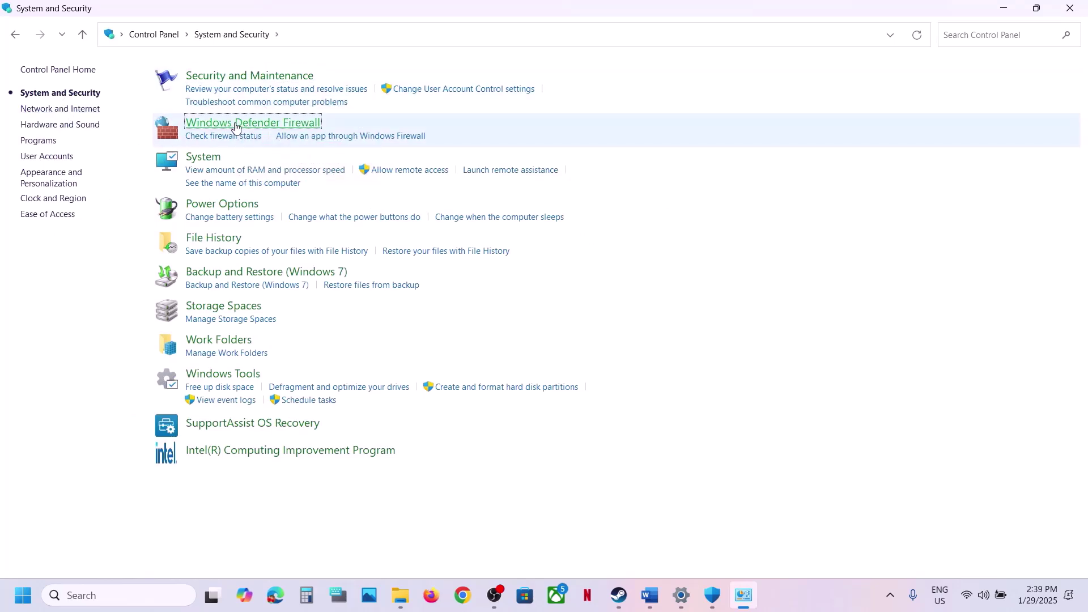
{"action": "left_click", "coordinate": [70, 110]}
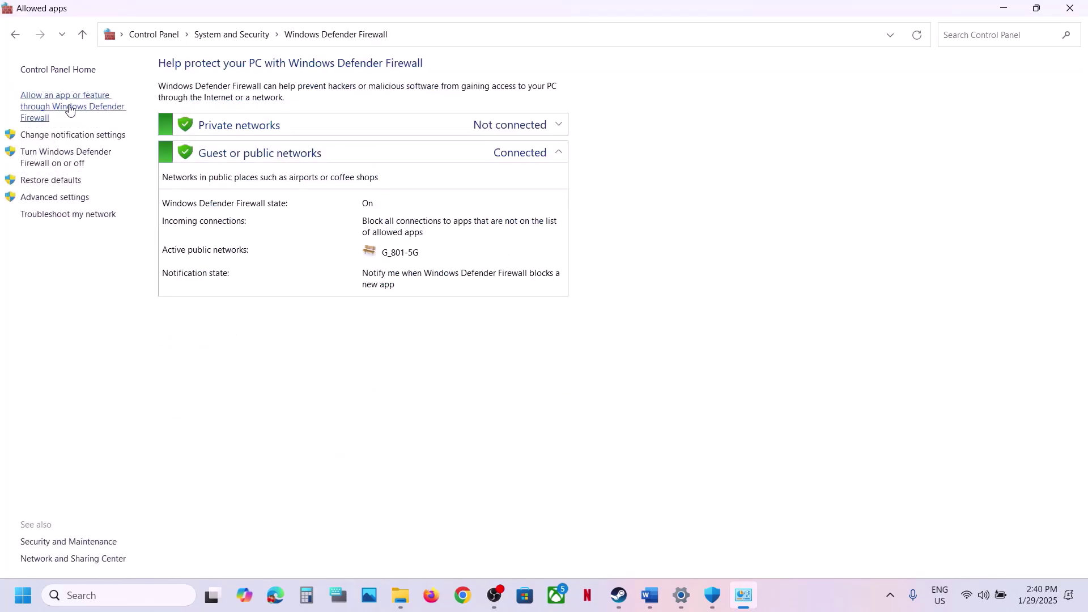
{"action": "left_click", "coordinate": [706, 113]}
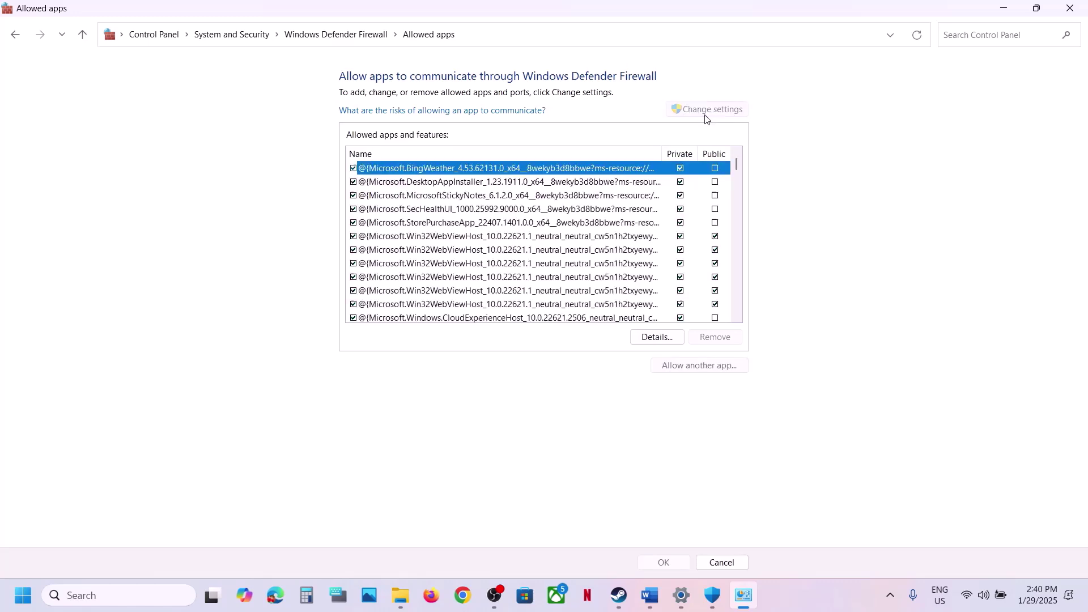
- Try to add SniperResistance_dx12 from the bin folder of Sniper Elite Resistance to the firewall's allowed apps
{"action": "left_click", "coordinate": [700, 366]}
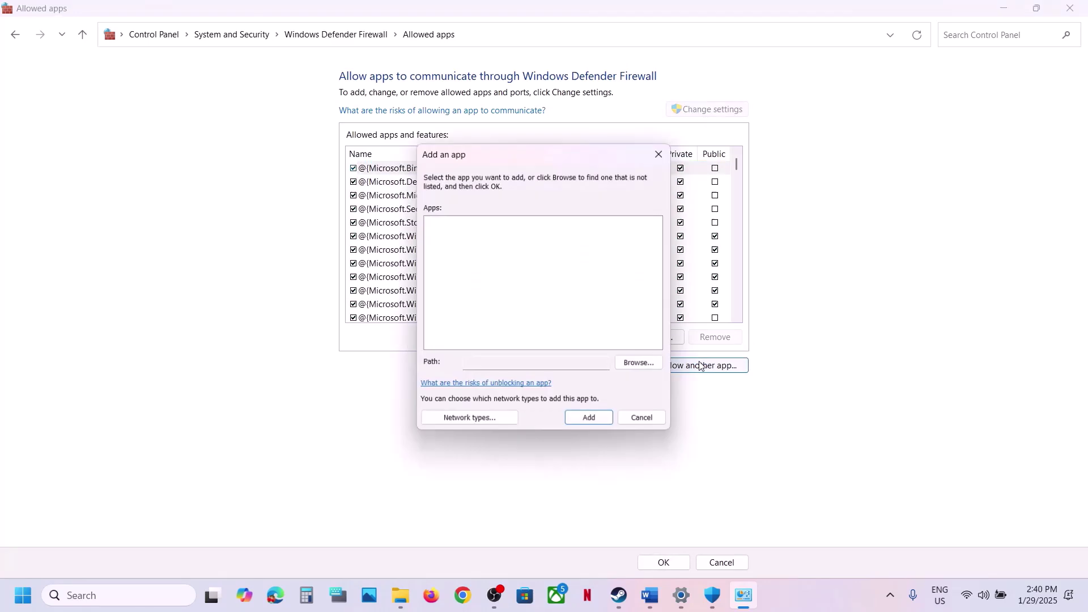
{"action": "left_click", "coordinate": [644, 365]}
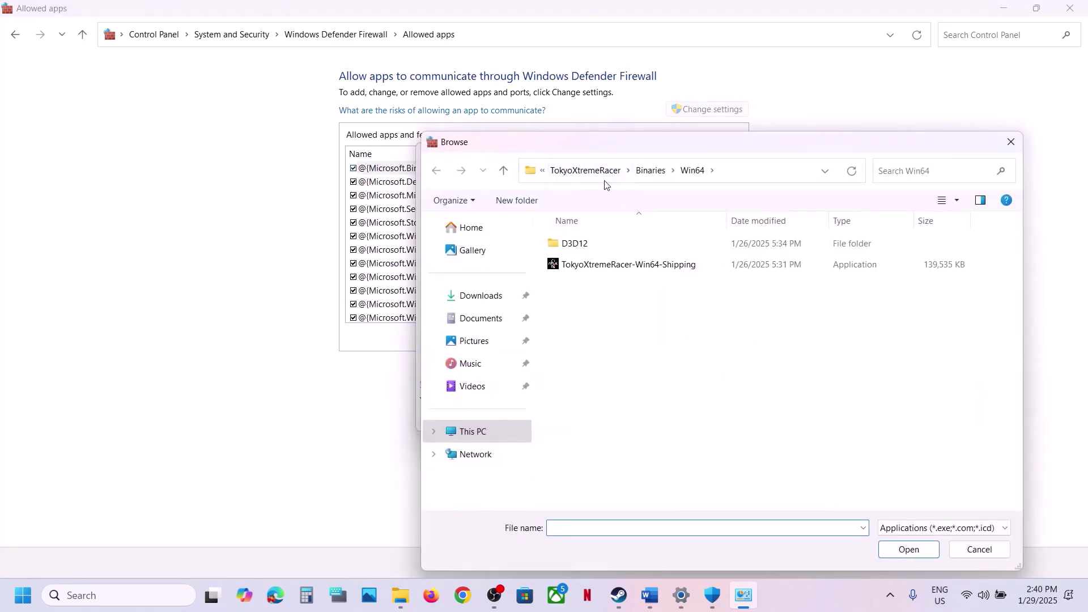
{"action": "left_click", "coordinate": [591, 176]}
{"action": "left_click", "coordinate": [591, 171]}
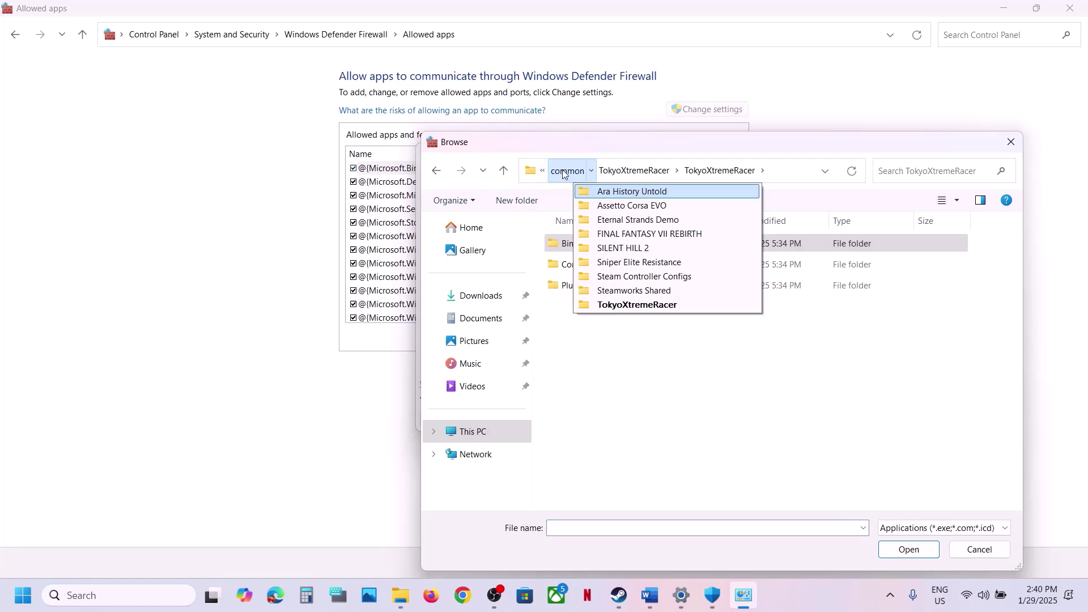
{"action": "left_click", "coordinate": [567, 170]}
{"action": "double_click", "coordinate": [587, 350]}
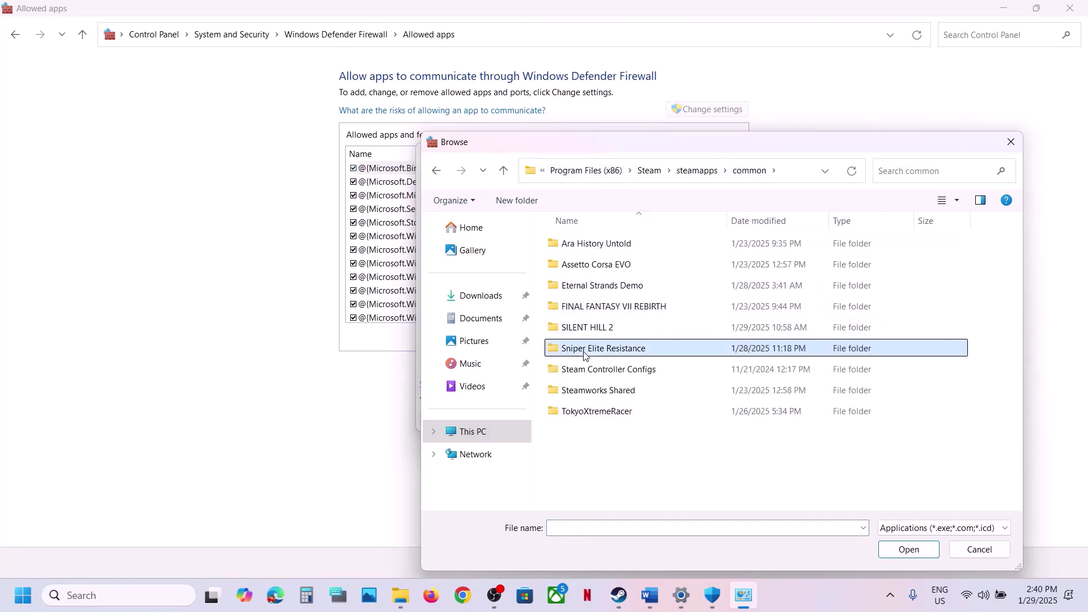
{"action": "double_click", "coordinate": [587, 250]}
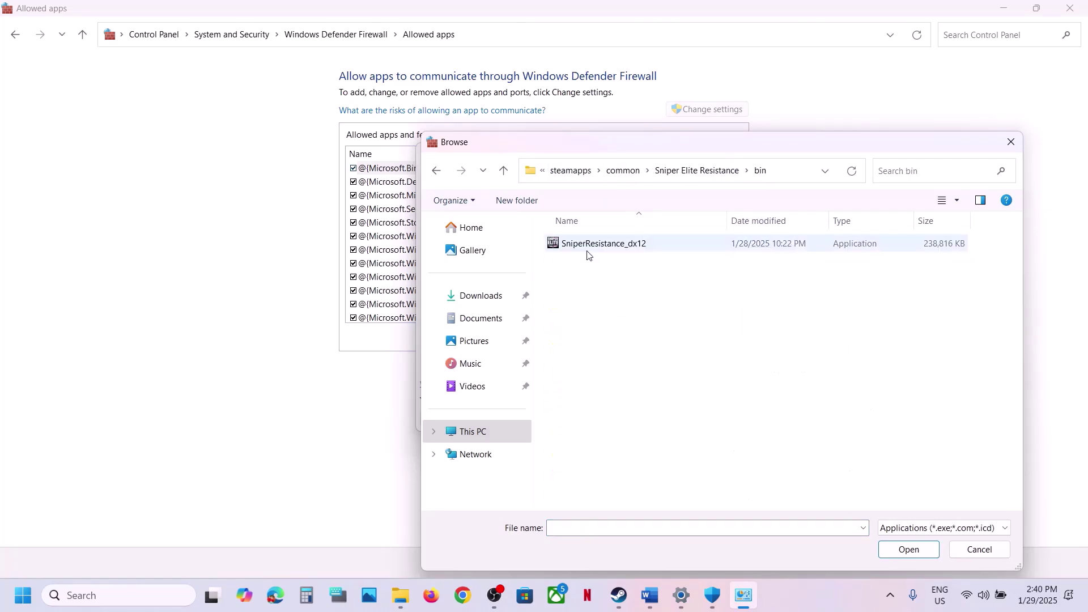
{"action": "left_click", "coordinate": [611, 245]}
{"action": "left_click", "coordinate": [902, 548]}
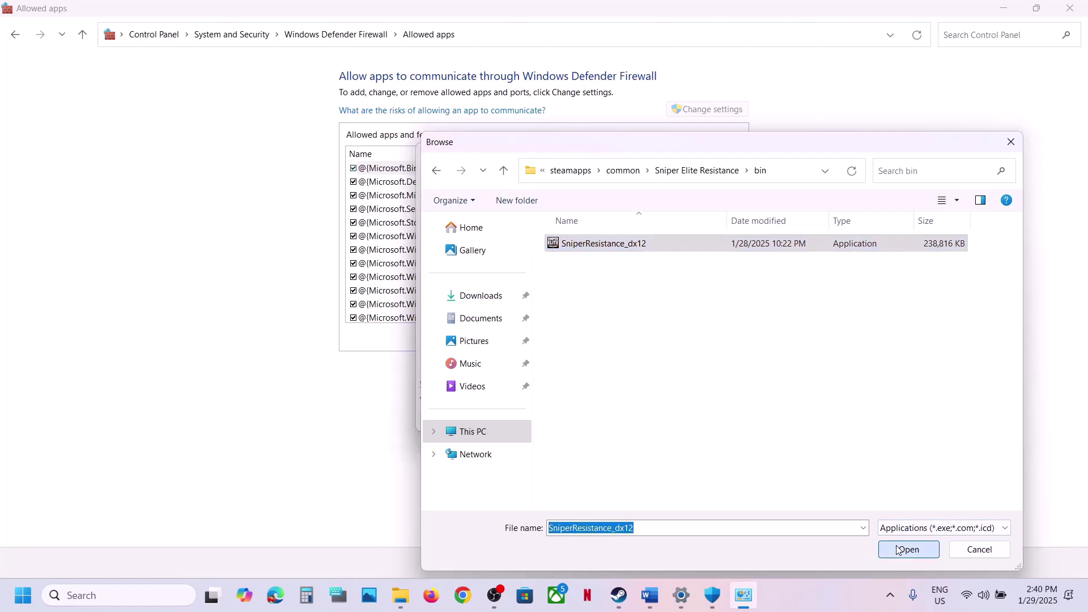
{"action": "left_click", "coordinate": [590, 418]}
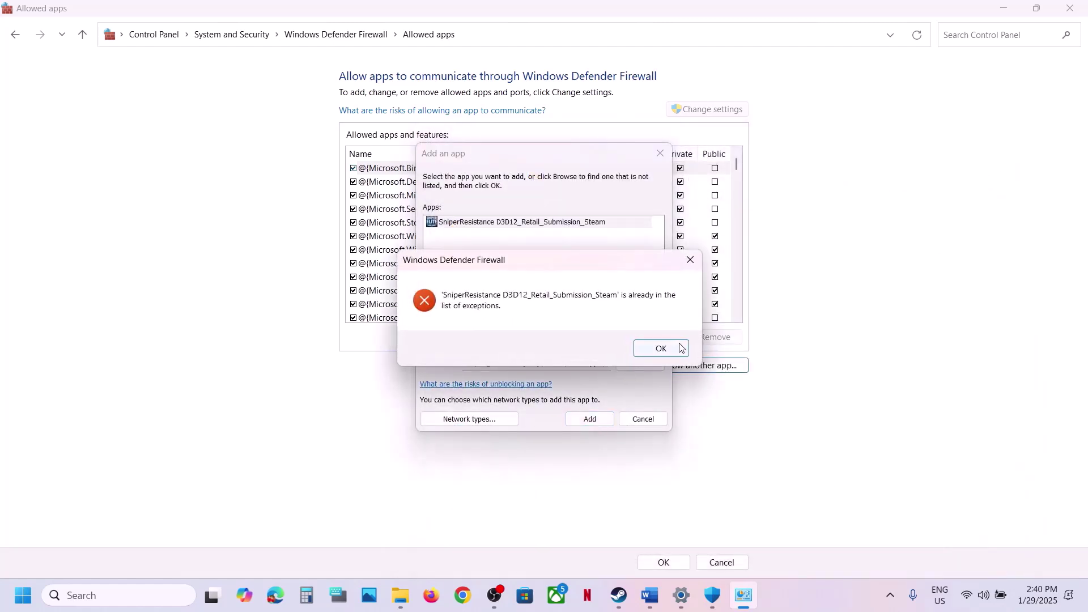
{"action": "left_click", "coordinate": [662, 348]}
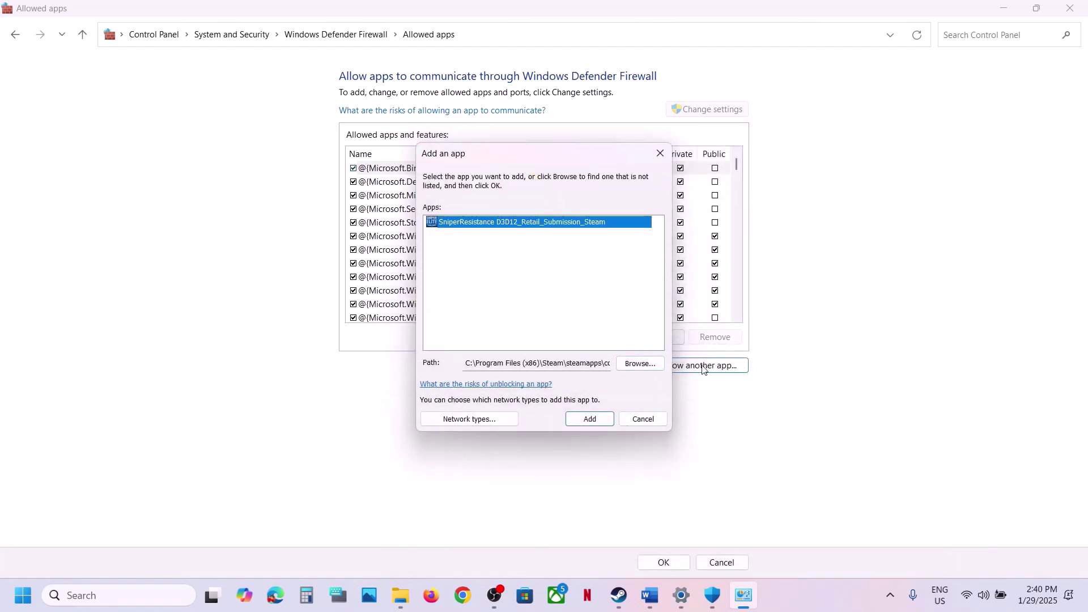
- Try to add SniperResistance from the game's launcher folder to the firewall's allowed apps, then leave the app selection
{"action": "left_click", "coordinate": [654, 363]}
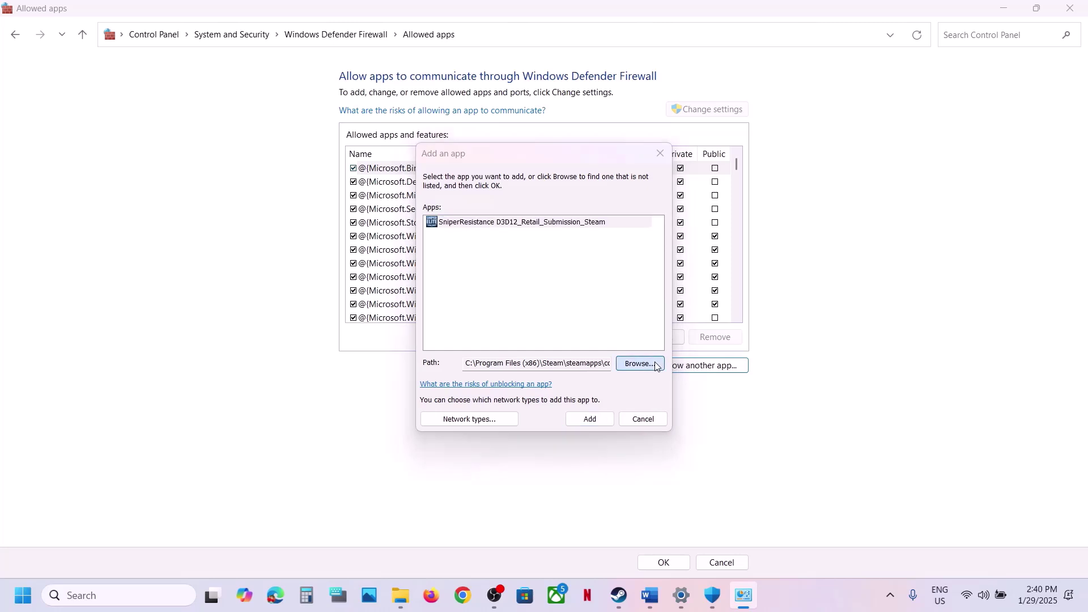
{"action": "left_click", "coordinate": [503, 171]}
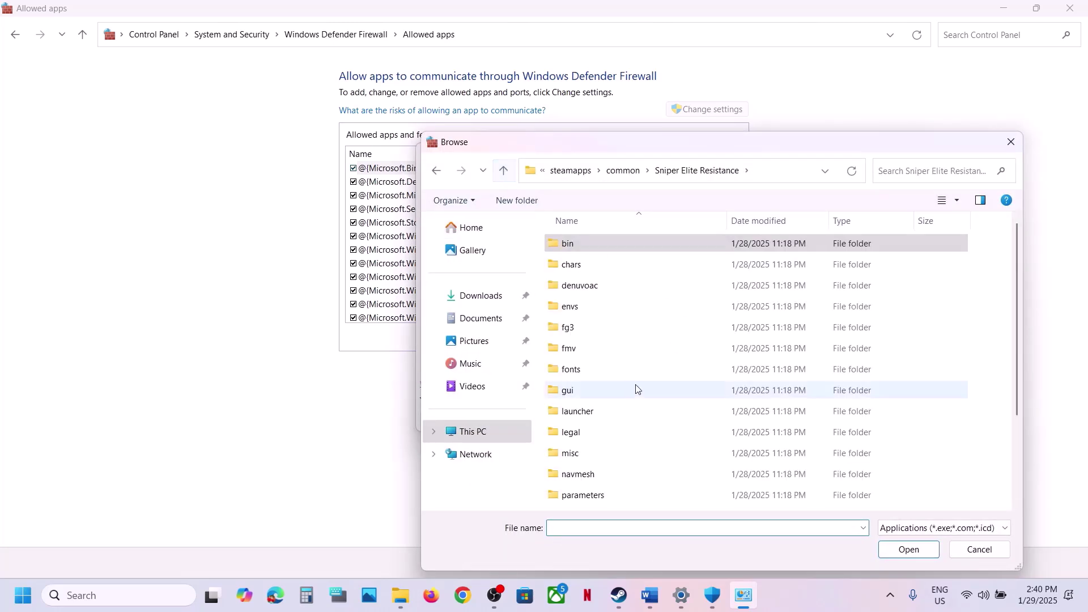
{"action": "left_click", "coordinate": [588, 412]}
{"action": "double_click", "coordinate": [588, 412]}
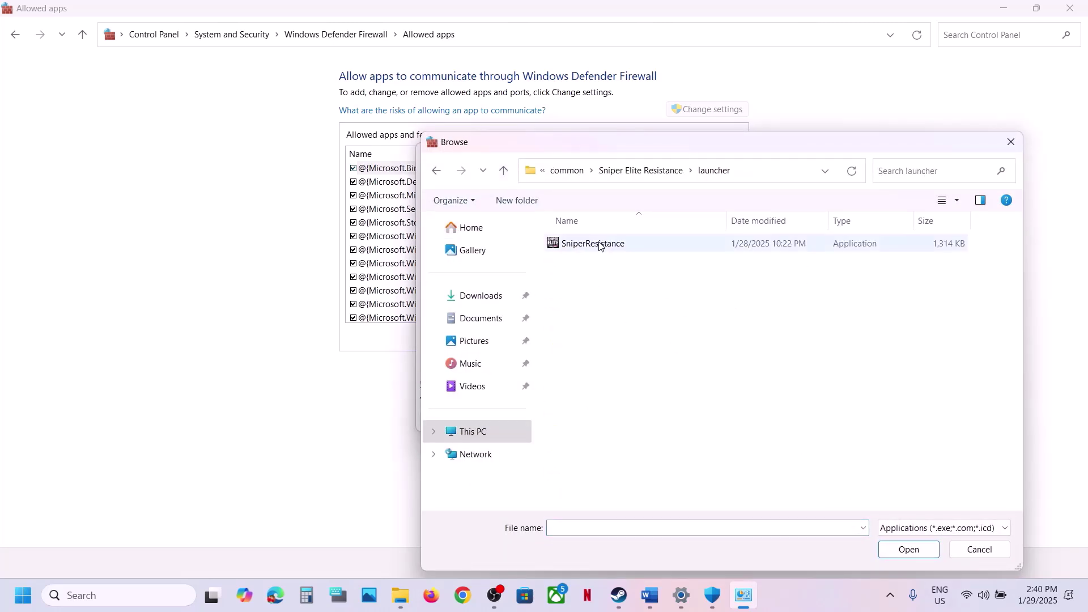
{"action": "left_click", "coordinate": [600, 244]}
{"action": "left_click", "coordinate": [909, 549]}
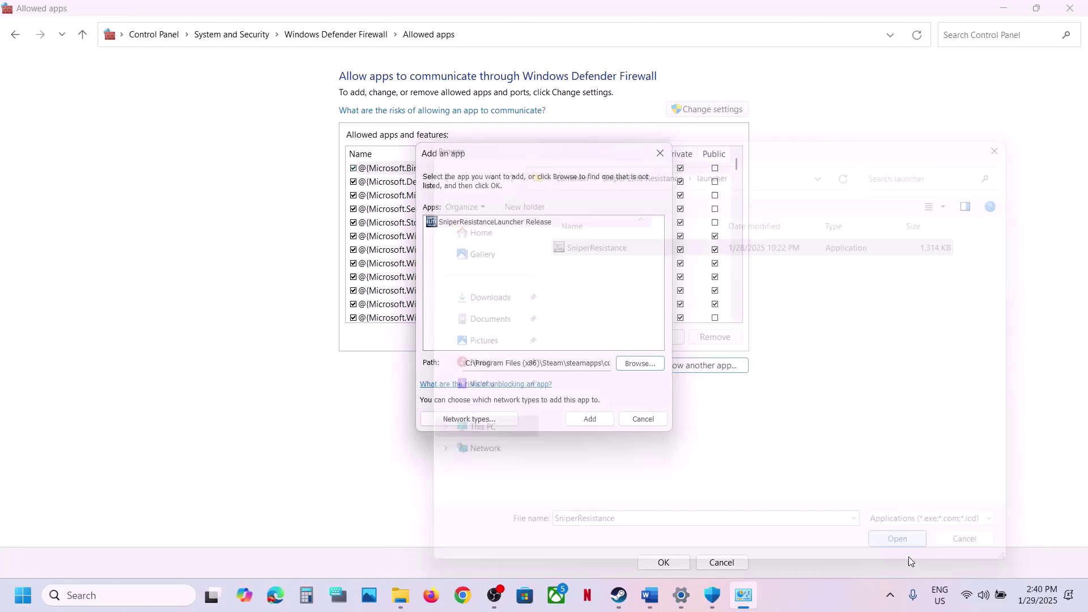
{"action": "left_click", "coordinate": [591, 419]}
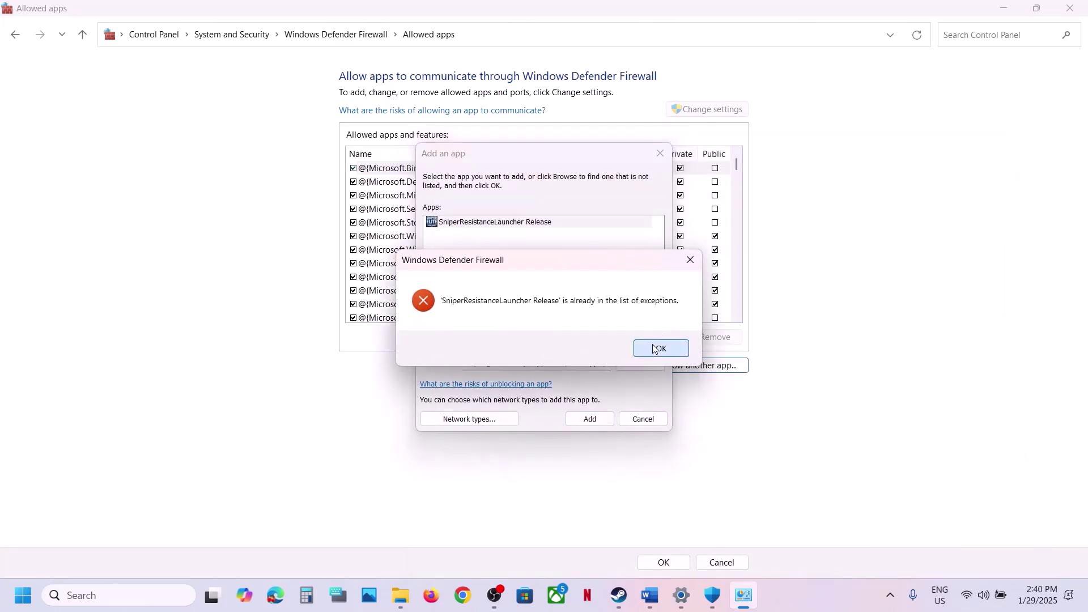
{"action": "left_click", "coordinate": [656, 347]}
{"action": "left_click", "coordinate": [663, 152]}
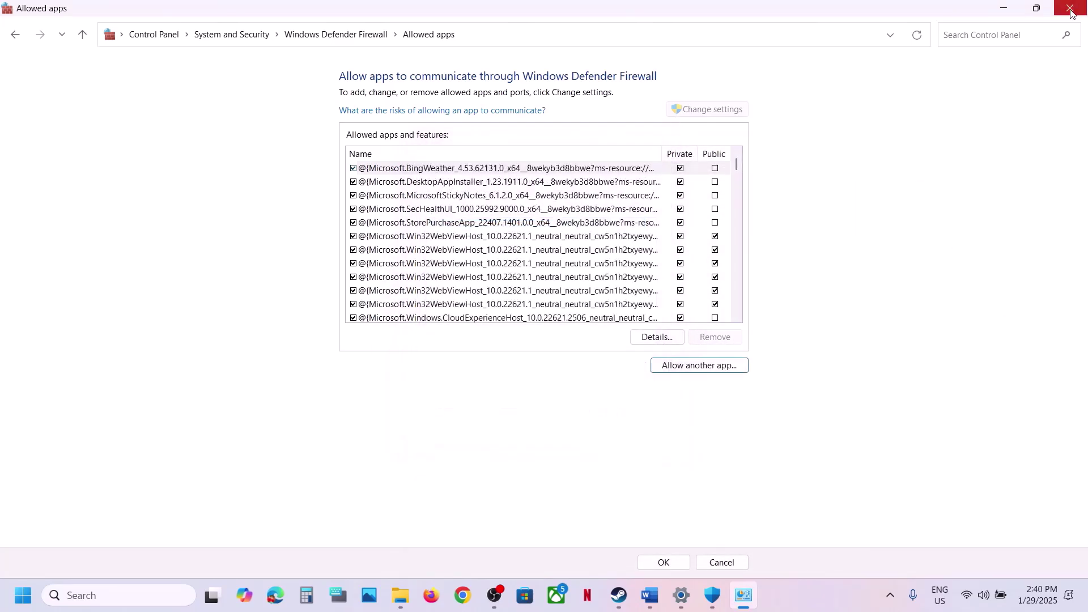
- Close Control Panel, Windows Security and the Windows settings to return to the Word document
{"action": "left_click", "coordinate": [1070, 8]}
{"action": "left_click", "coordinate": [1071, 12]}
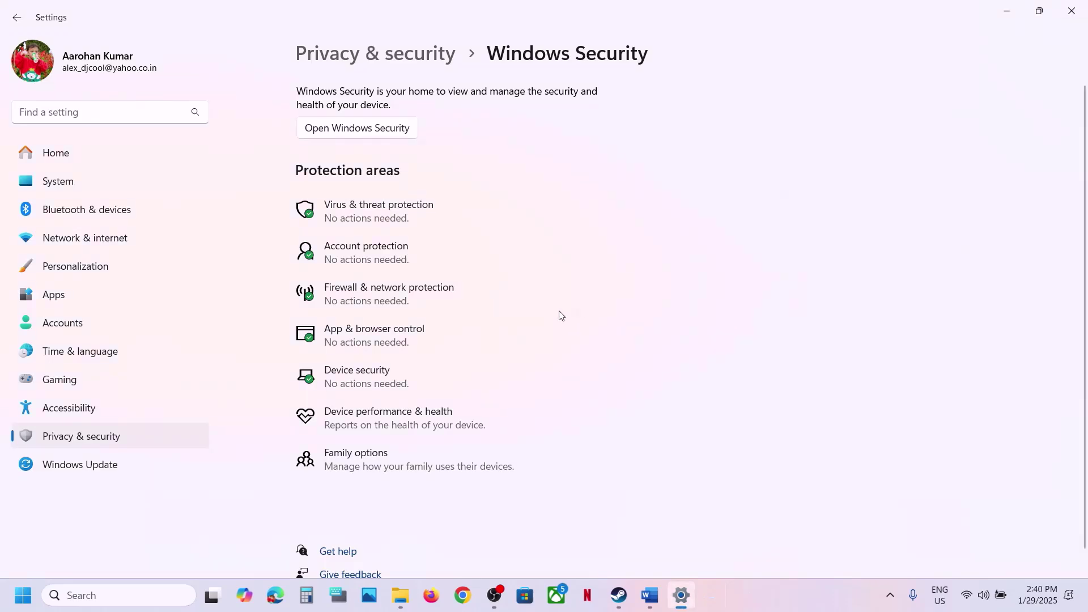
{"action": "left_click", "coordinate": [1066, 15]}
- Read Step 9 about a clean graphics driver installation, highlighting its heading and the NVIDIA and AMD links
{"action": "scroll", "coordinate": [404, 353], "scroll_direction": "down", "scroll_amount": 5}
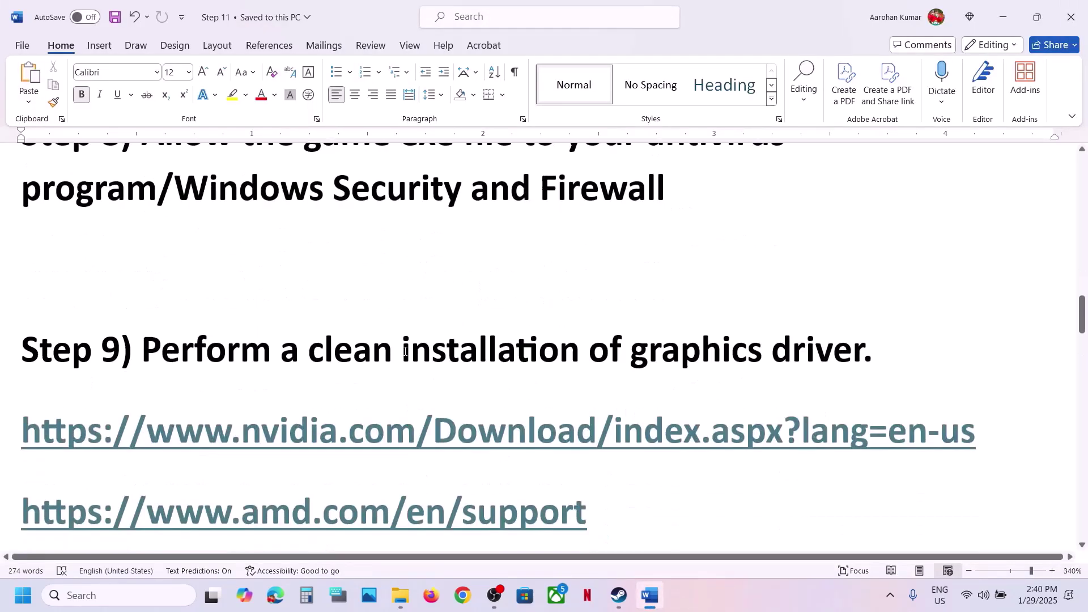
{"action": "left_click_drag", "start_coordinate": [165, 297], "coordinate": [861, 308]}
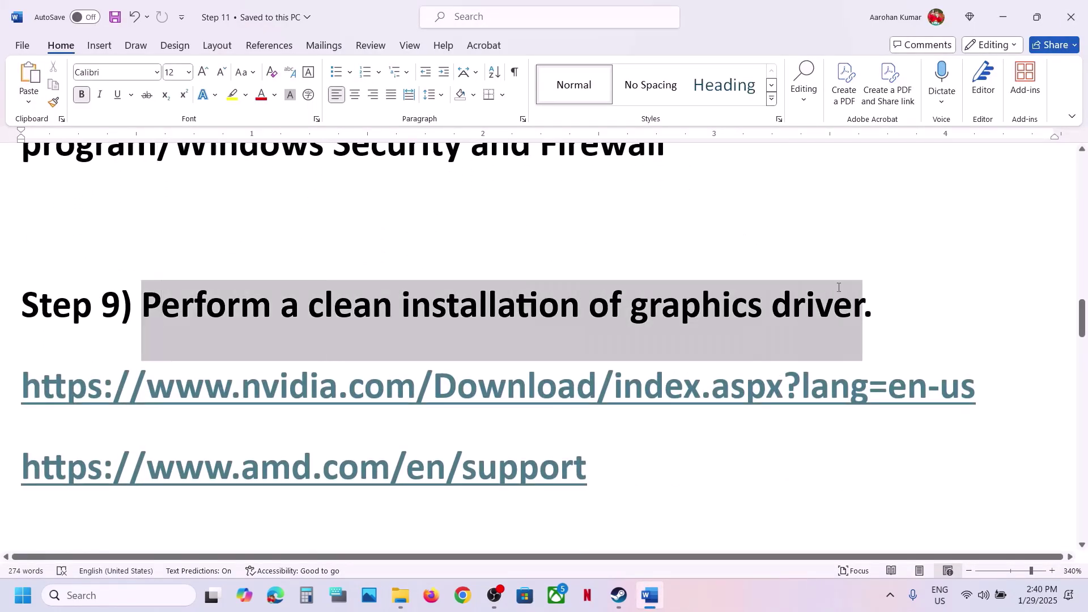
{"action": "left_click_drag", "start_coordinate": [227, 383], "coordinate": [683, 390]}
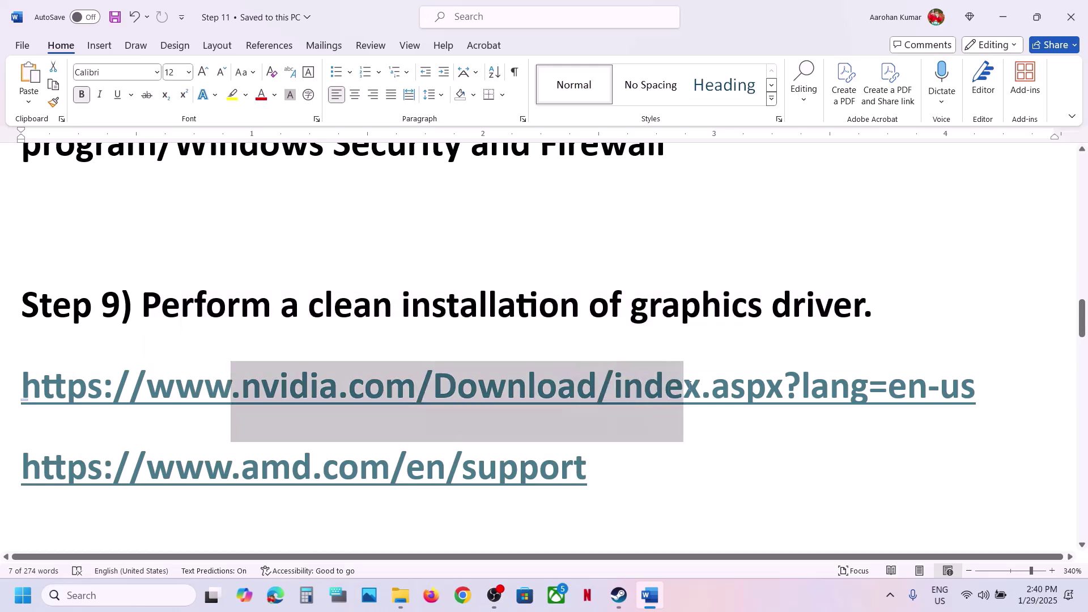
{"action": "left_click_drag", "start_coordinate": [204, 470], "coordinate": [461, 499]}
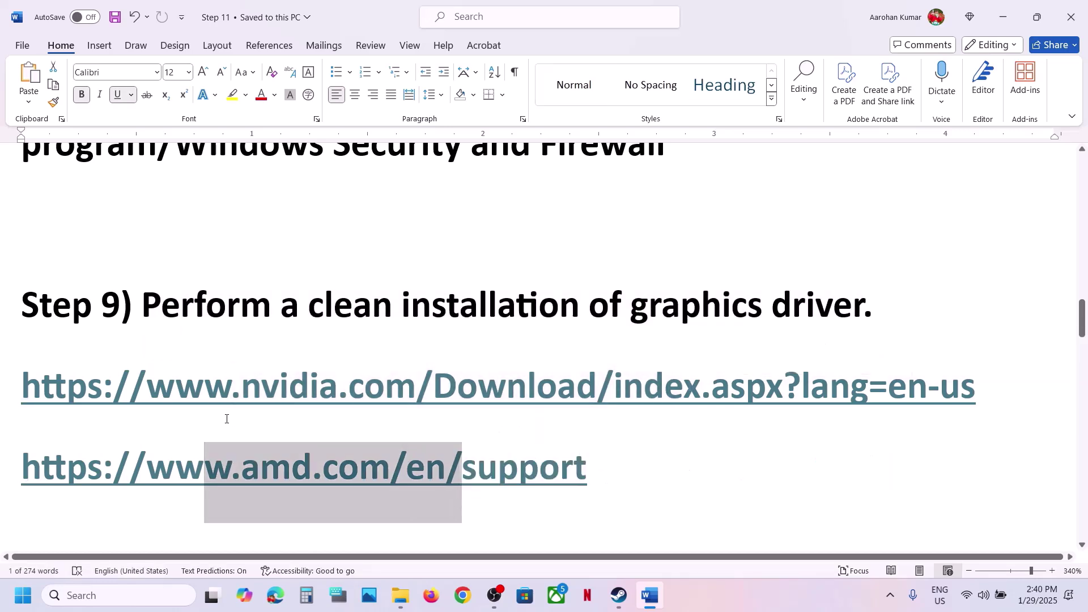
- Highlight the NVIDIA link, then search NVIDIA's driver page for the GeForce RTX 3050 Laptop GPU driver for Windows 11 in English (US)
{"action": "left_click_drag", "start_coordinate": [197, 397], "coordinate": [478, 397]}
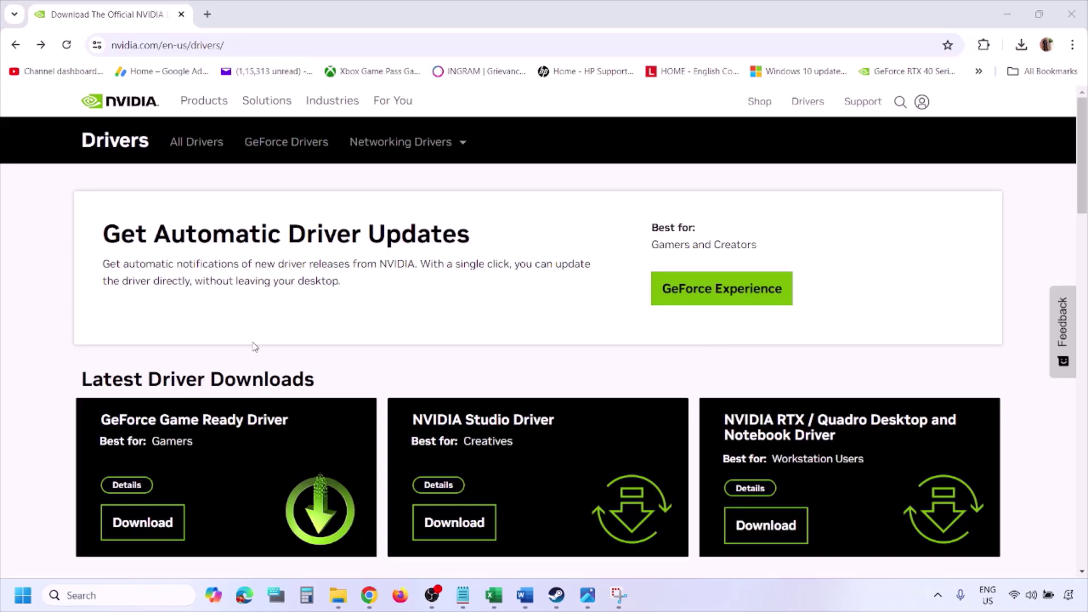
{"action": "scroll", "coordinate": [253, 347], "scroll_direction": "down", "scroll_amount": 8}
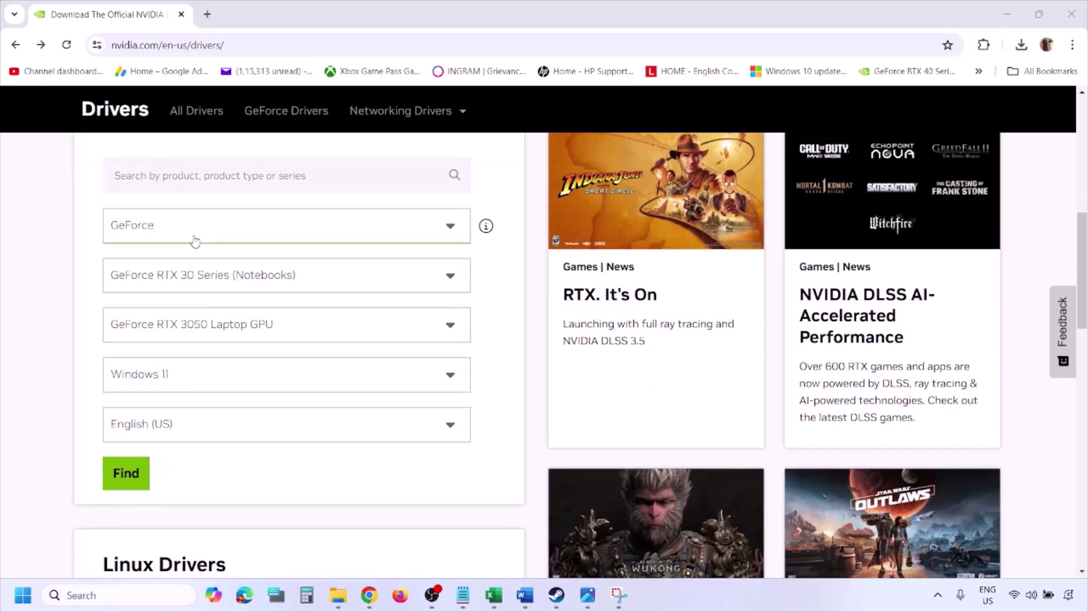
{"action": "left_click", "coordinate": [180, 379]}
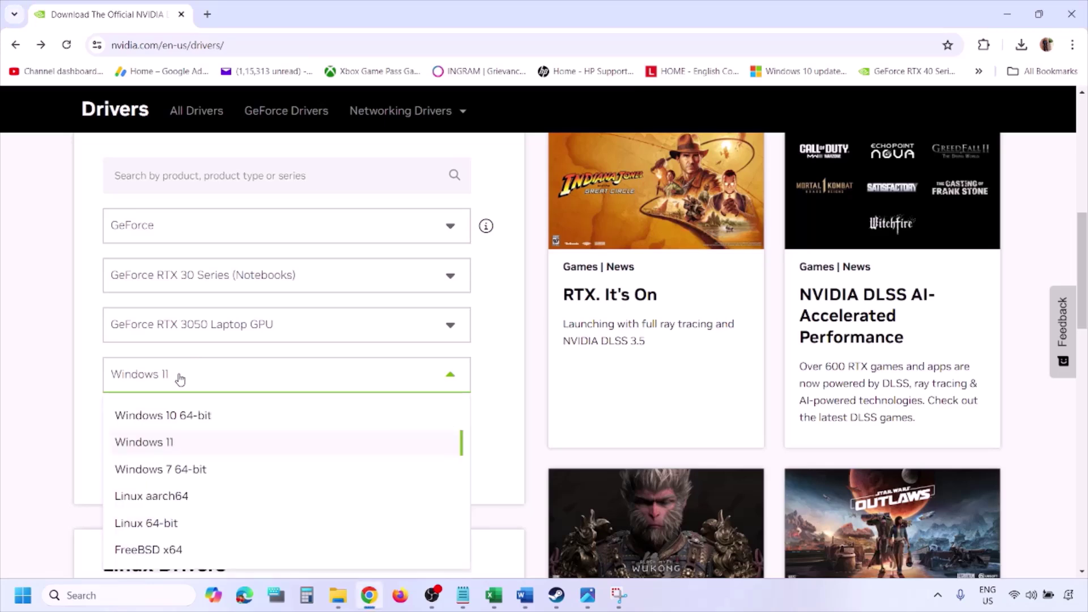
{"action": "left_click", "coordinate": [161, 443]}
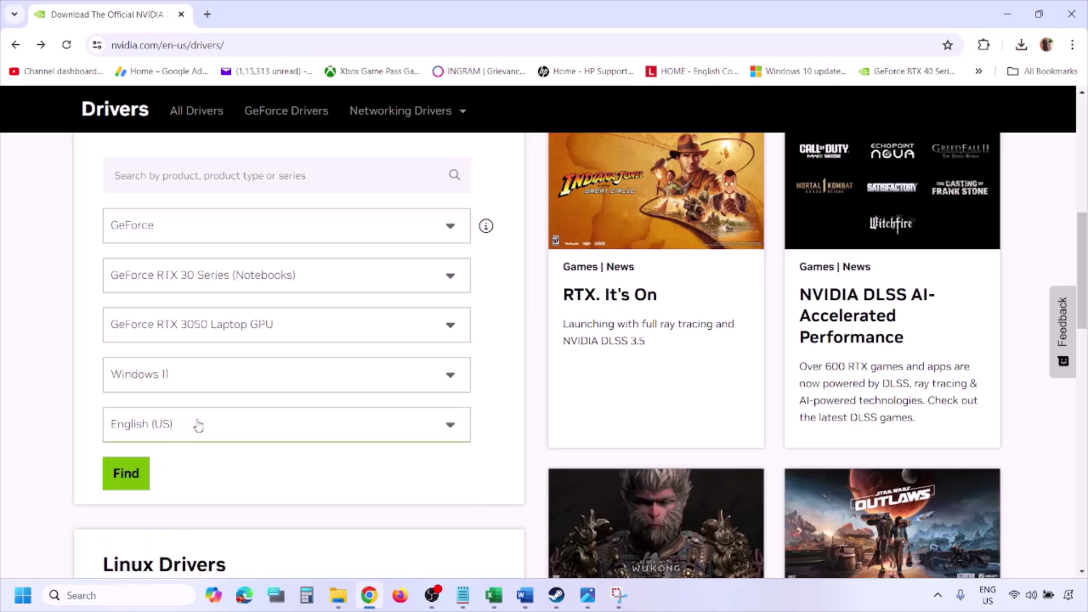
{"action": "left_click", "coordinate": [129, 477]}
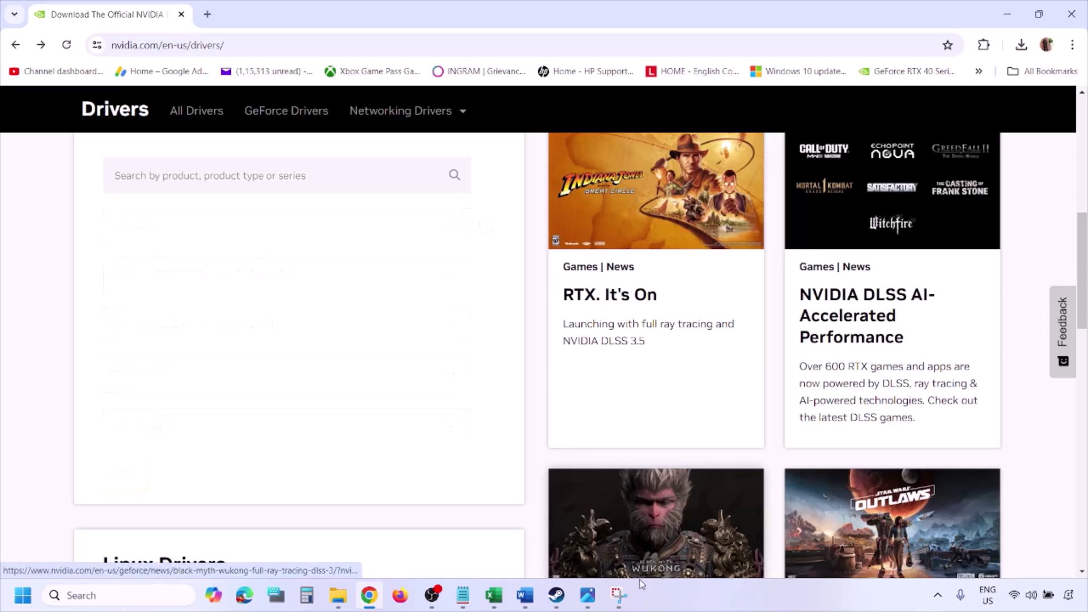
- View the driver installation images 1.png to 5.png in Photos, from the driver download page to the clean installation option
{"action": "left_click", "coordinate": [588, 596]}
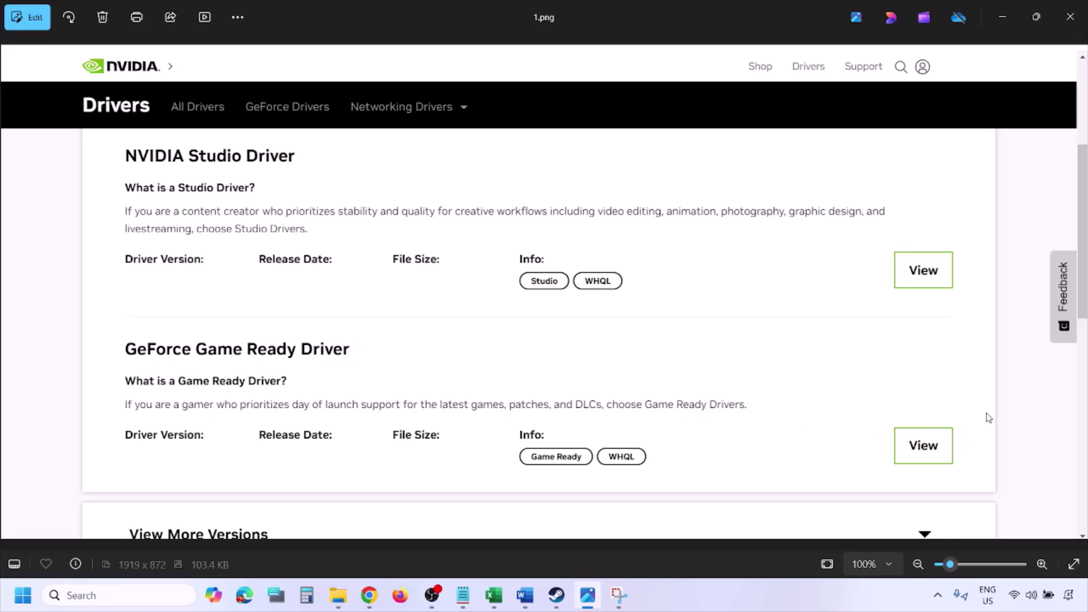
{"action": "key", "text": "Right"}
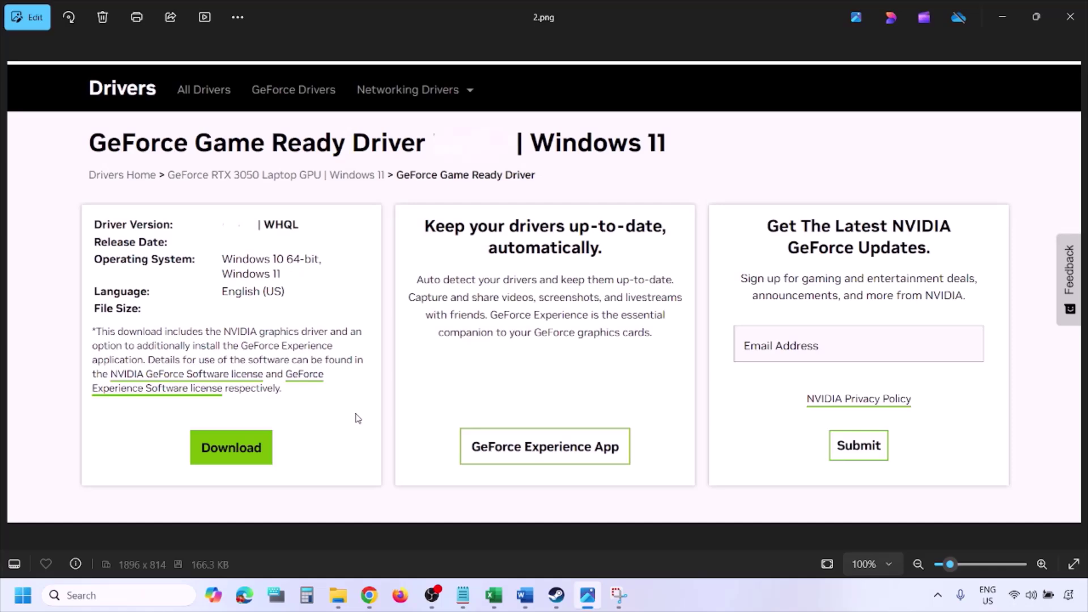
{"action": "key", "text": "Right"}
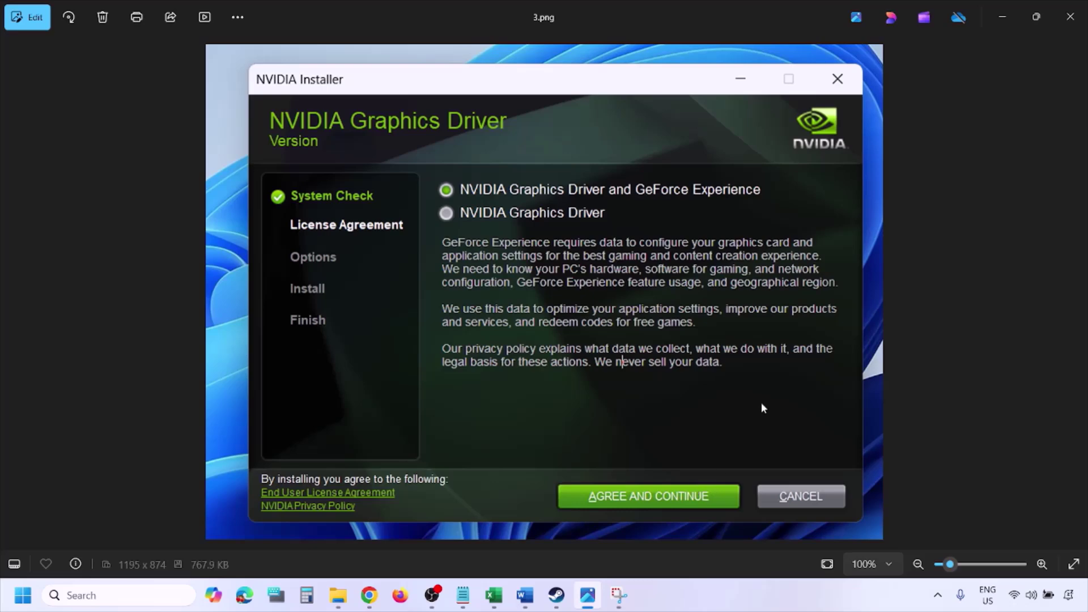
{"action": "key", "text": "Right"}
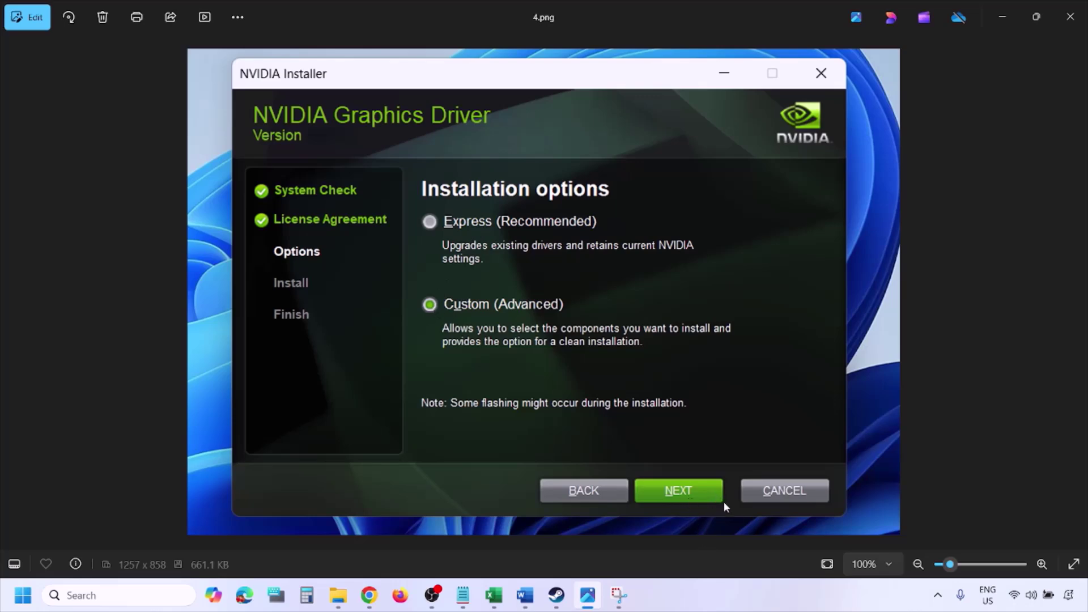
{"action": "key", "text": "Right"}
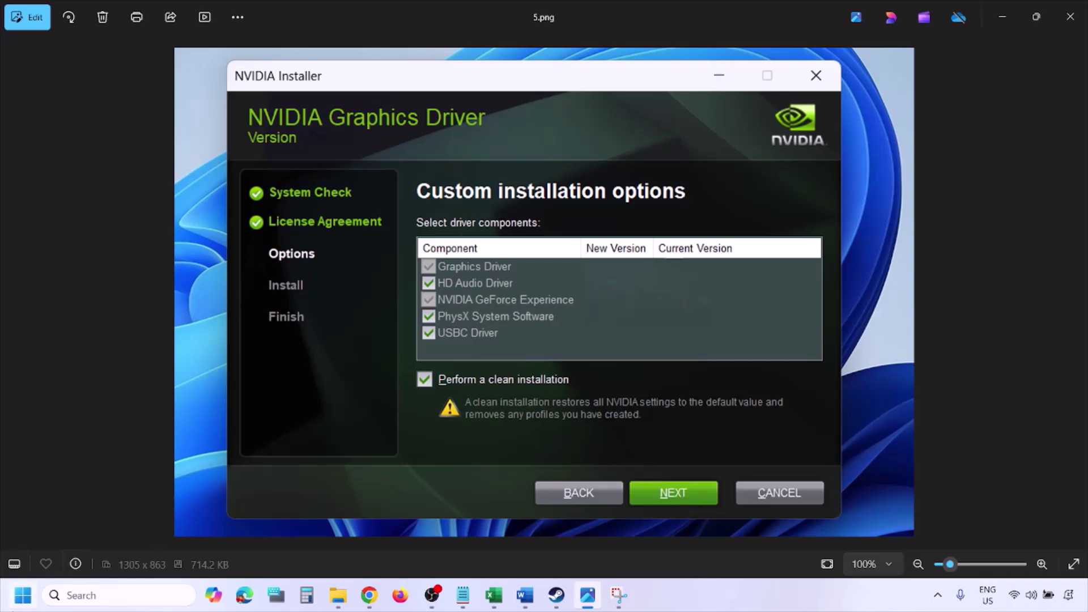
- Open the Windows power options, then switch back to the Word document
{"action": "left_click", "coordinate": [23, 595]}
{"action": "left_click", "coordinate": [412, 547]}
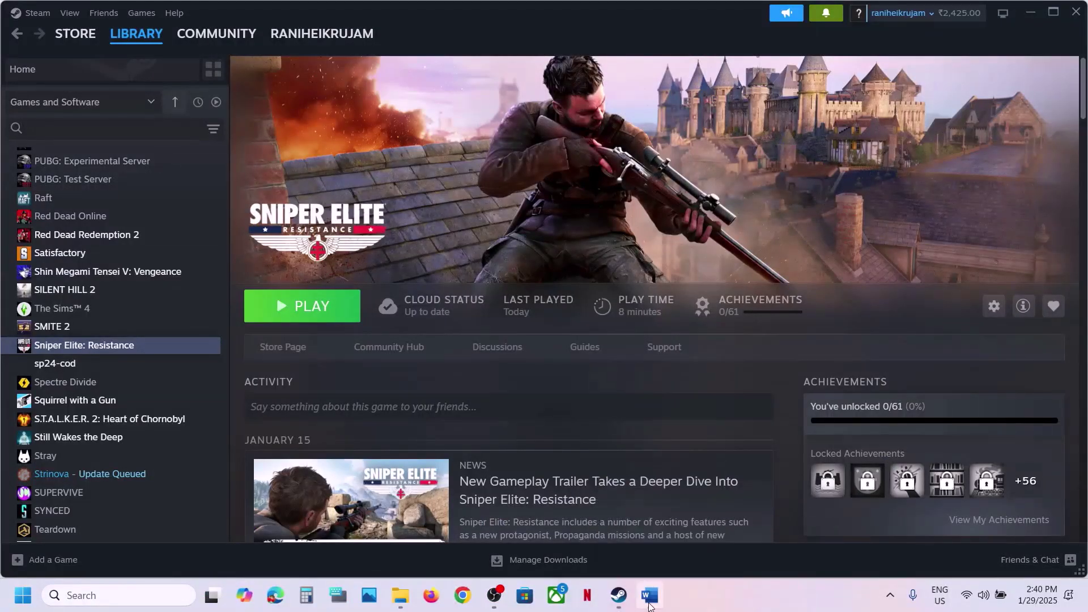
{"action": "left_click", "coordinate": [649, 599]}
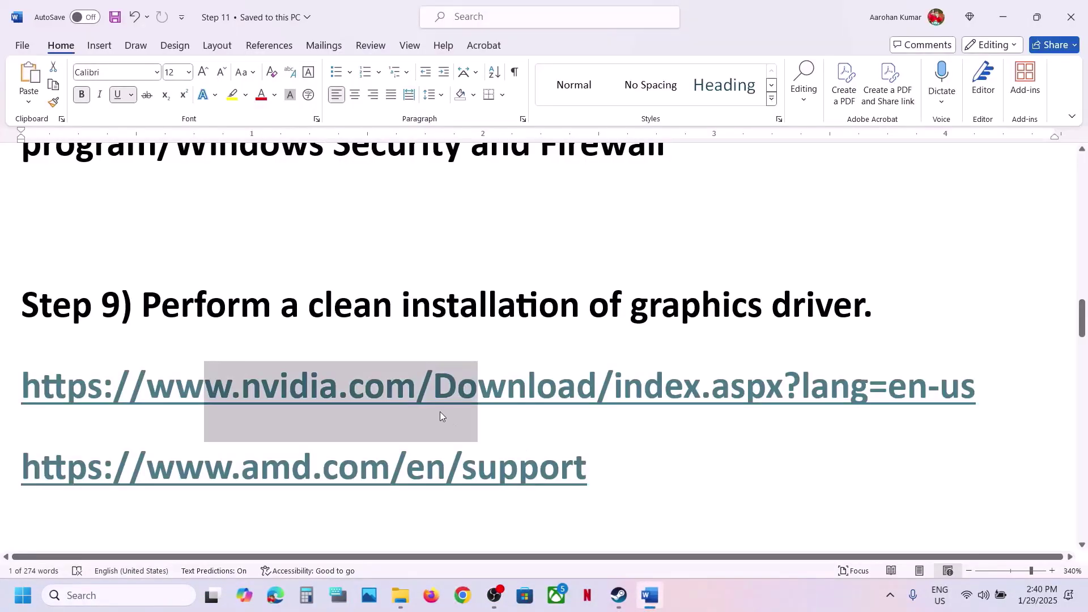
- Copy the word "graphics" from the Step 10 heading and use it in Windows search to open the Graphics settings
{"action": "scroll", "coordinate": [440, 413], "scroll_direction": "down", "scroll_amount": 4}
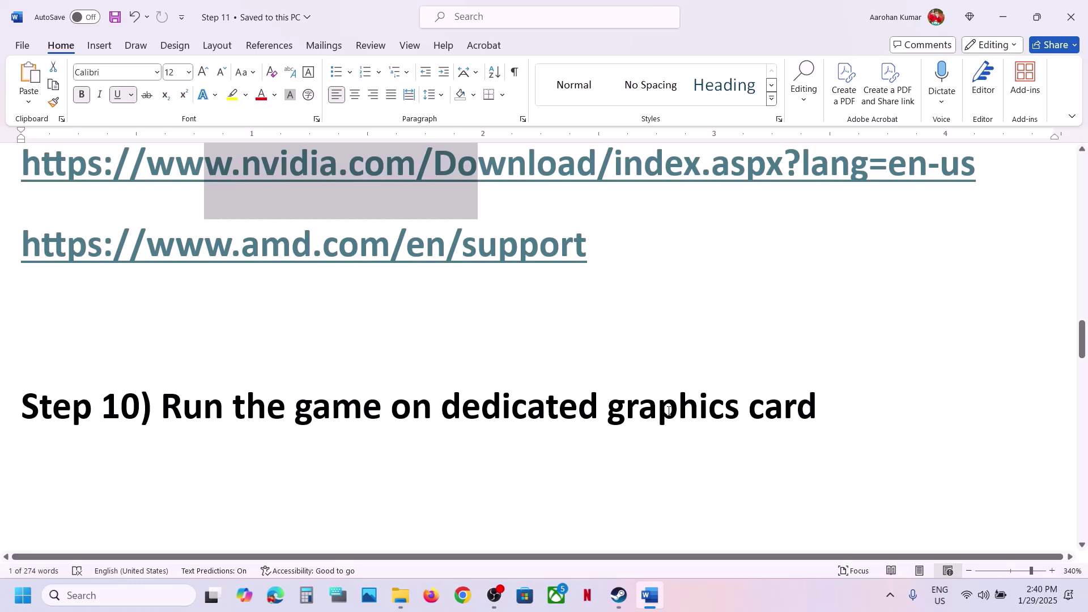
{"action": "double_click", "coordinate": [669, 412]}
{"action": "key", "text": "ctrl+c"}
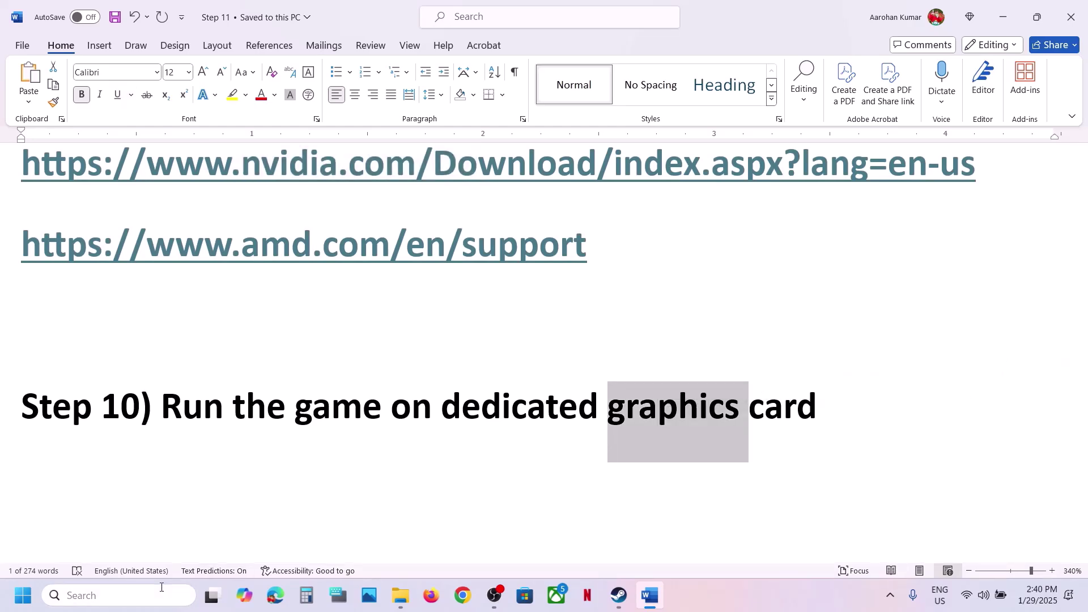
{"action": "left_click", "coordinate": [160, 587]}
{"action": "key", "text": "ctrl+v"}
{"action": "left_click", "coordinate": [161, 147]}
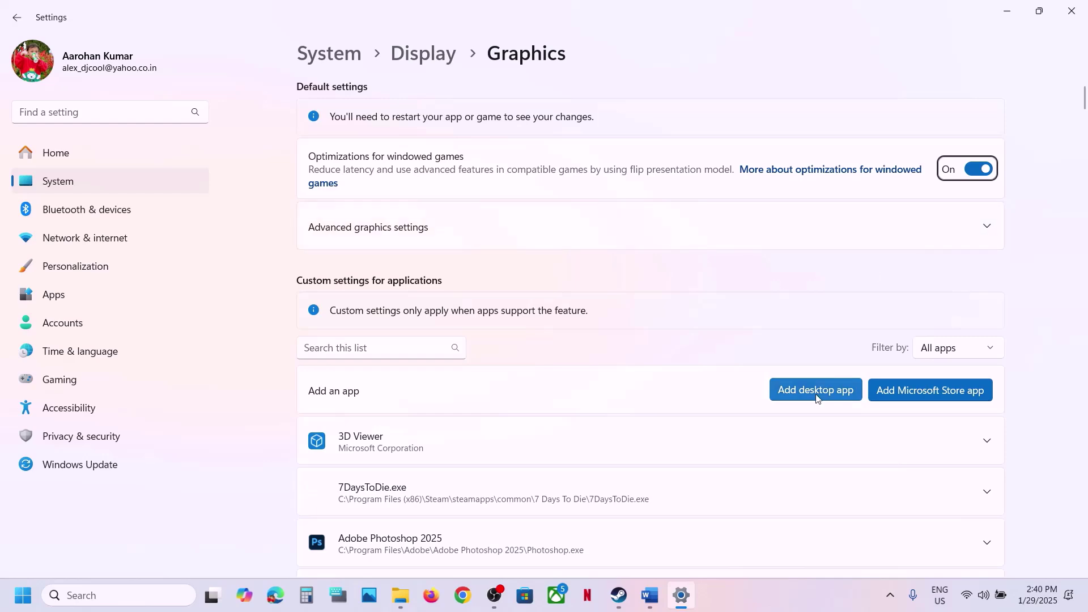
- Add SniperResistance_dx12 from the bin folder of Sniper Elite Resistance as a desktop app in the custom graphics settings
{"action": "left_click", "coordinate": [816, 389]}
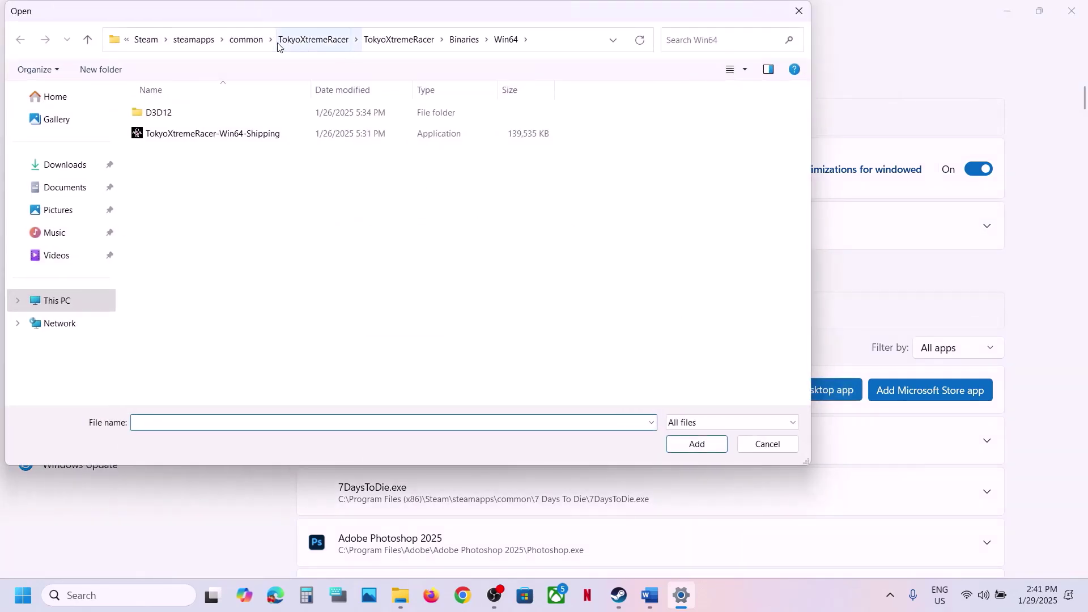
{"action": "left_click", "coordinate": [245, 41]}
{"action": "double_click", "coordinate": [206, 221]}
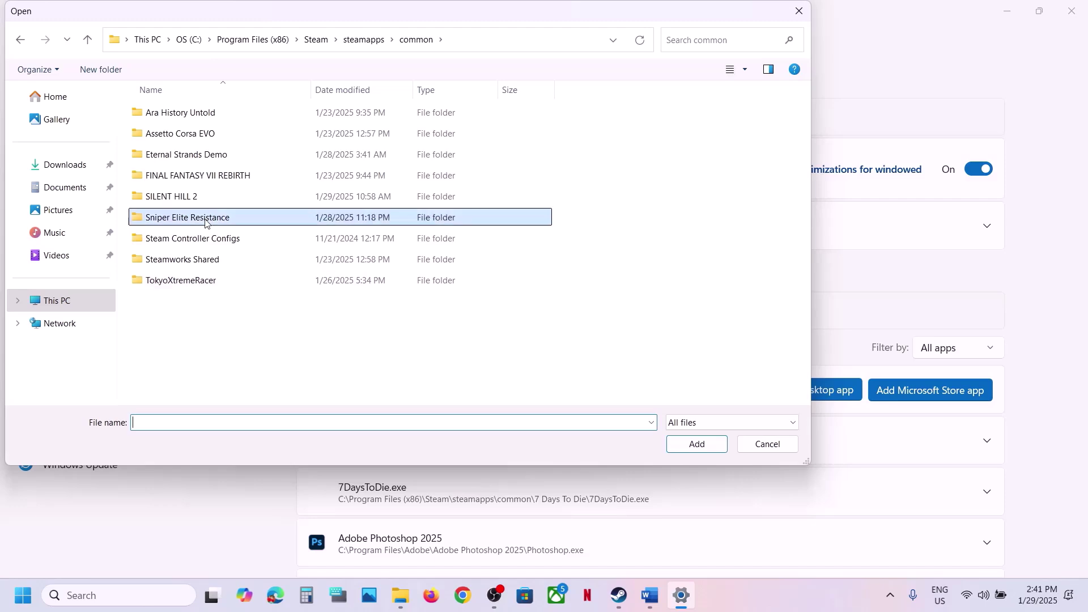
{"action": "left_click", "coordinate": [161, 113]}
{"action": "double_click", "coordinate": [161, 113]}
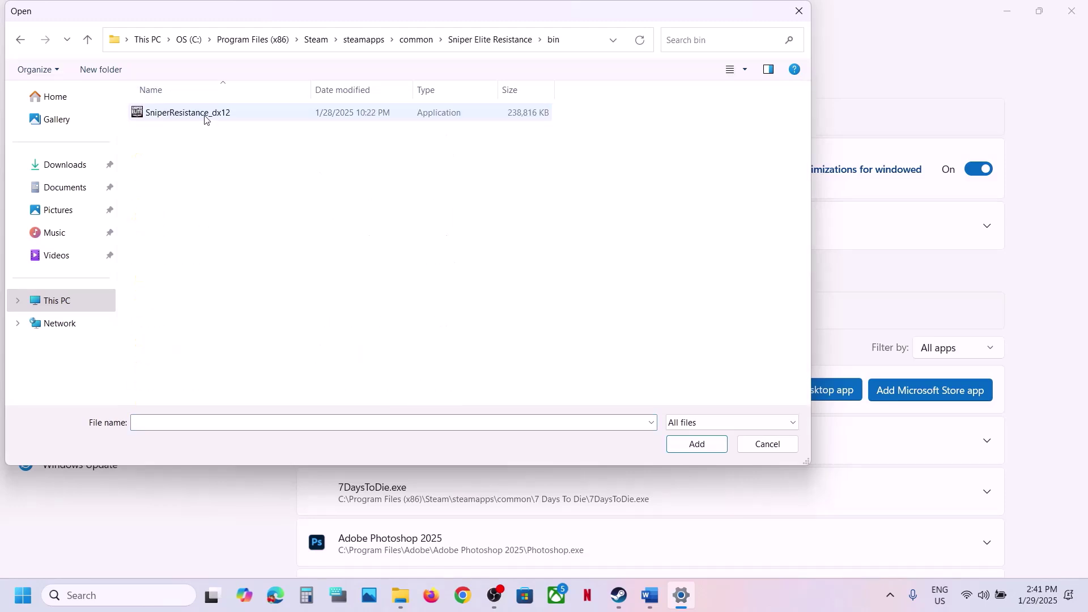
{"action": "left_click", "coordinate": [205, 118]}
{"action": "left_click", "coordinate": [701, 444]}
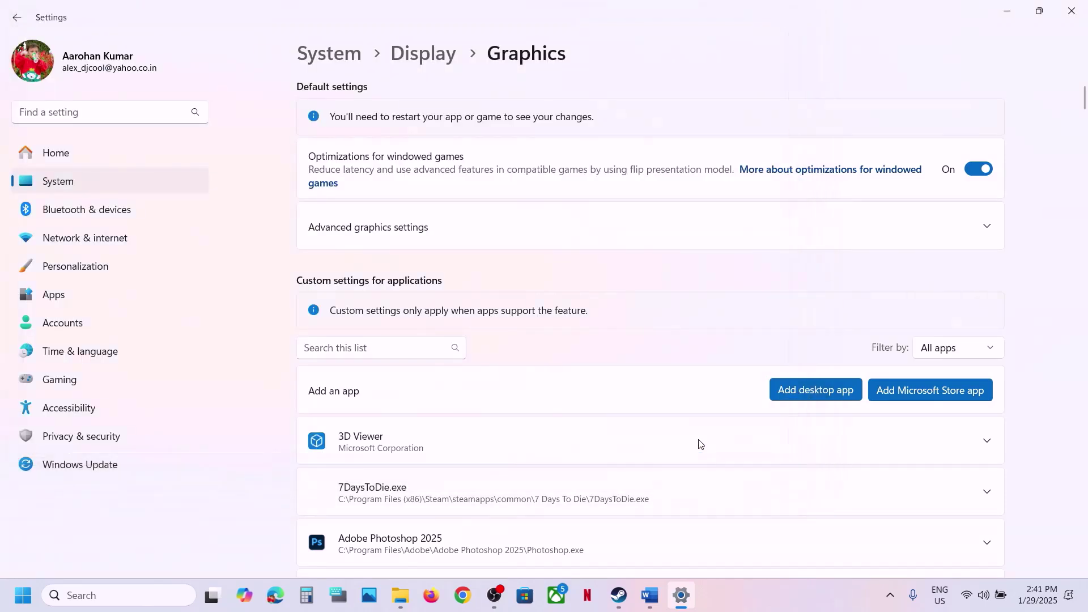
- Set the GPU preference of SniperResistance D3D12_Retail_Submission_Steam to High Performance (NVIDIA GeForce RTX 3050 Laptop GPU) and close Settings
{"action": "scroll", "coordinate": [570, 429], "scroll_direction": "down", "scroll_amount": 15}
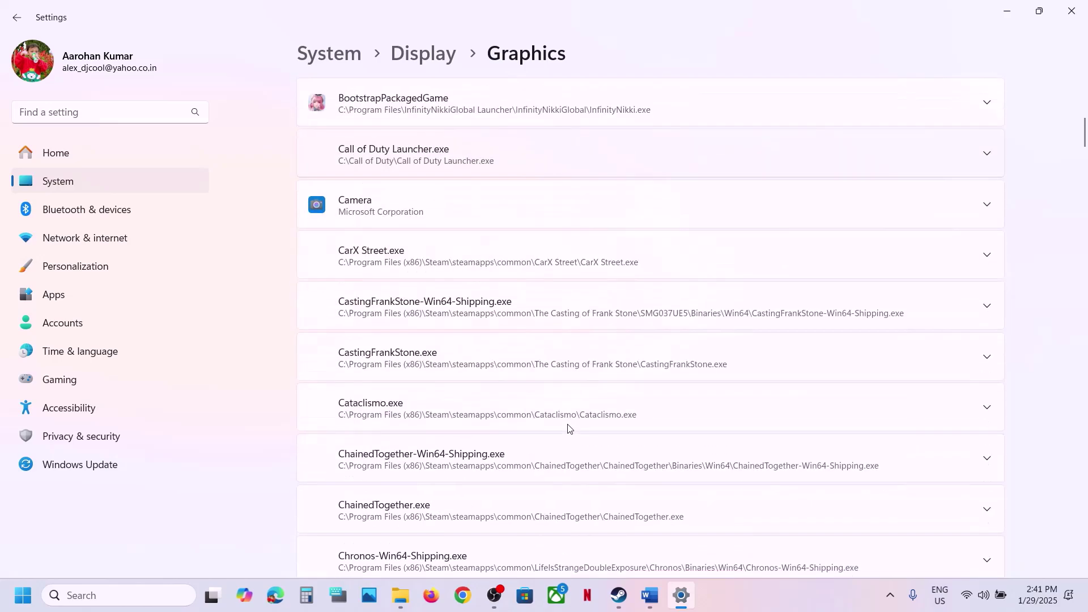
{"action": "scroll", "coordinate": [569, 429], "scroll_direction": "down", "scroll_amount": 20}
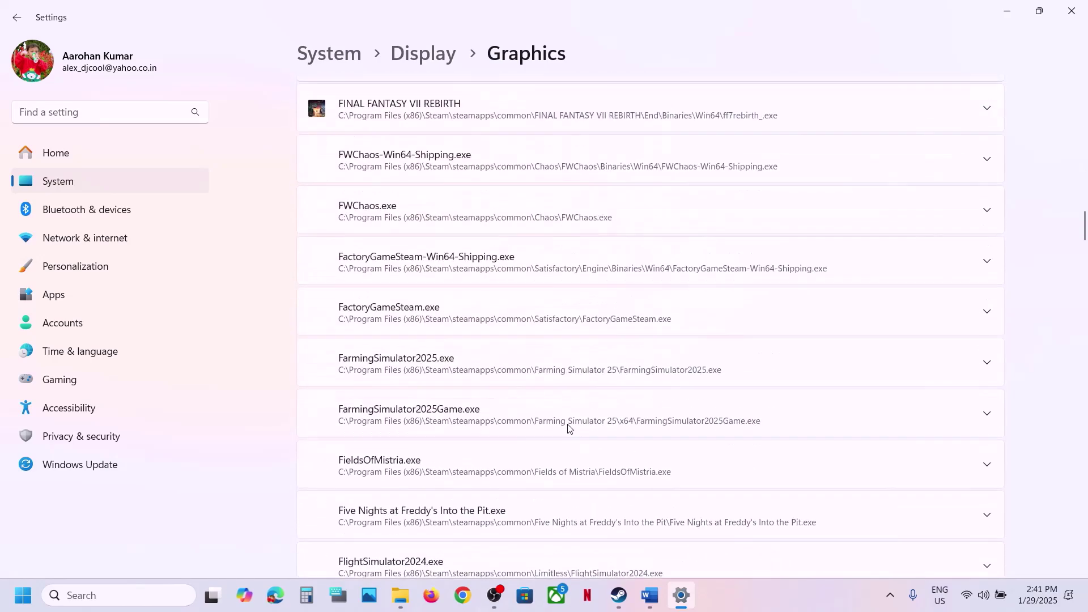
{"action": "scroll", "coordinate": [569, 429], "scroll_direction": "down", "scroll_amount": 20}
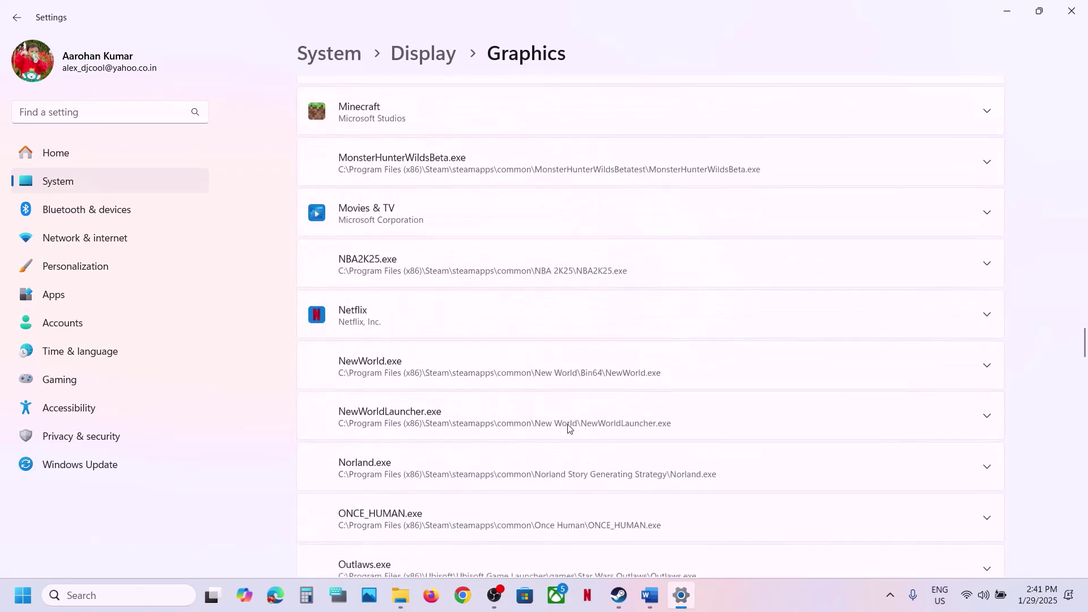
{"action": "scroll", "coordinate": [570, 429], "scroll_direction": "down", "scroll_amount": 20}
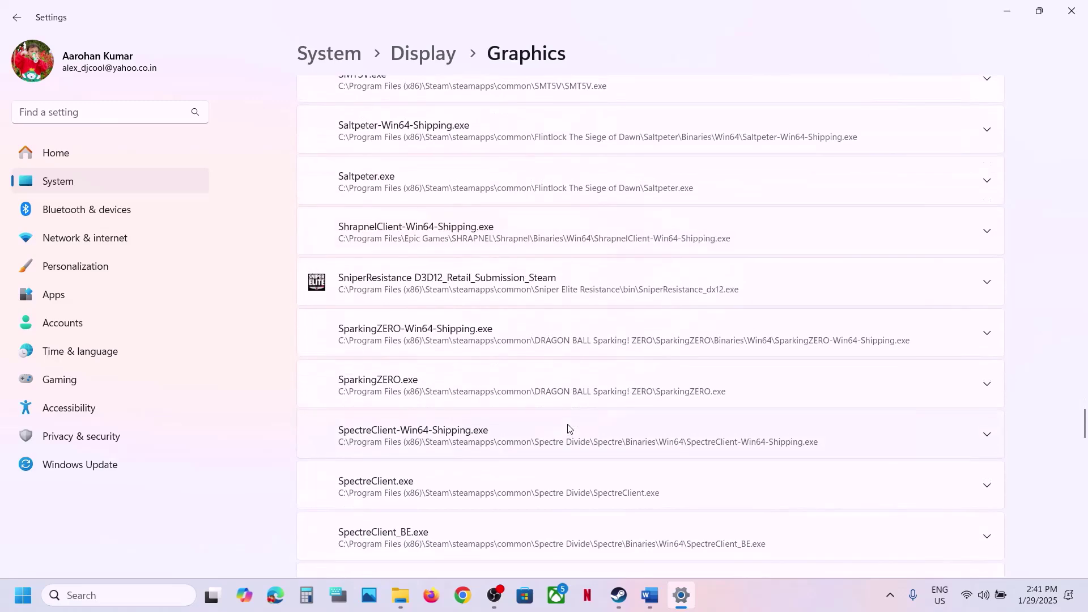
{"action": "scroll", "coordinate": [570, 429], "scroll_direction": "up", "scroll_amount": 1}
{"action": "scroll", "coordinate": [566, 429], "scroll_direction": "down", "scroll_amount": 3}
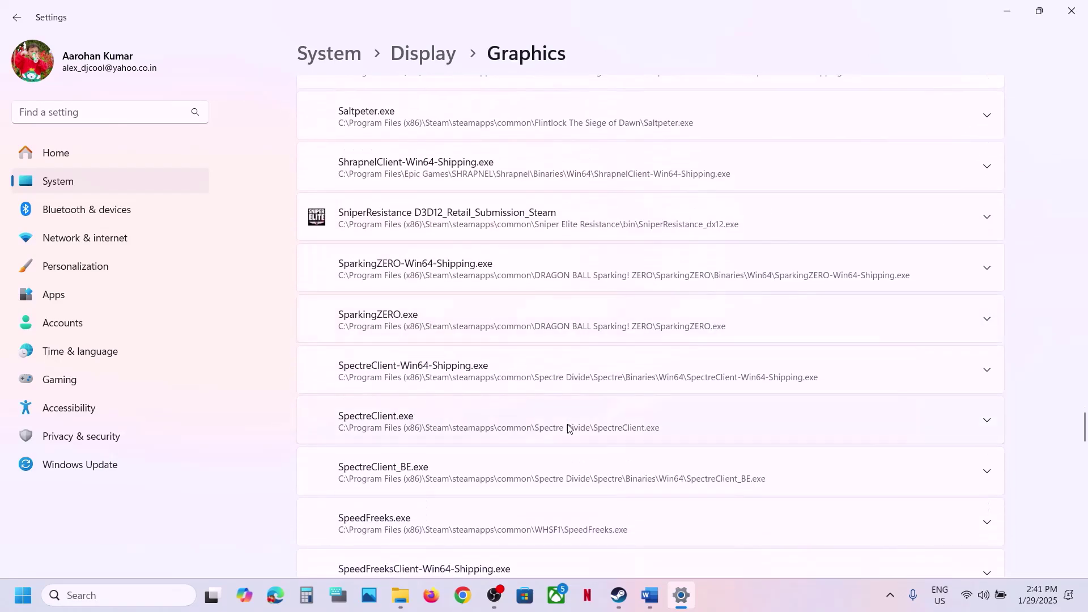
{"action": "left_click", "coordinate": [988, 218]}
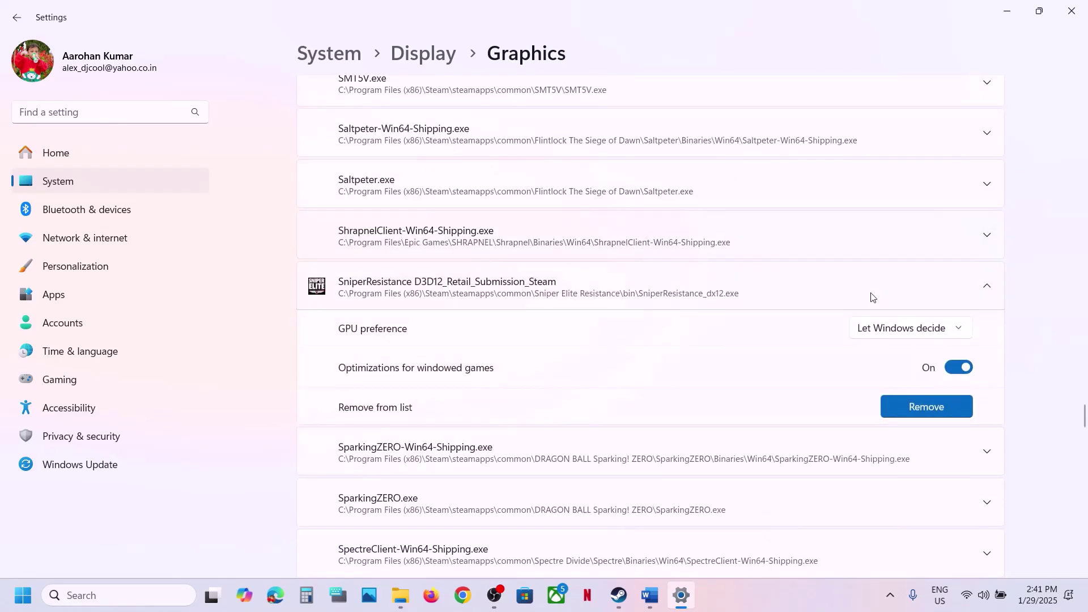
{"action": "left_click", "coordinate": [921, 336]}
{"action": "left_click", "coordinate": [895, 357]}
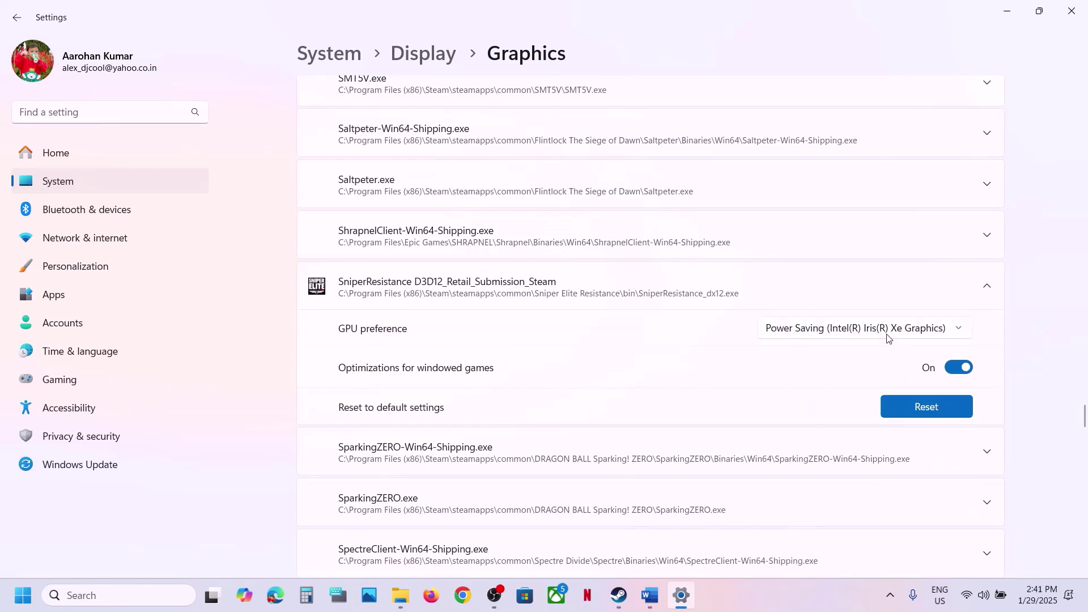
{"action": "left_click", "coordinate": [887, 335]}
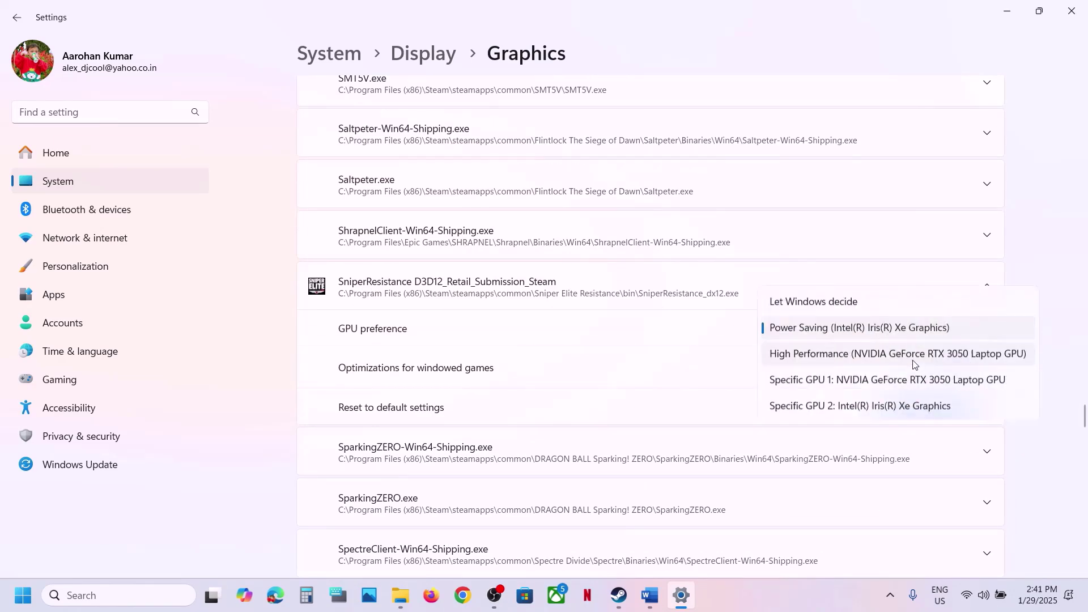
{"action": "left_click", "coordinate": [821, 357]}
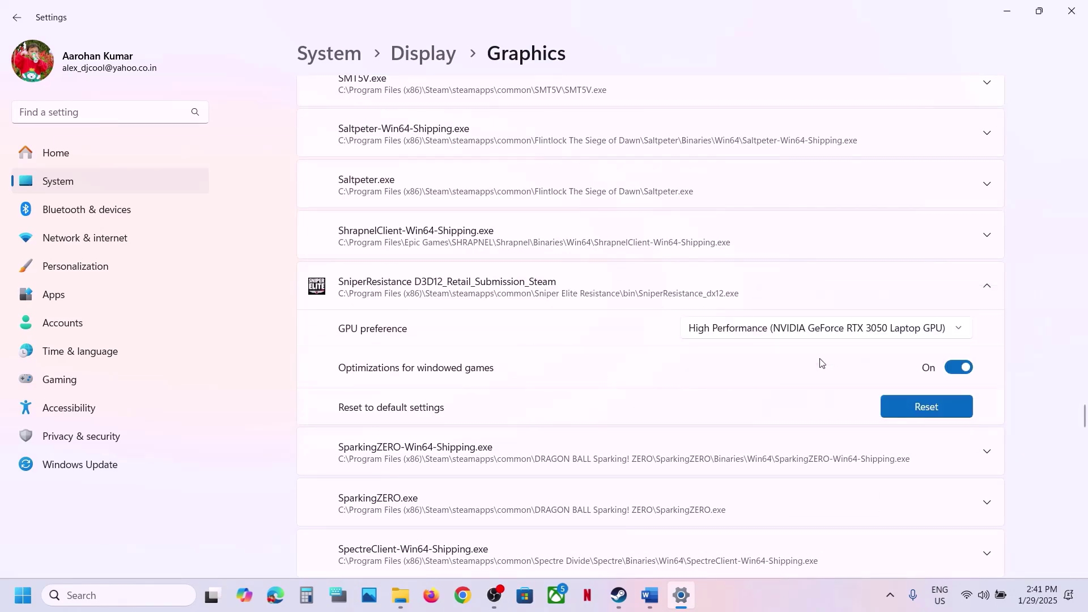
{"action": "left_click", "coordinate": [1075, 10]}
- Highlight the Step 11 heading about updating Windows, then check for updates in Windows Update
{"action": "scroll", "coordinate": [577, 331], "scroll_direction": "down", "scroll_amount": 5}
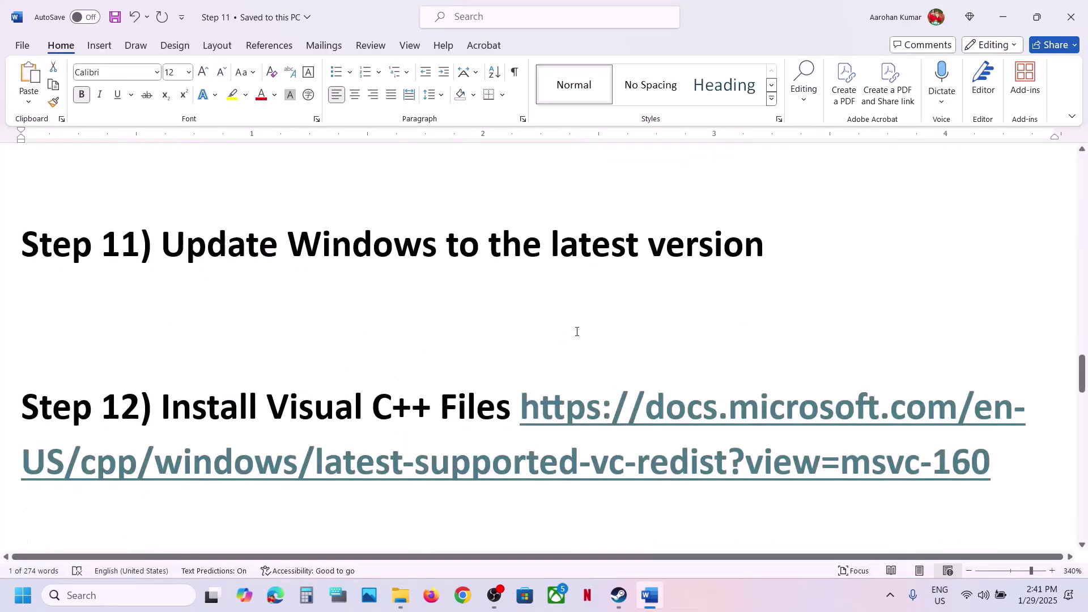
{"action": "scroll", "coordinate": [576, 330], "scroll_direction": "up", "scroll_amount": 3}
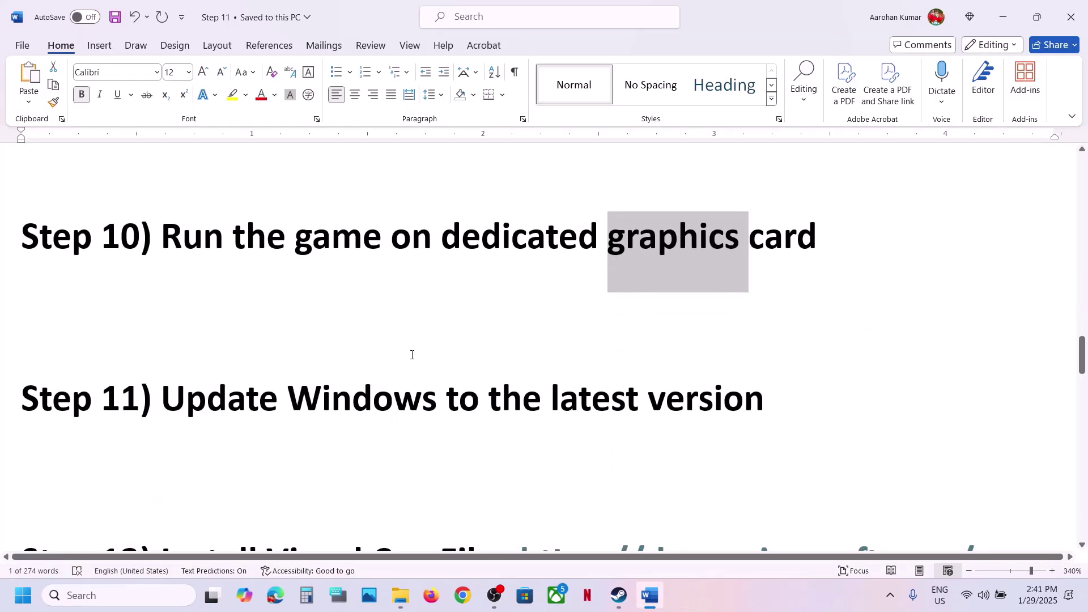
{"action": "left_click_drag", "start_coordinate": [412, 354], "coordinate": [737, 401]}
{"action": "key", "text": "super+i"}
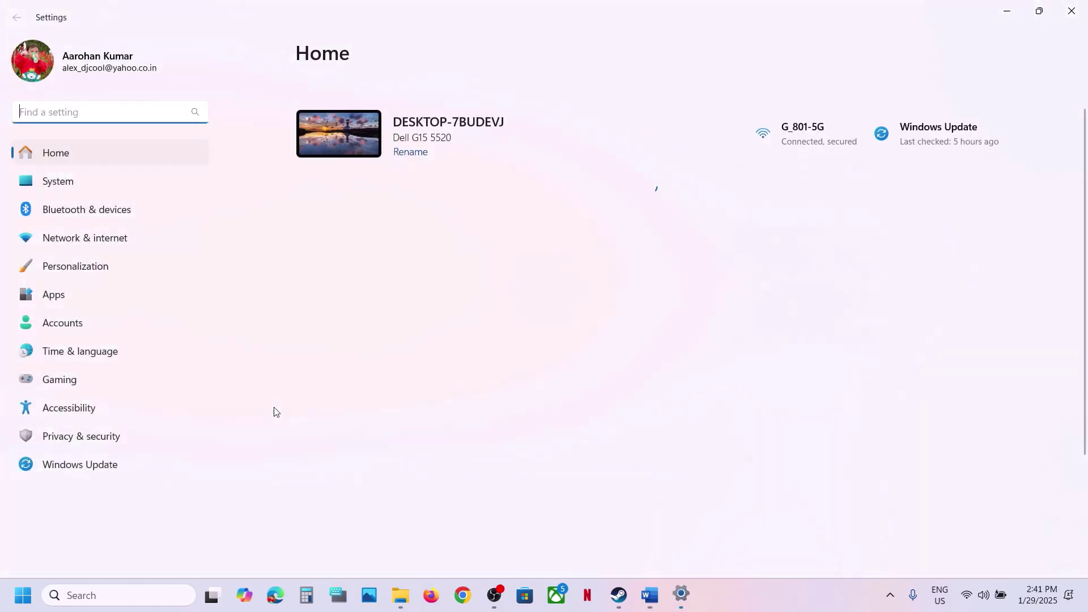
{"action": "left_click", "coordinate": [97, 465]}
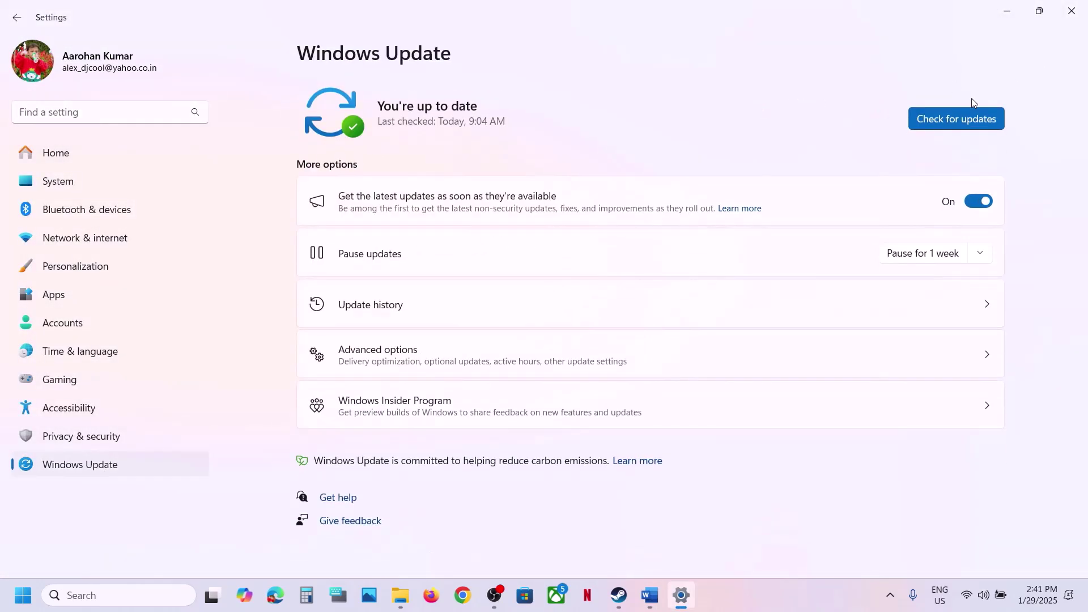
{"action": "left_click", "coordinate": [957, 111]}
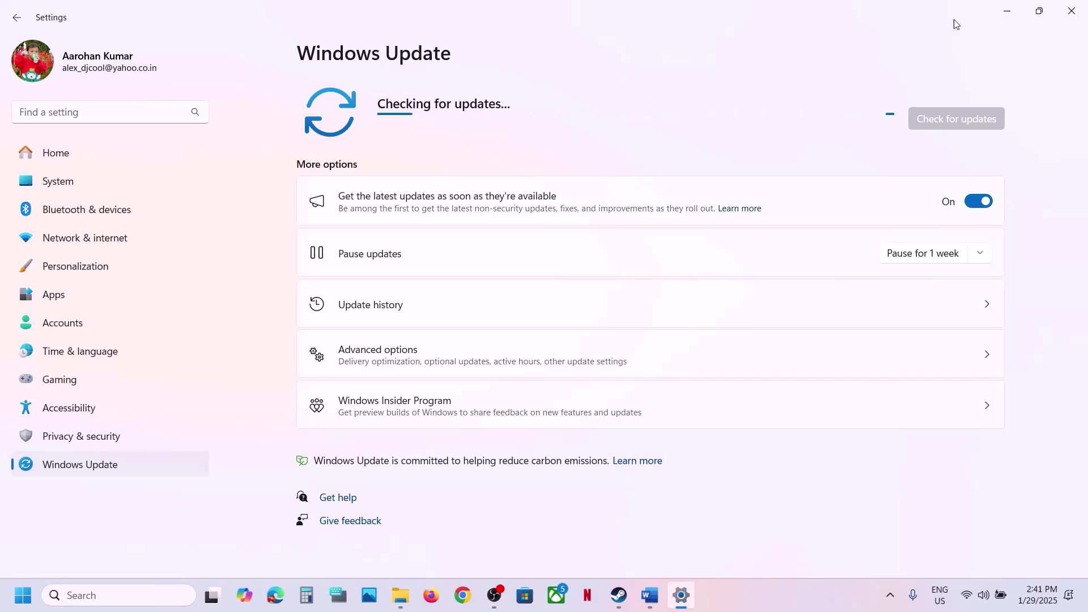
- Show the Windows power options without choosing one, then close Settings to return to Step 11 in Word
{"action": "left_click", "coordinate": [23, 595]}
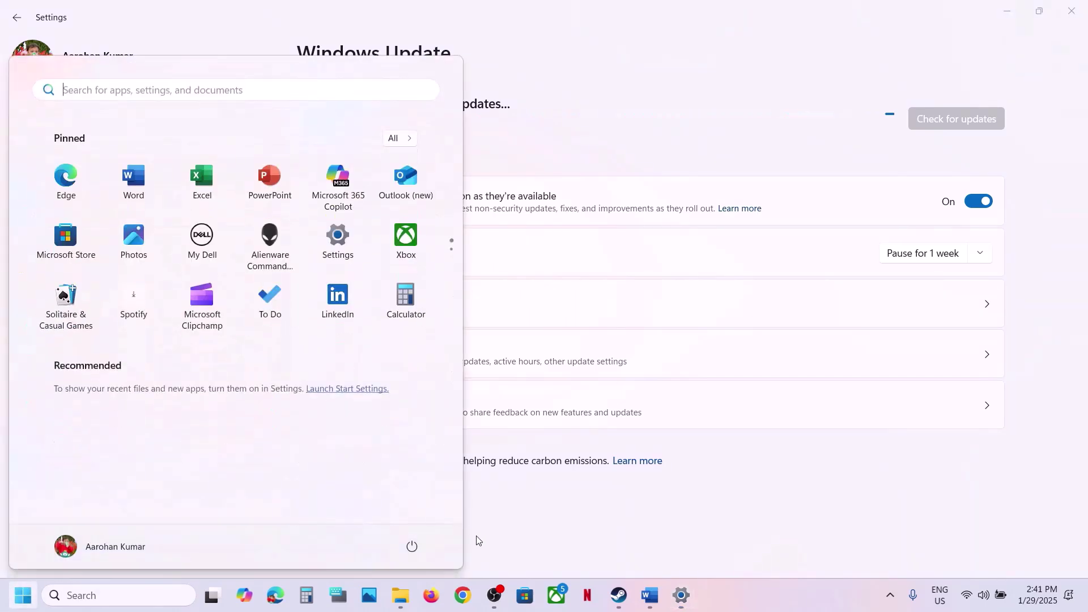
{"action": "left_click", "coordinate": [412, 546]}
{"action": "left_click", "coordinate": [624, 510]}
{"action": "left_click", "coordinate": [1071, 11]}
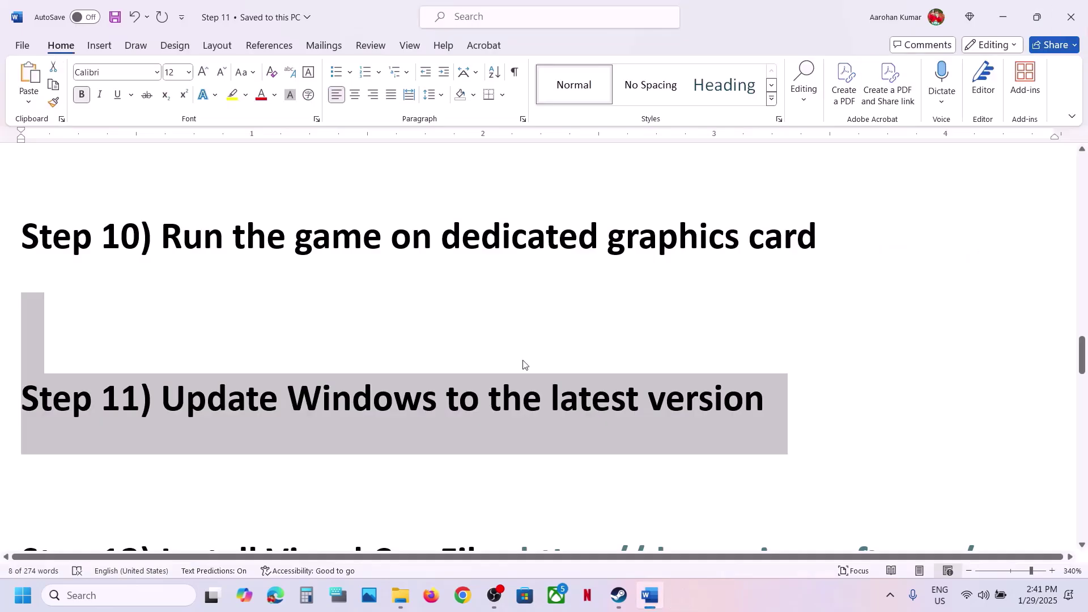
- Copy the Visual C++ download link from Step 12 and open it in Chrome
{"action": "scroll", "coordinate": [522, 361], "scroll_direction": "down", "scroll_amount": 4}
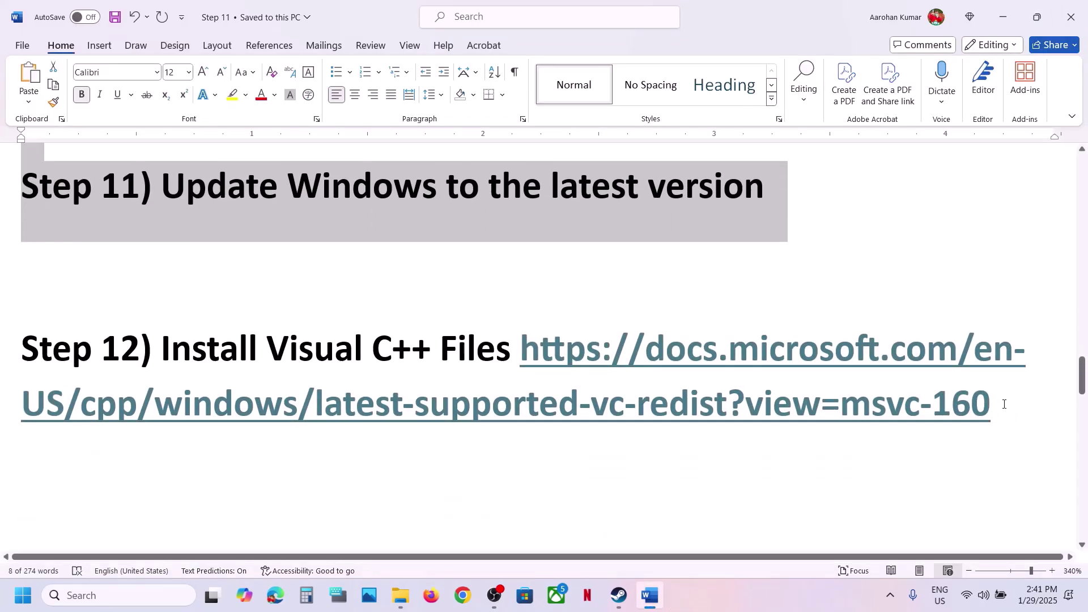
{"action": "left_click_drag", "start_coordinate": [1004, 404], "coordinate": [521, 355]}
{"action": "key", "text": "ctrl+c"}
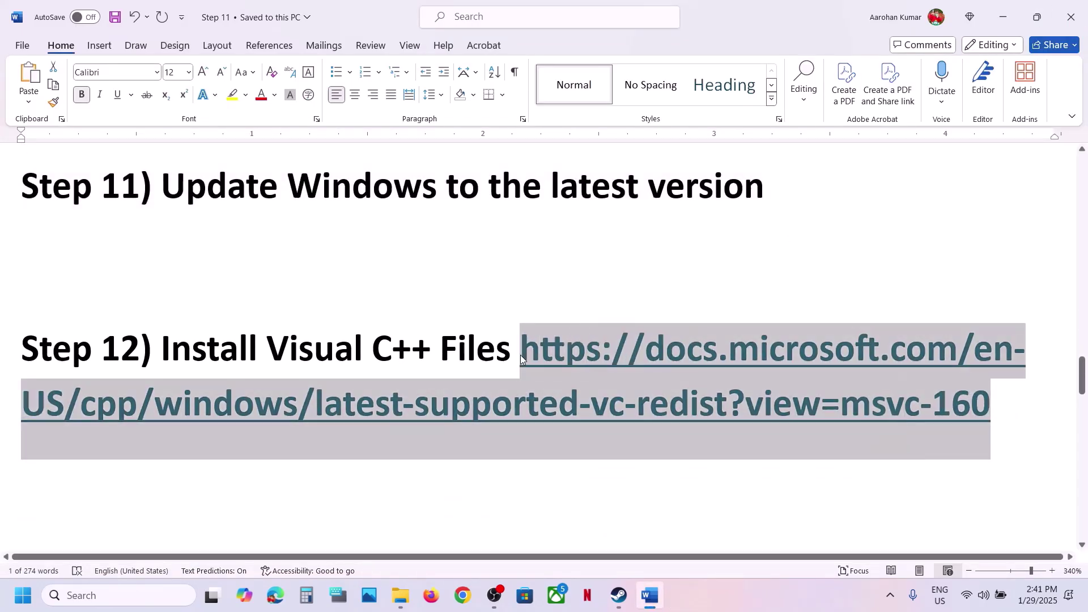
{"action": "left_click", "coordinate": [462, 595]}
{"action": "key", "text": "ctrl+v"}
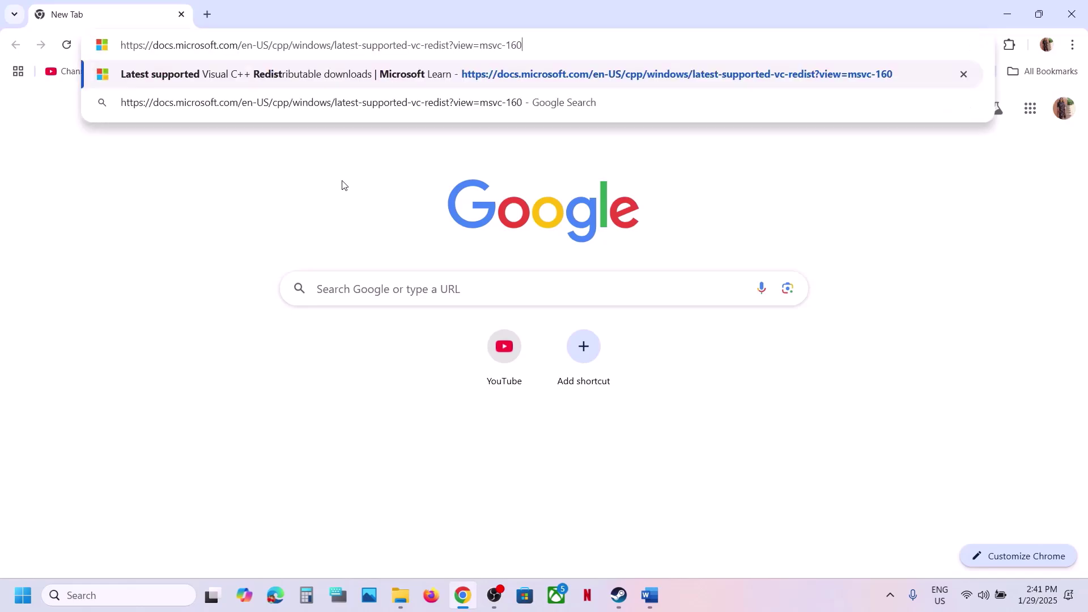
{"action": "key", "text": "Return"}
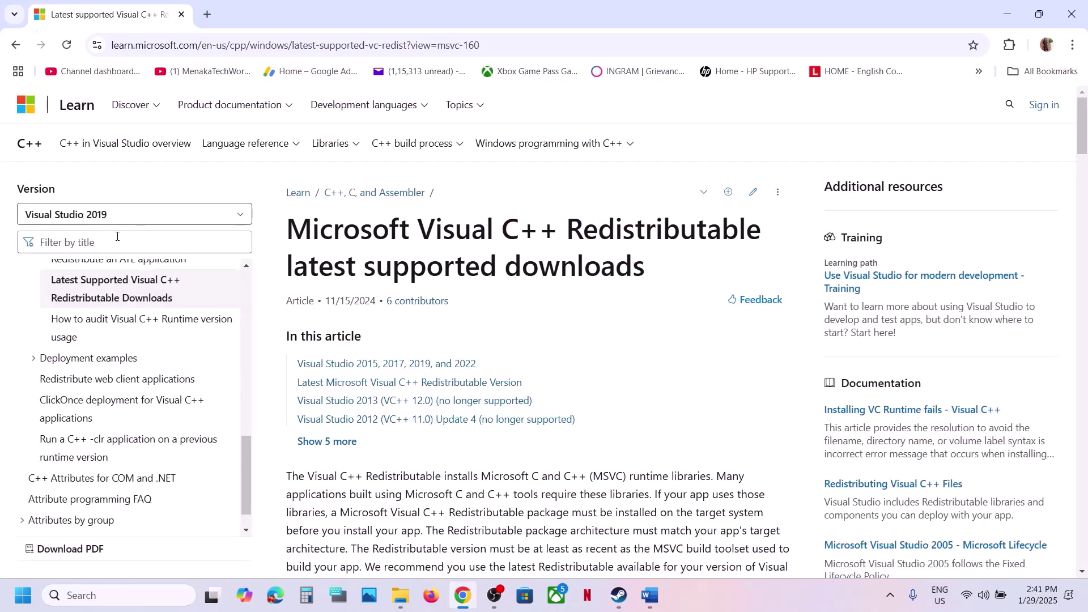
- Download the X86 Visual C++ 2015-2022 Redistributable from the latest version table and run its Repair
{"action": "scroll", "coordinate": [328, 304], "scroll_direction": "down", "scroll_amount": 5}
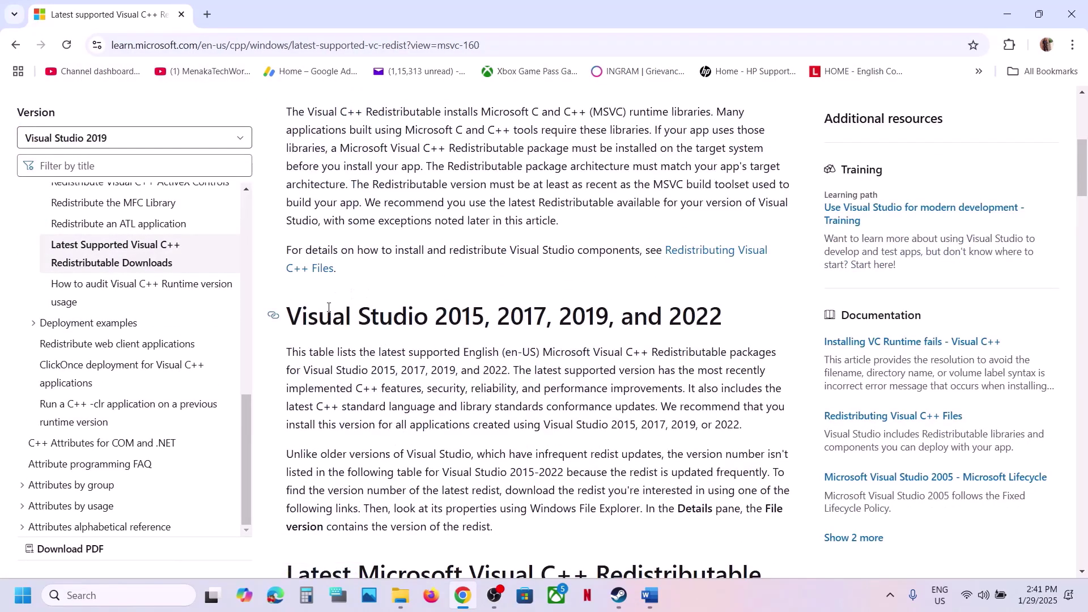
{"action": "left_click_drag", "start_coordinate": [326, 308], "coordinate": [286, 314]}
{"action": "triple_click", "coordinate": [686, 325]}
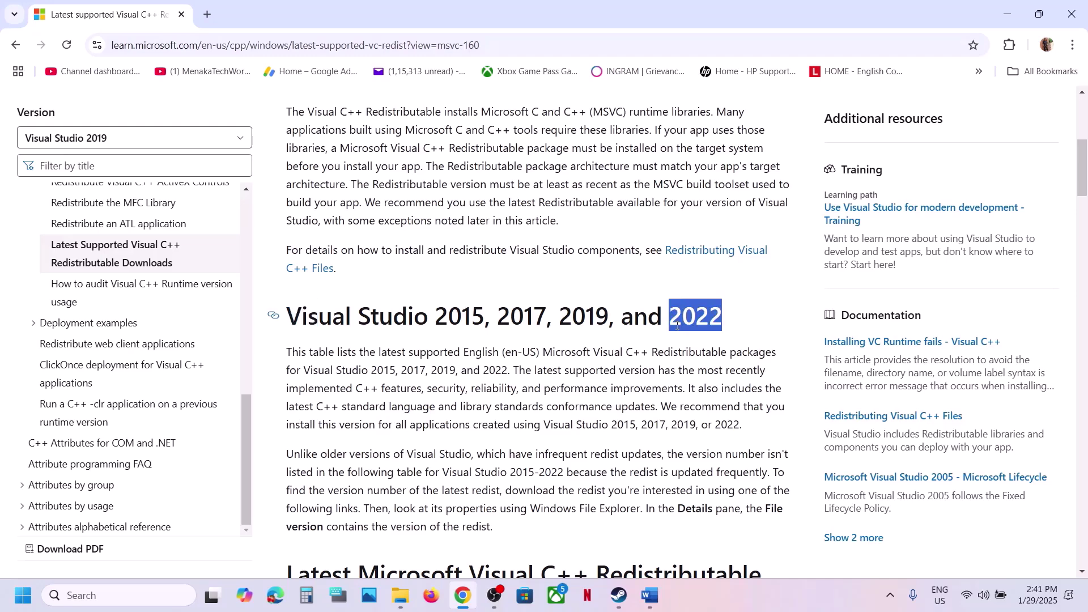
{"action": "scroll", "coordinate": [677, 330], "scroll_direction": "down", "scroll_amount": 8}
{"action": "scroll", "coordinate": [678, 330], "scroll_direction": "down", "scroll_amount": 1}
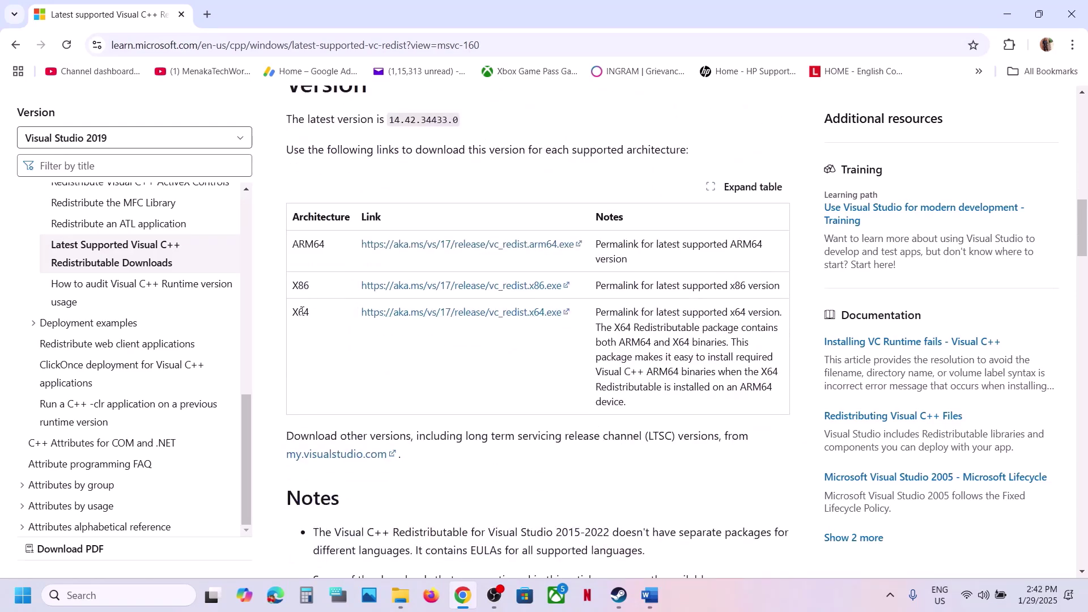
{"action": "left_click", "coordinate": [457, 287]}
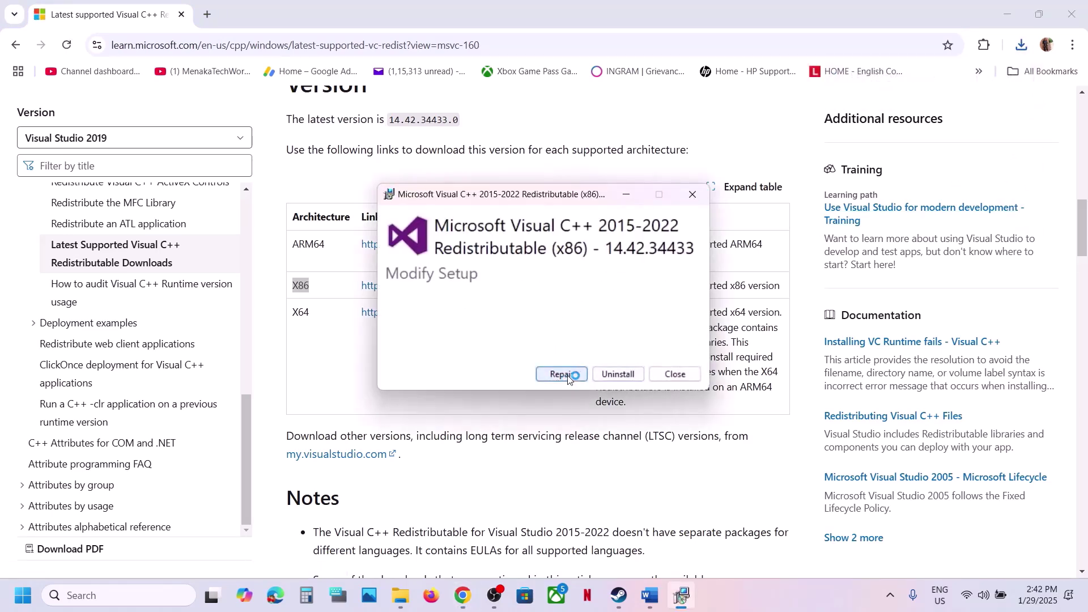
{"action": "left_click", "coordinate": [568, 378]}
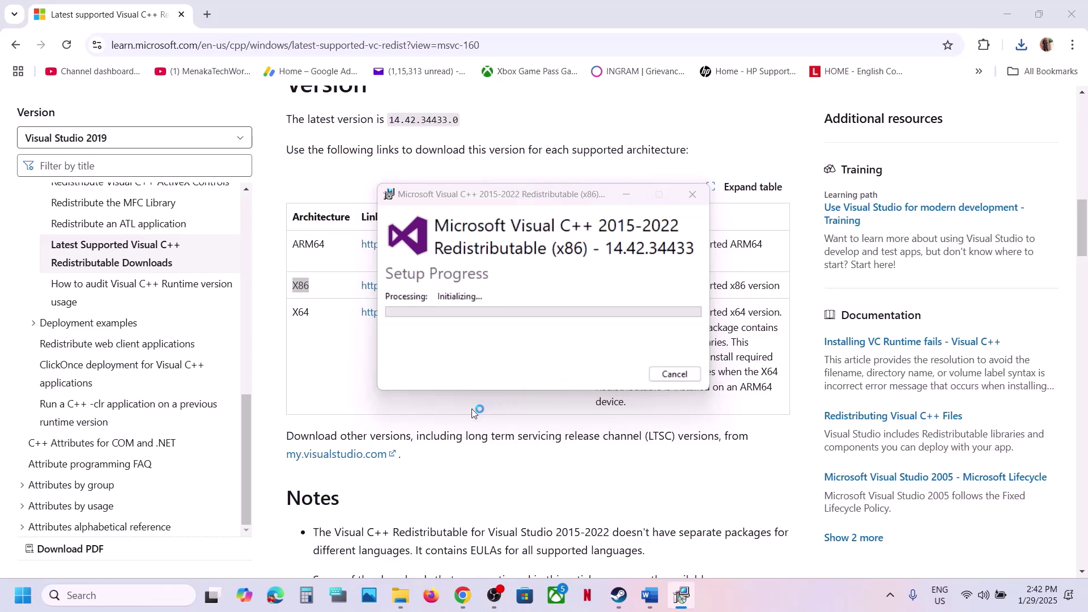
- Download the X64 Visual C++ 2015-2022 Redistributable, launch the installer and run its Repair
{"action": "double_click", "coordinate": [300, 315]}
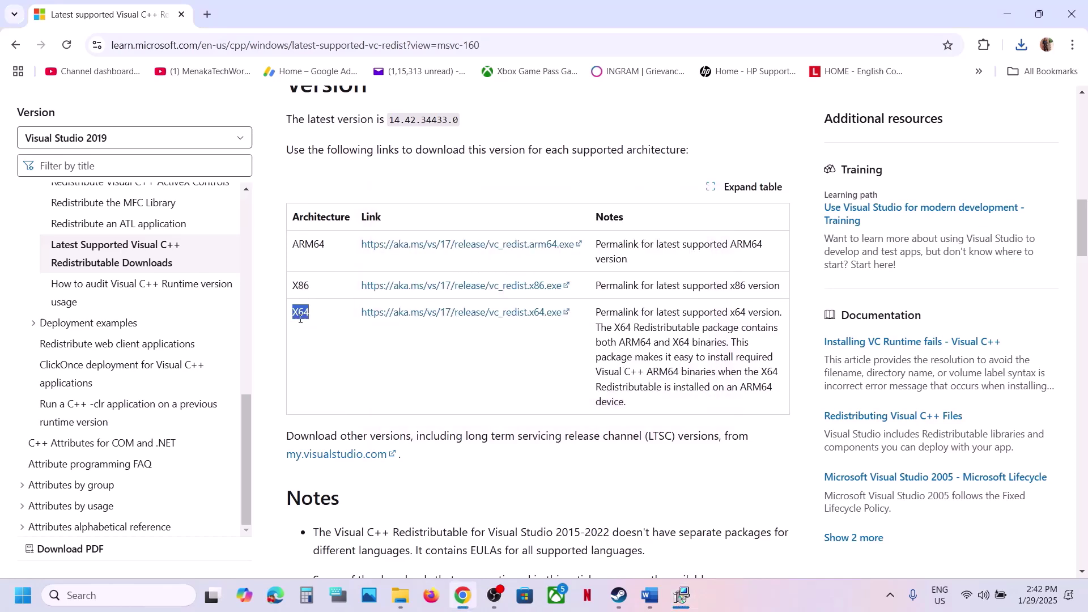
{"action": "left_click", "coordinate": [538, 312]}
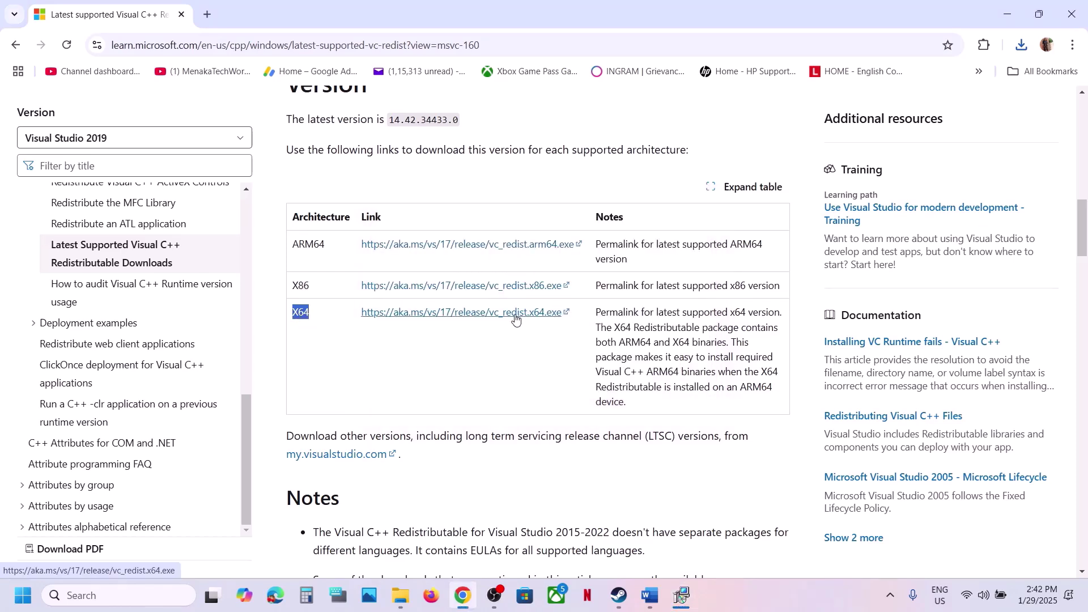
{"action": "left_click", "coordinate": [1022, 46]}
{"action": "left_click", "coordinate": [905, 118]}
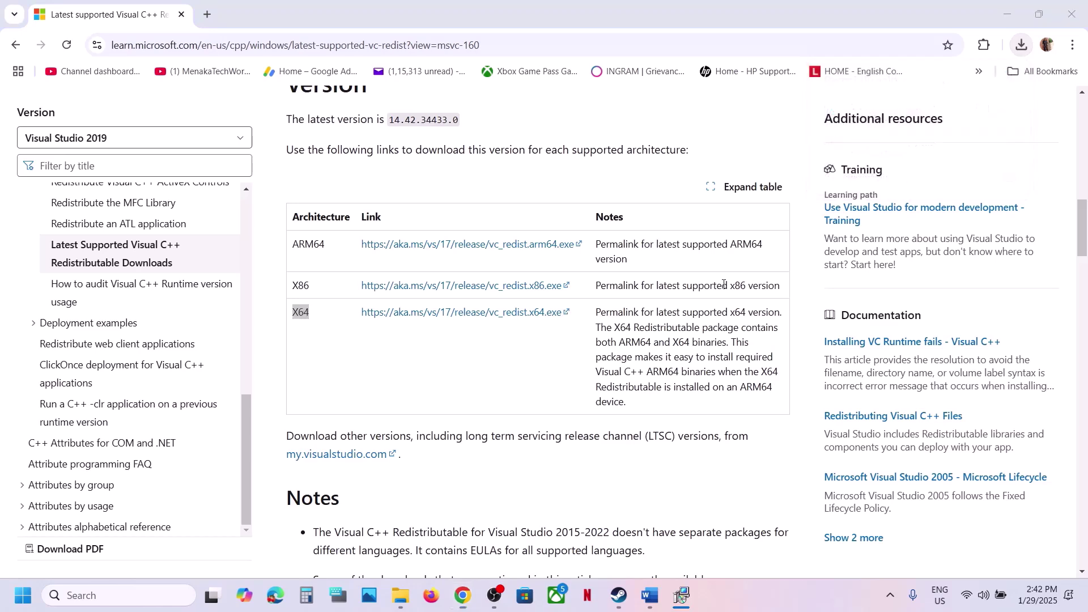
{"action": "left_click", "coordinate": [563, 373]}
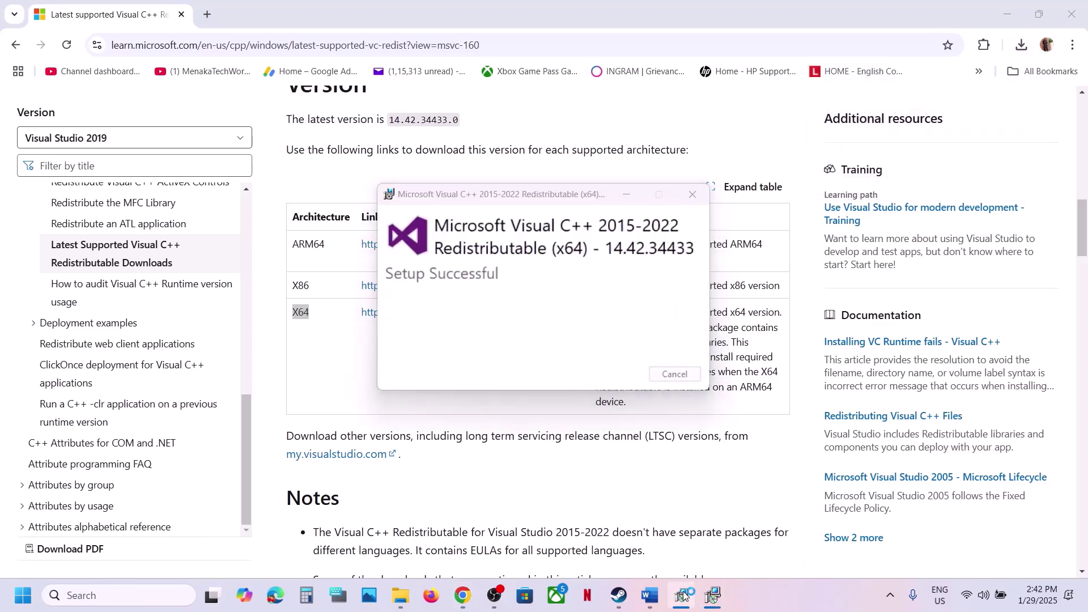
- Move the x86 and x64 Redistributable setup windows apart and close both
{"action": "left_click_drag", "start_coordinate": [578, 204], "coordinate": [364, 211]}
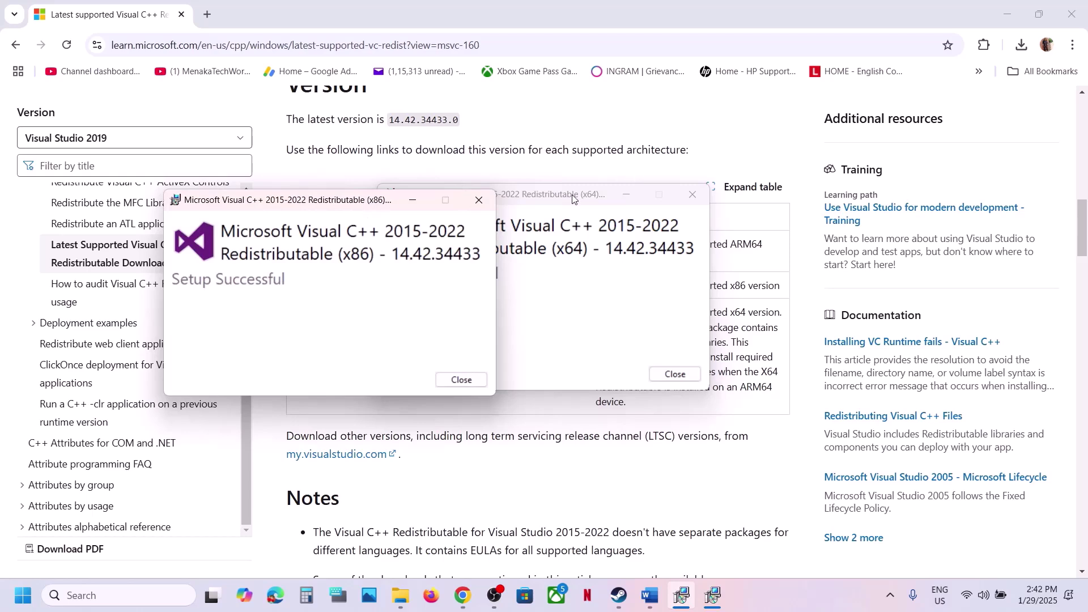
{"action": "left_click_drag", "start_coordinate": [572, 197], "coordinate": [690, 208]}
{"action": "left_click", "coordinate": [462, 379]}
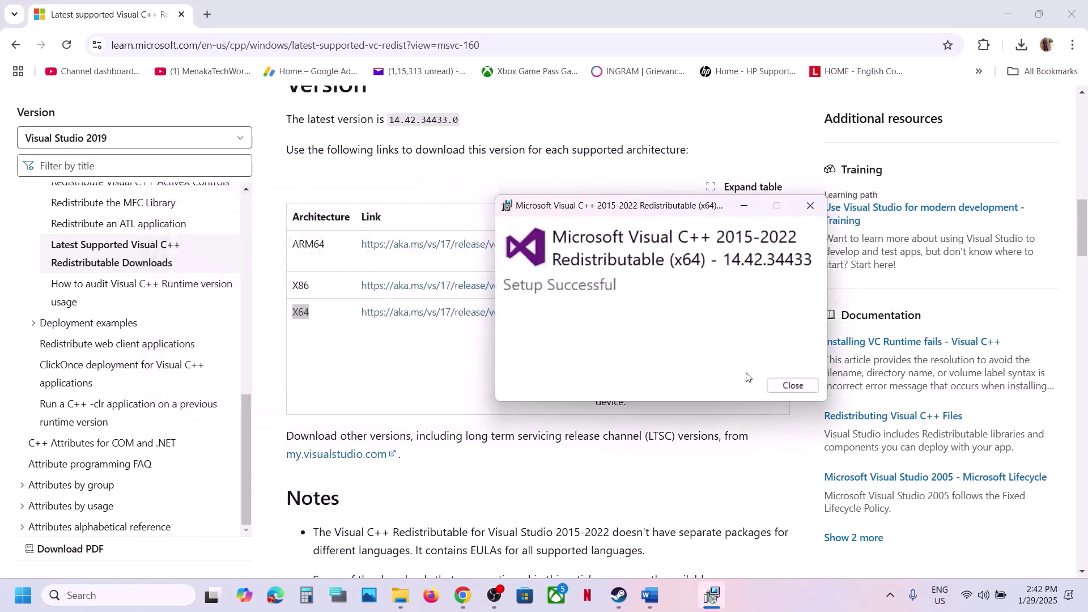
{"action": "left_click", "coordinate": [792, 385]}
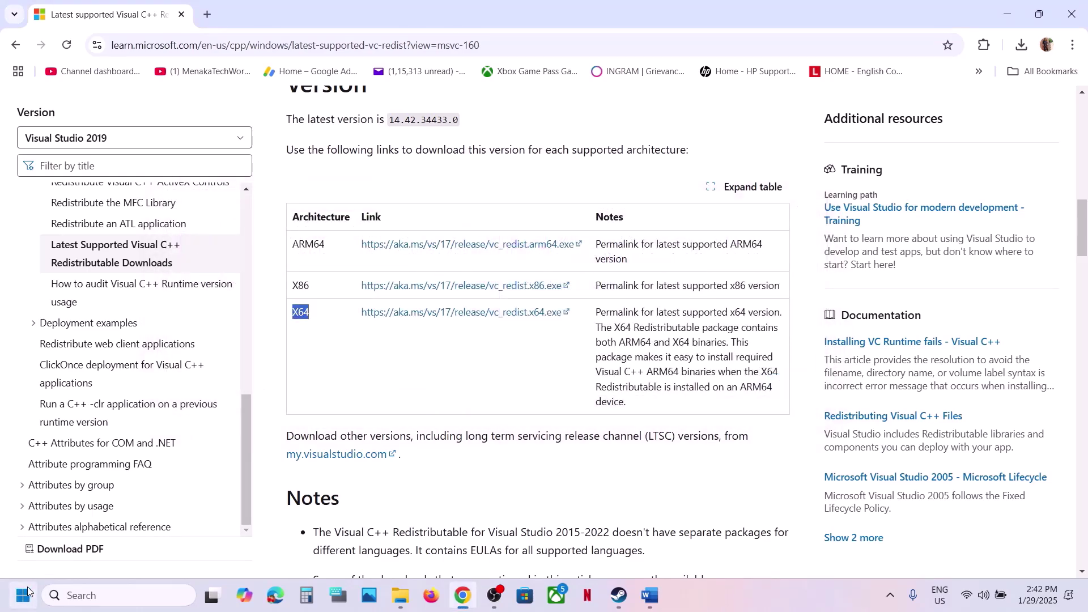
- Show the Windows power options without choosing one, then switch to Sniper Elite: Resistance in the Steam library
{"action": "left_click", "coordinate": [28, 591]}
{"action": "left_click", "coordinate": [413, 547]}
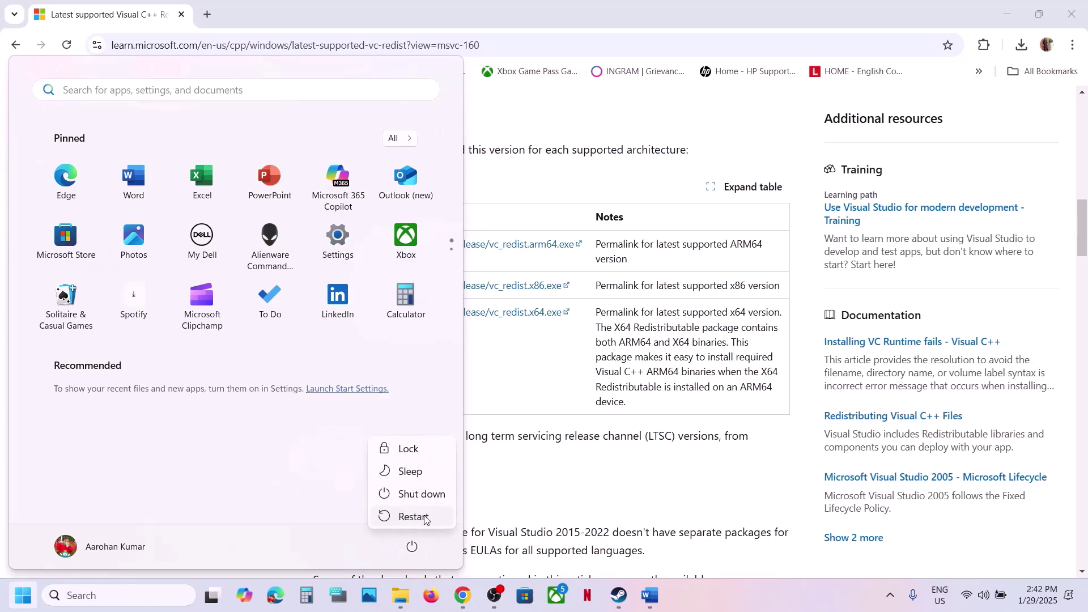
{"action": "left_click", "coordinate": [566, 476]}
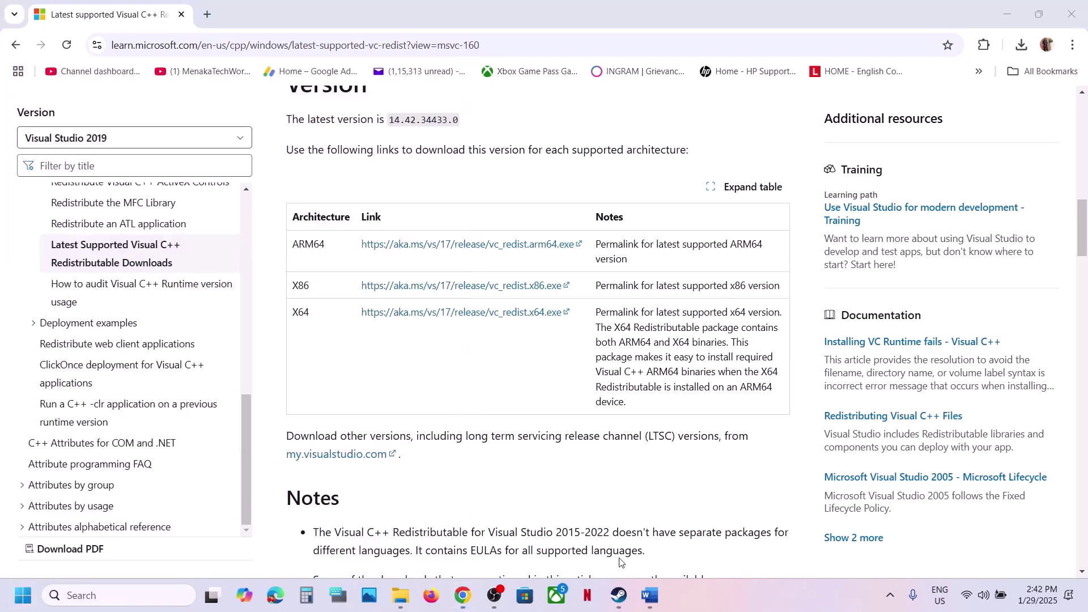
{"action": "left_click", "coordinate": [616, 596]}
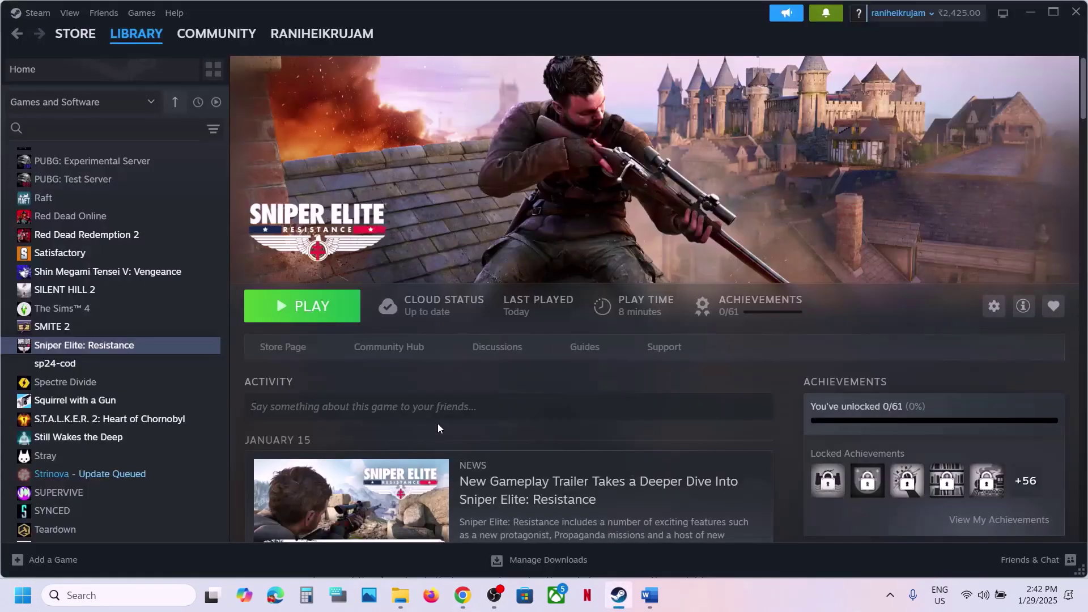
- Switch to Word and read Step 13, highlighting the advice on external devices, multiple monitors, lighting software and third-party services
{"action": "left_click", "coordinate": [649, 595]}
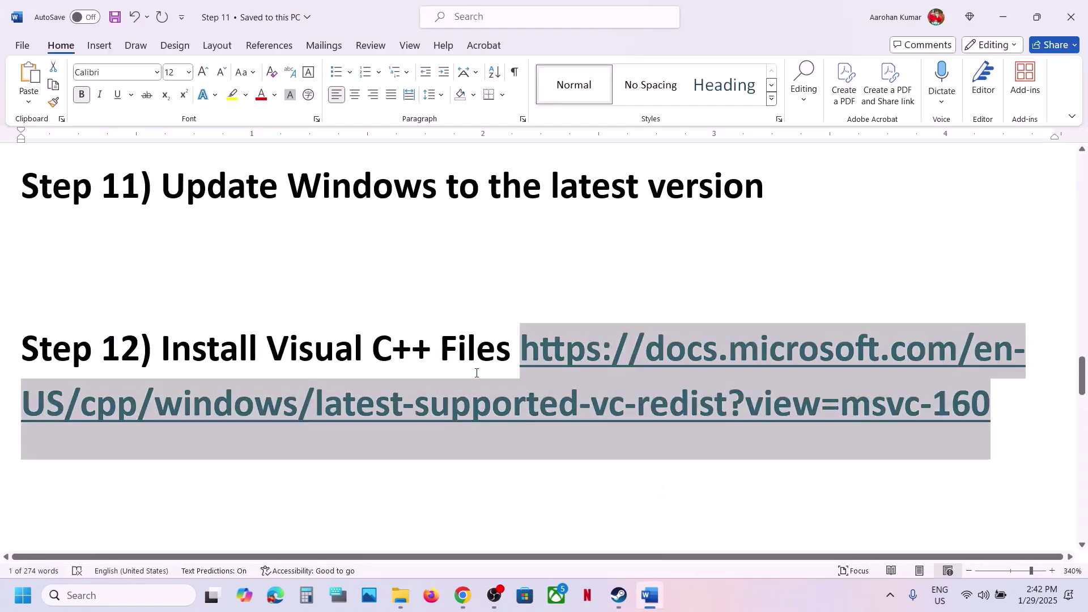
{"action": "scroll", "coordinate": [477, 372], "scroll_direction": "down", "scroll_amount": 5}
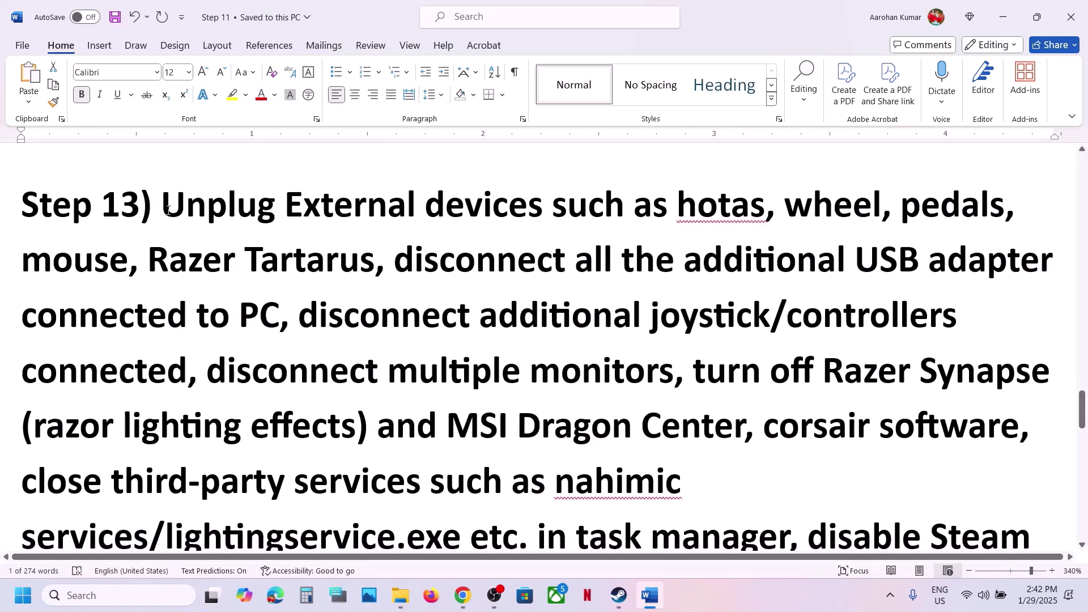
{"action": "left_click_drag", "start_coordinate": [168, 210], "coordinate": [681, 274]}
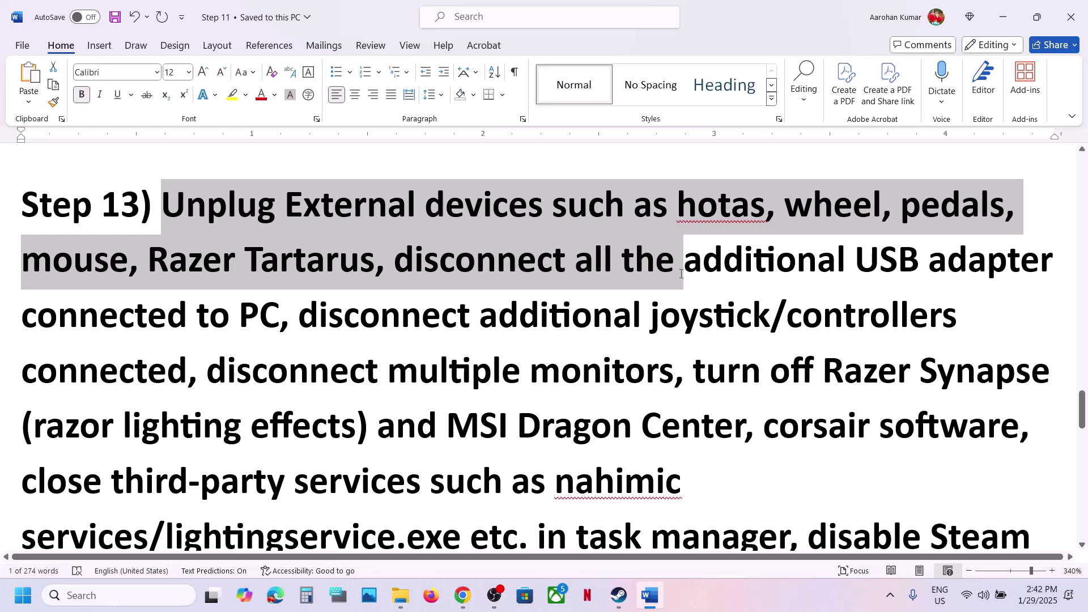
{"action": "left_click", "coordinate": [490, 270]}
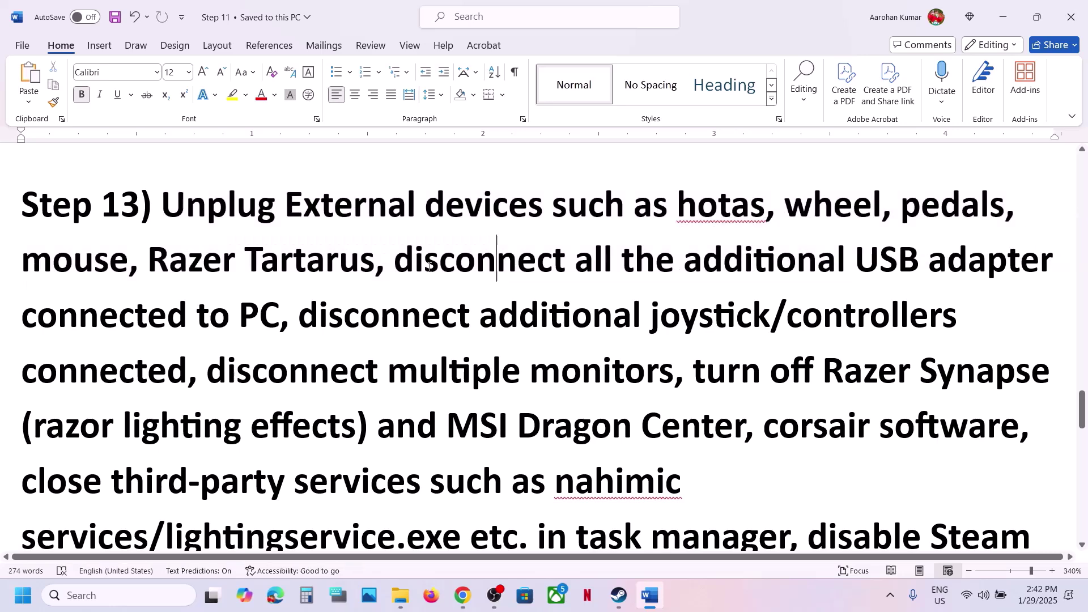
{"action": "left_click_drag", "start_coordinate": [429, 267], "coordinate": [921, 271]}
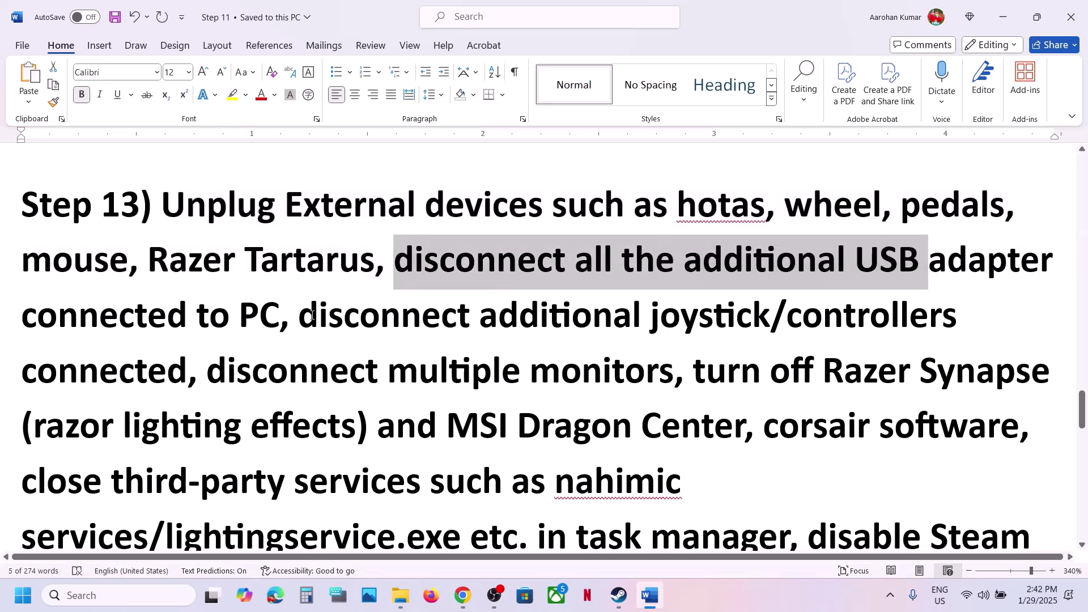
{"action": "left_click_drag", "start_coordinate": [309, 315], "coordinate": [961, 317]}
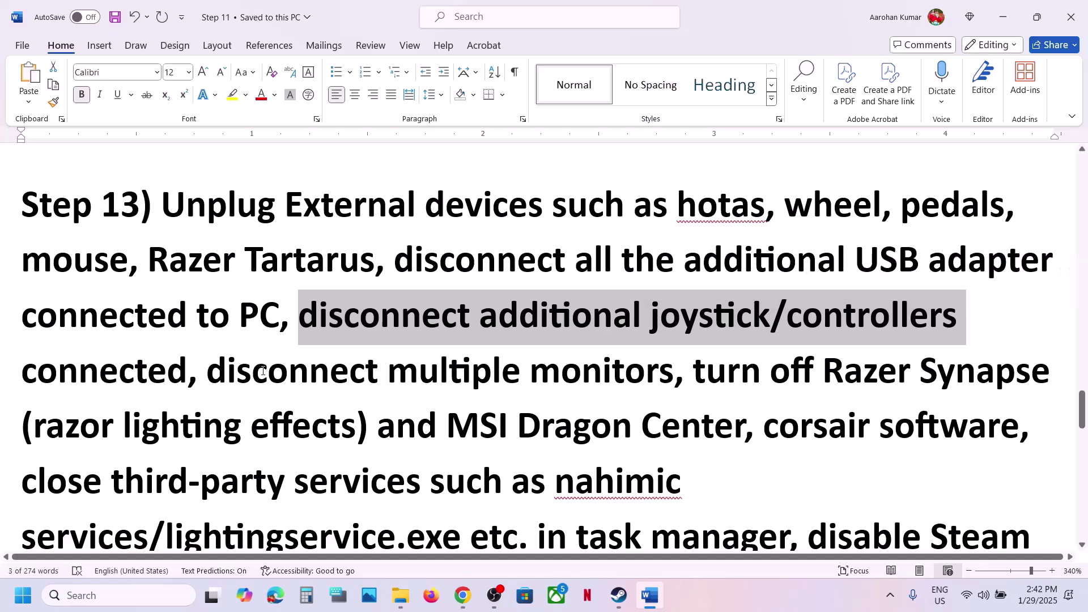
{"action": "left_click_drag", "start_coordinate": [235, 370], "coordinate": [673, 372]}
{"action": "scroll", "coordinate": [786, 239], "scroll_direction": "down", "scroll_amount": 2}
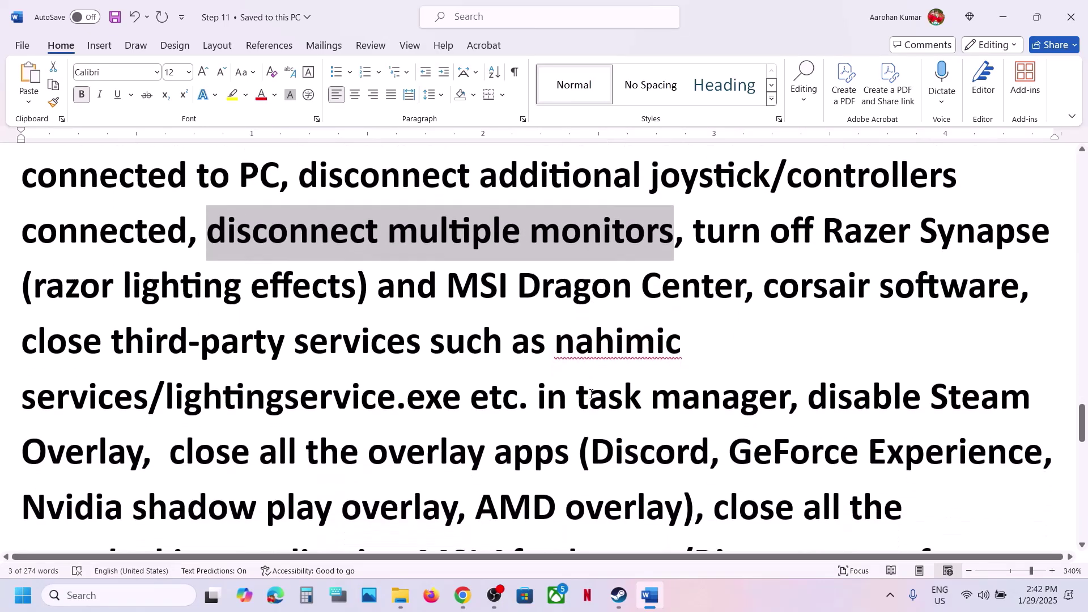
{"action": "left_click_drag", "start_coordinate": [695, 227], "coordinate": [531, 398]}
{"action": "scroll", "coordinate": [894, 222], "scroll_direction": "down", "scroll_amount": 3}
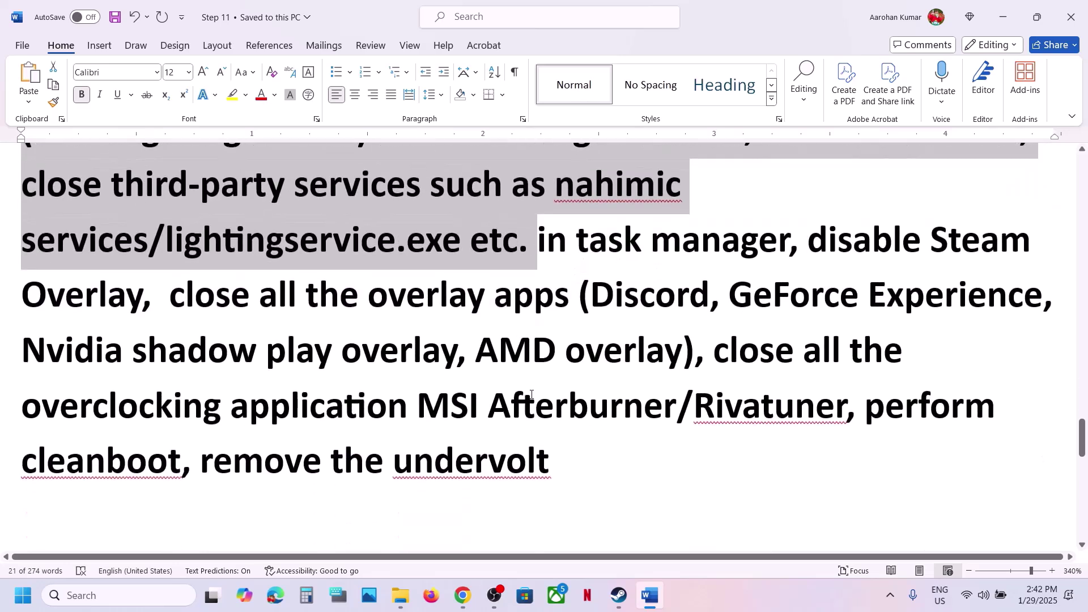
- Highlight the Steam Overlay advice, then disable the in-game Steam Overlay in Sniper Elite: Resistance's Steam properties and close them
{"action": "left_click_drag", "start_coordinate": [820, 236], "coordinate": [182, 295]}
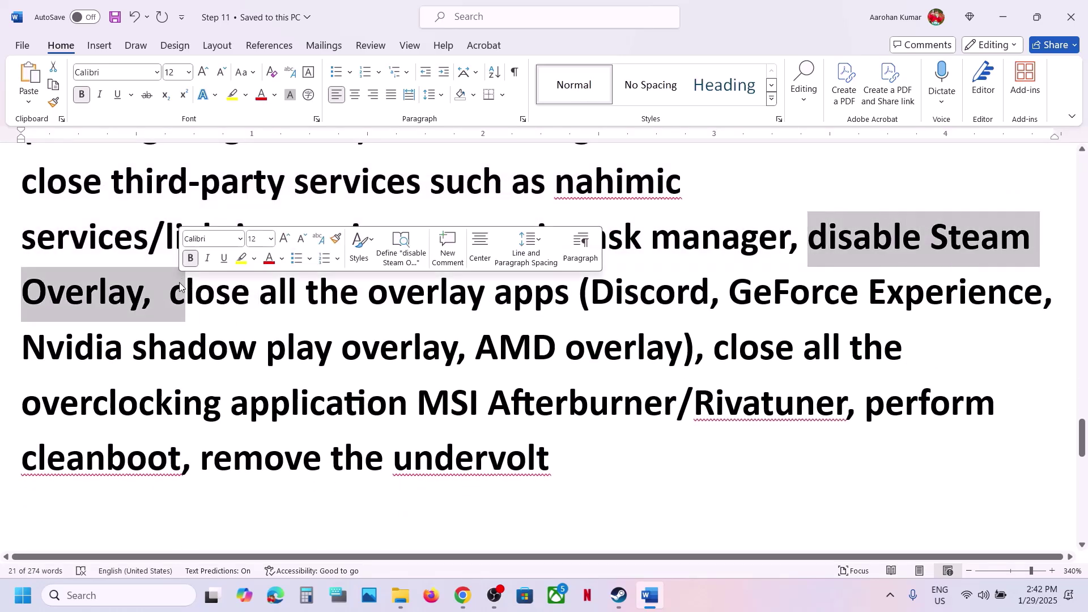
{"action": "left_click", "coordinate": [605, 602]}
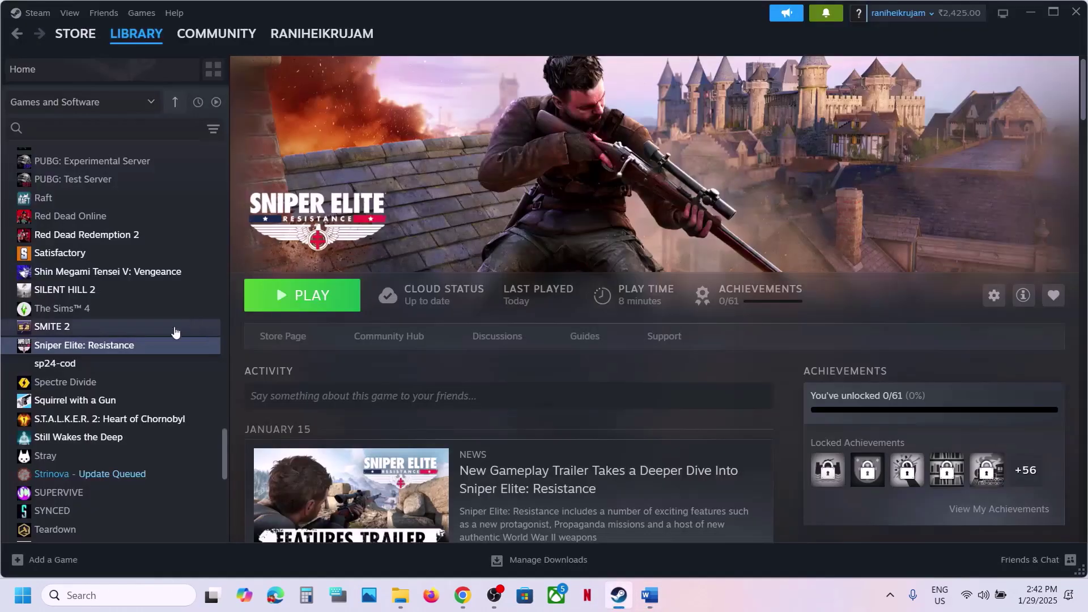
{"action": "right_click", "coordinate": [143, 347]}
{"action": "left_click", "coordinate": [194, 453]}
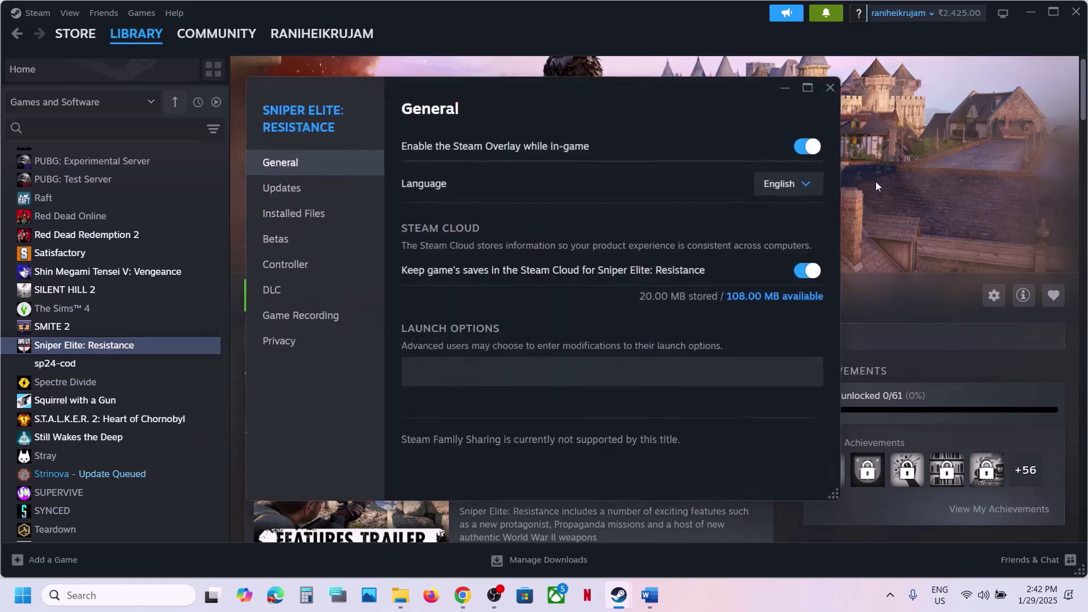
{"action": "left_click", "coordinate": [799, 148]}
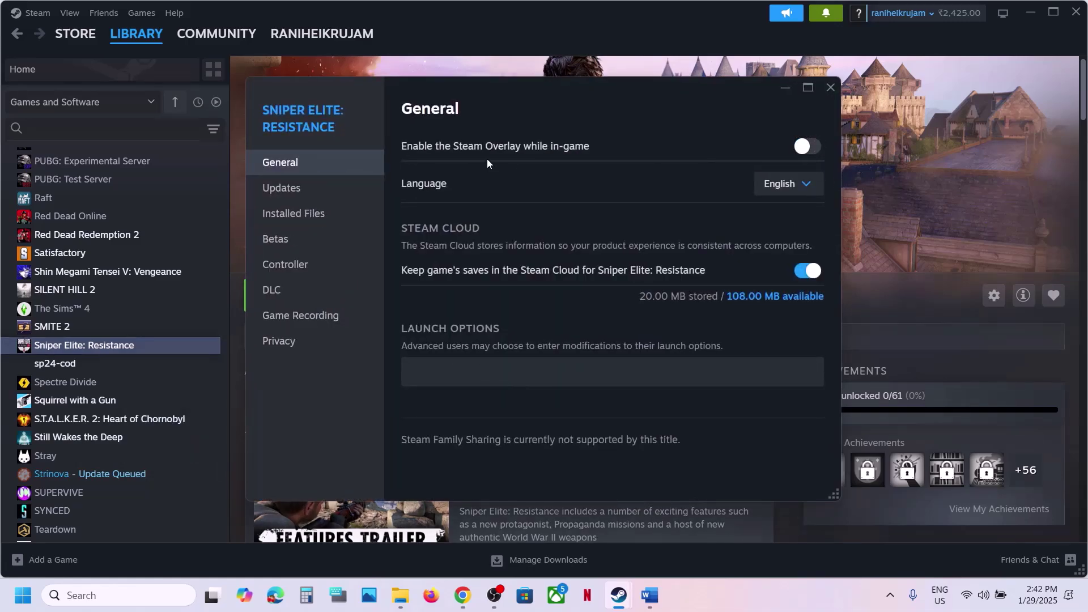
{"action": "left_click", "coordinate": [830, 90]}
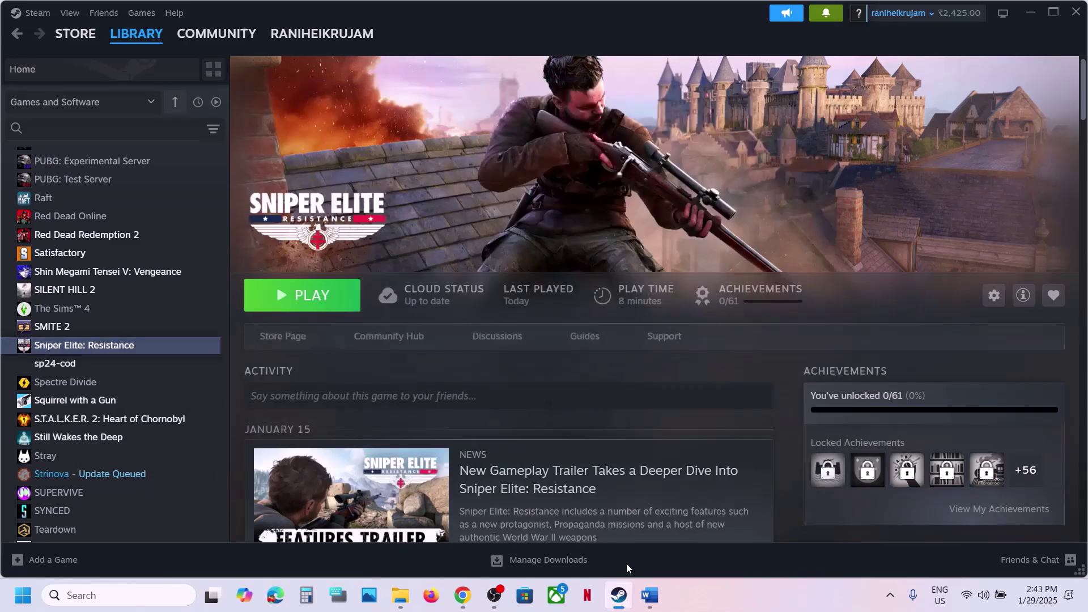
- Return to Step 13 in Word and highlight GeForce Experience in the list of overlay apps
{"action": "left_click", "coordinate": [651, 595]}
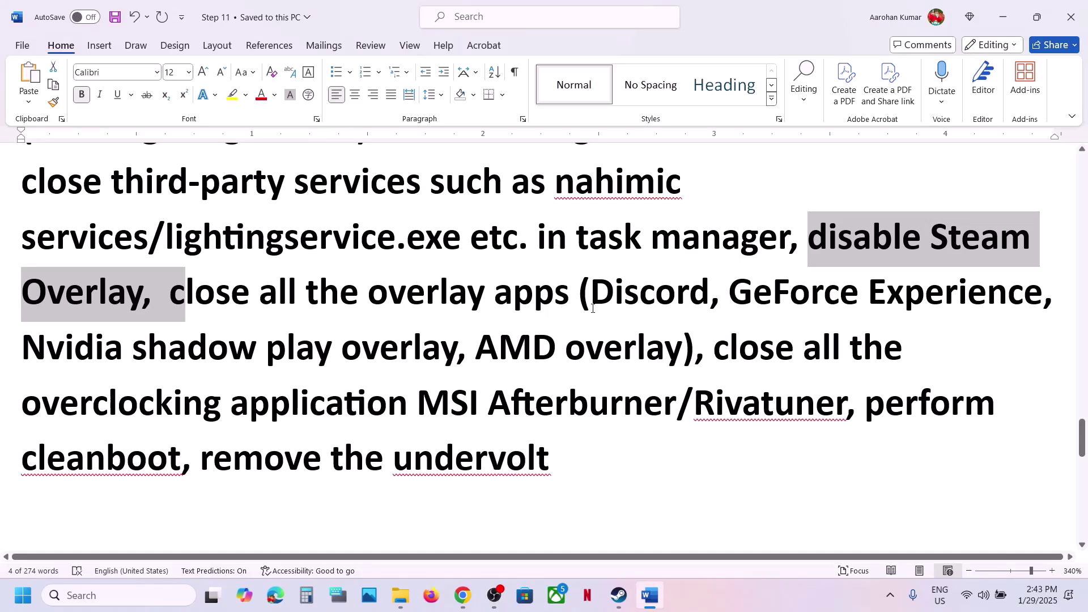
{"action": "left_click_drag", "start_coordinate": [593, 304], "coordinate": [988, 286]}
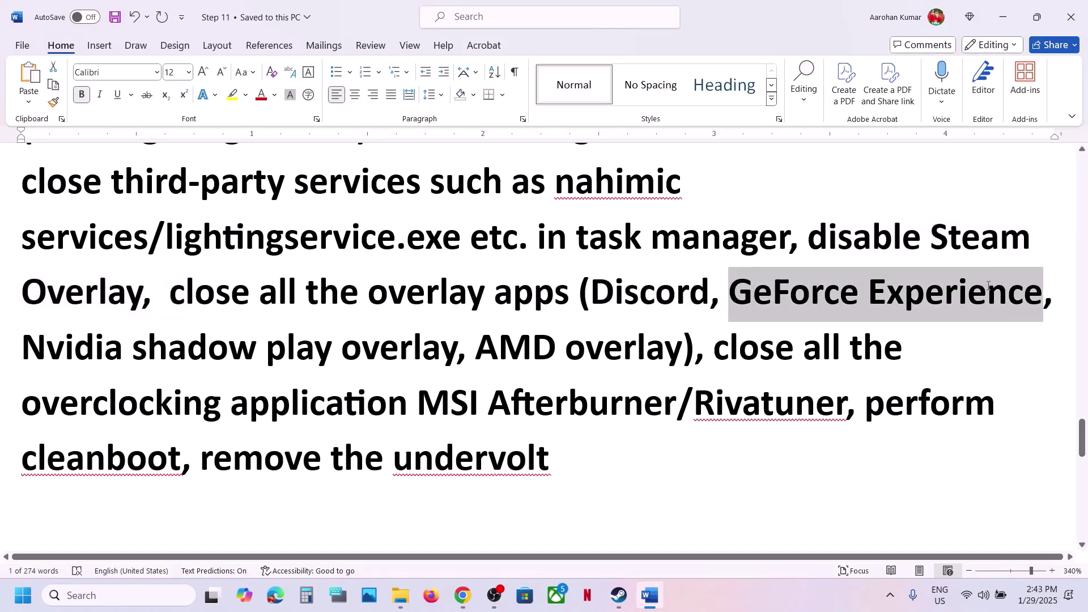